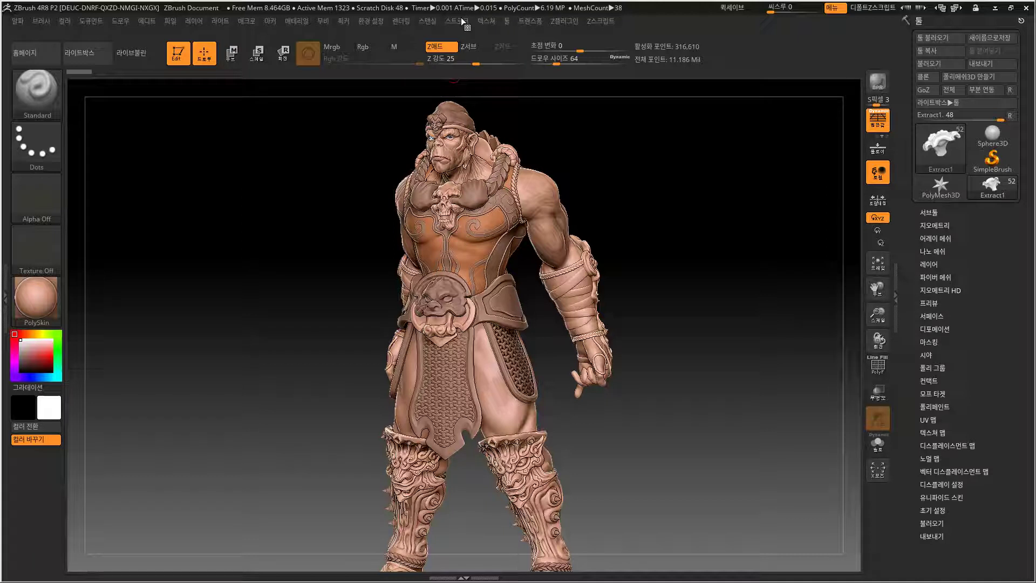
# Select the Arm_01_06 wrapped forearms on the character, show the subtool list and isolate them with Solo.
pyautogui.click(461, 20)
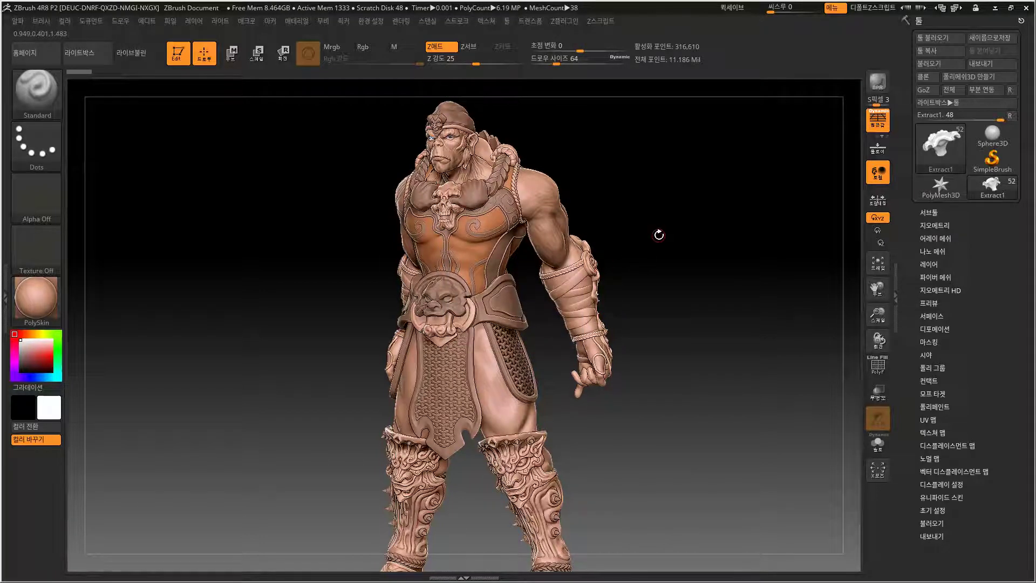
pyautogui.keyDown('alt'); pyautogui.moveTo(658, 235); pyautogui.dragTo(659, 323); pyautogui.keyUp('alt')
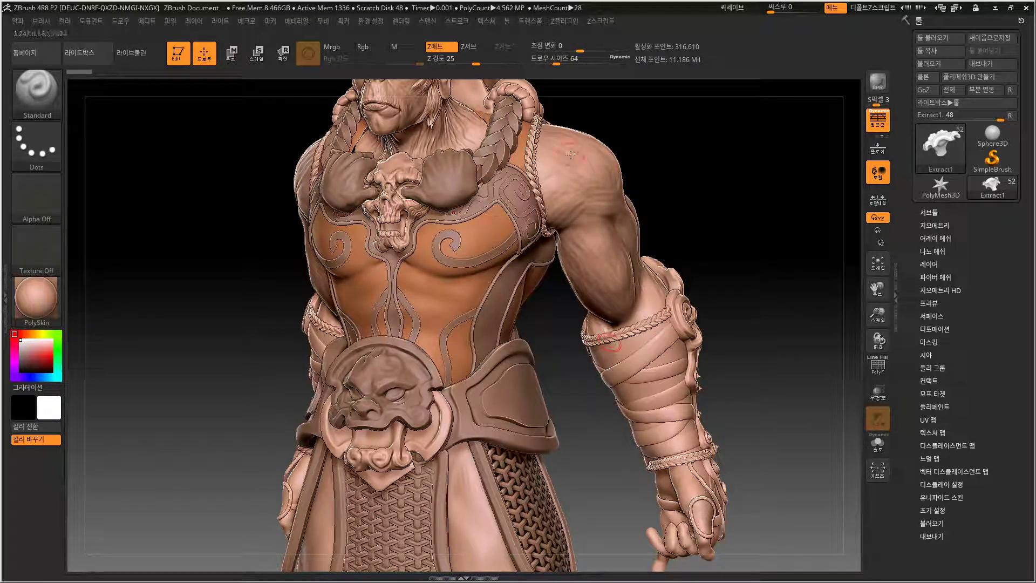
pyautogui.keyDown('alt'); pyautogui.moveTo(560, 465); pyautogui.dragTo(532, 287); pyautogui.keyUp('alt')
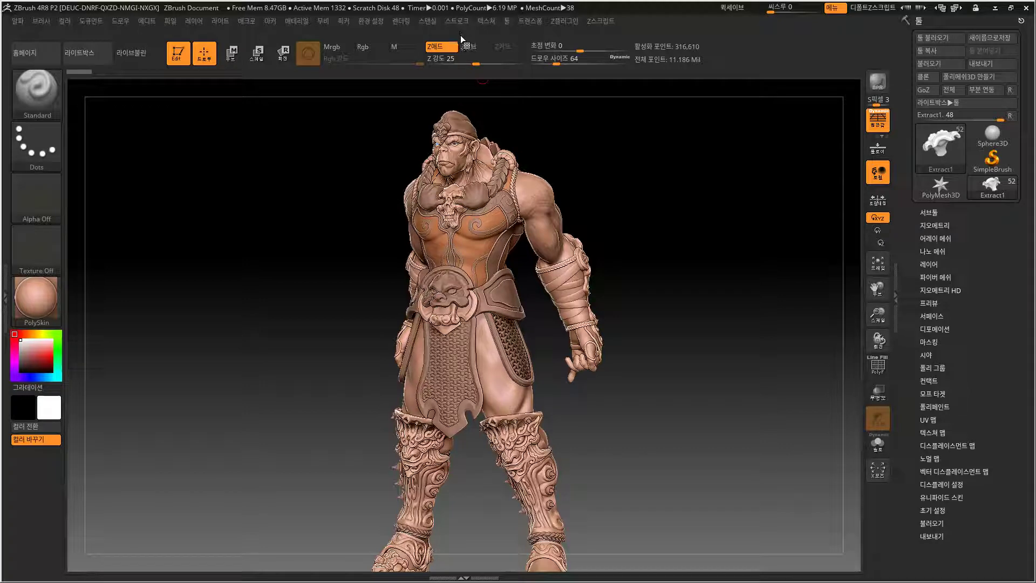
pyautogui.moveTo(647, 237); pyautogui.dragTo(654, 274)
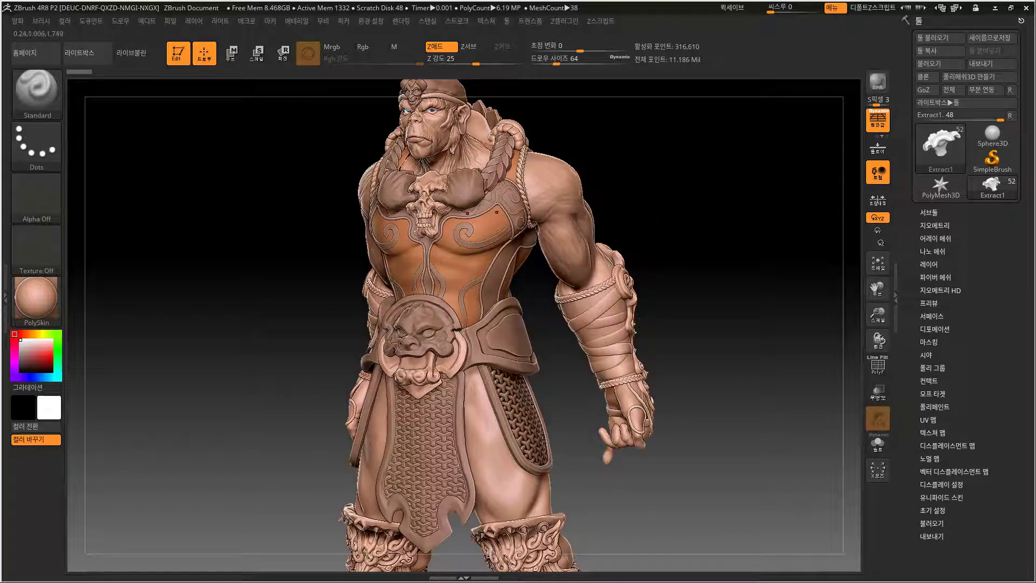
pyautogui.moveTo(737, 308); pyautogui.dragTo(626, 340)
pyautogui.keyDown('alt'); pyautogui.click(626, 340); pyautogui.keyUp('alt')
pyautogui.click(939, 212)
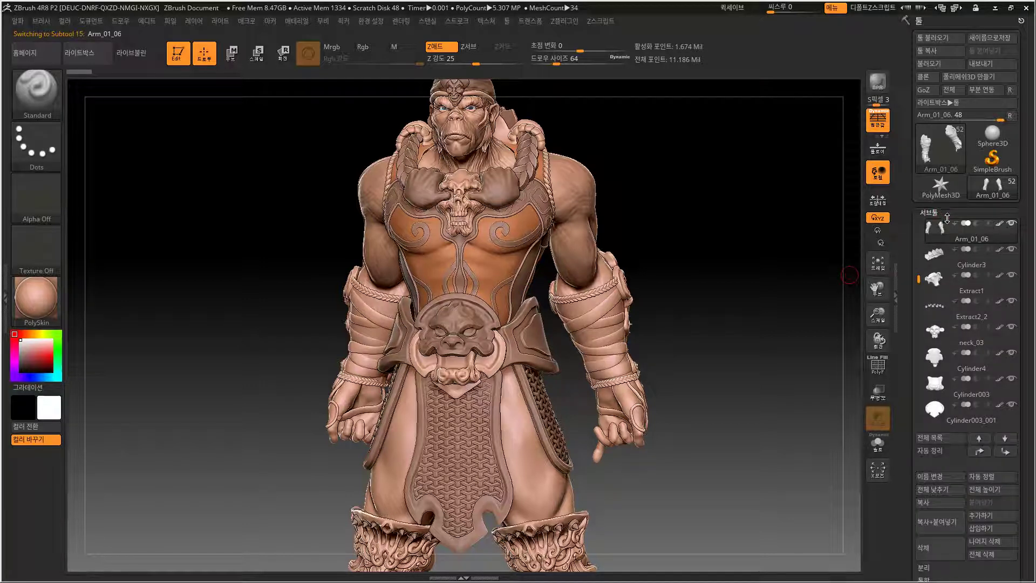
pyautogui.click(871, 453)
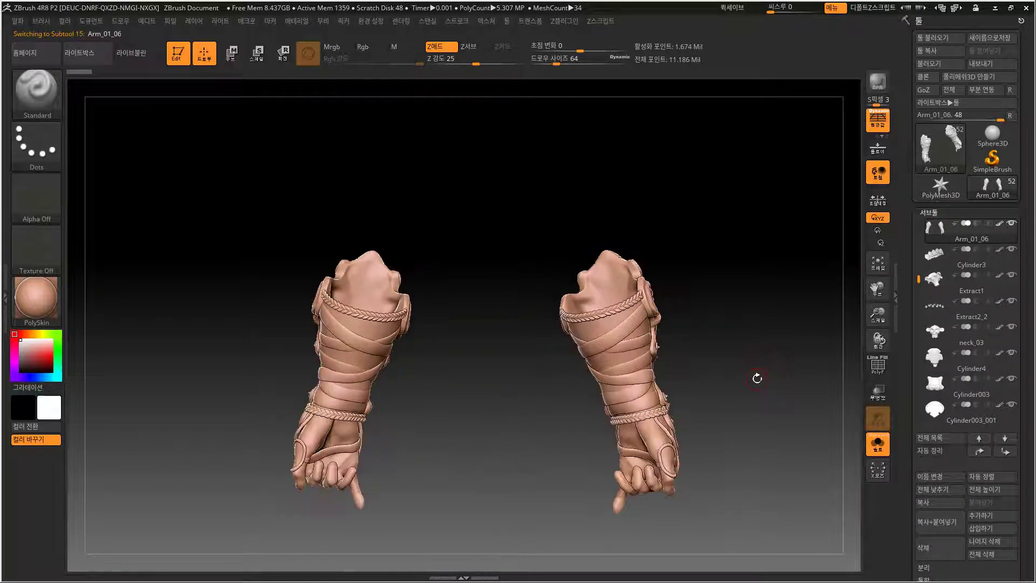
# Examine the polygroups of the forearm mesh with PolyFrame, temporarily isolating the upper arm-guard group.
pyautogui.press('f')
pyautogui.keyDown('alt'); pyautogui.moveTo(807, 305); pyautogui.dragTo(693, 312); pyautogui.keyUp('alt')
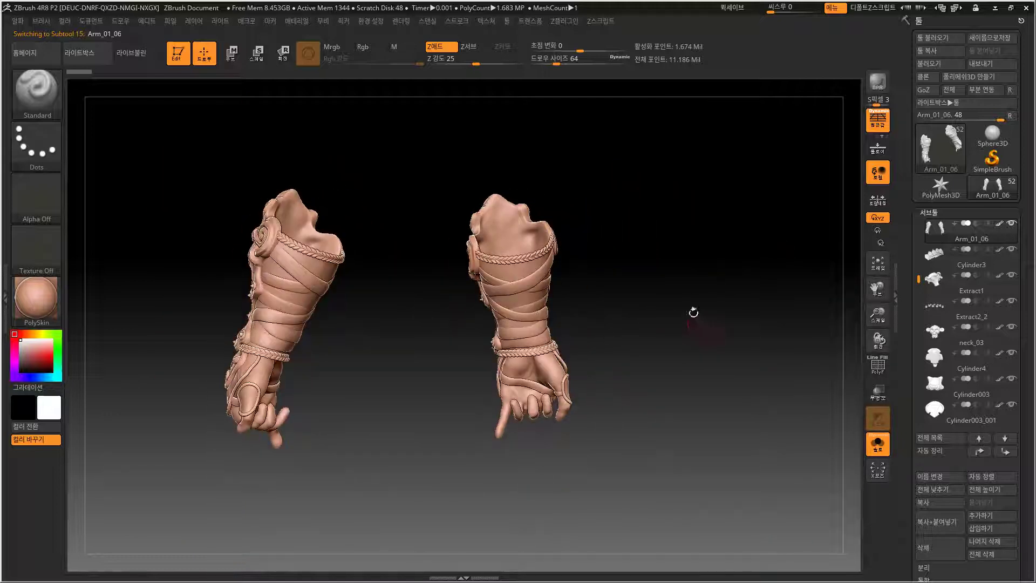
pyautogui.press('f')
pyautogui.hotkey('shift', 'f')
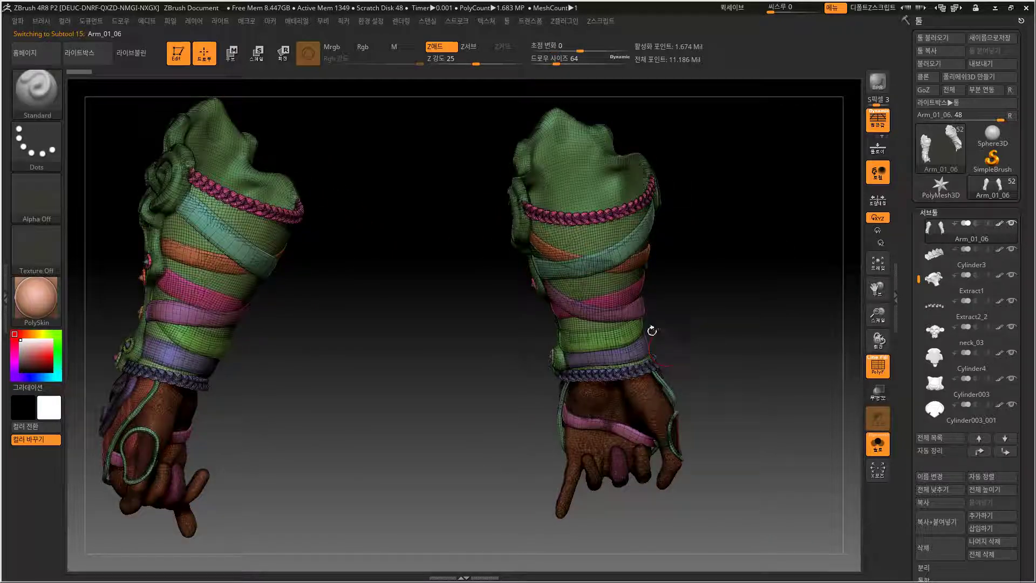
pyautogui.keyDown('ctrl'); pyautogui.keyDown('shift'); pyautogui.click(599, 231); pyautogui.keyUp('shift'); pyautogui.keyUp('ctrl')
pyautogui.keyDown('ctrl'); pyautogui.keyDown('shift'); pyautogui.moveTo(741, 278); pyautogui.dragTo(763, 319); pyautogui.keyUp('shift'); pyautogui.keyUp('ctrl')
pyautogui.hotkey('shift', 'f')
pyautogui.keyDown('alt'); pyautogui.moveTo(766, 389); pyautogui.dragTo(741, 372); pyautogui.keyUp('alt')
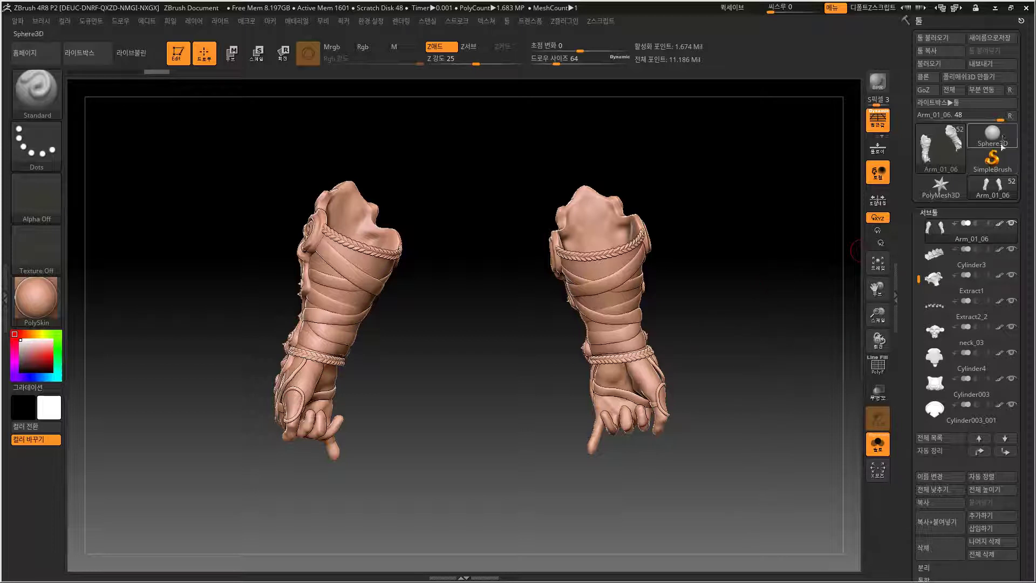
# Switch the active tool to the Sphere3D primitive.
pyautogui.click(979, 228)
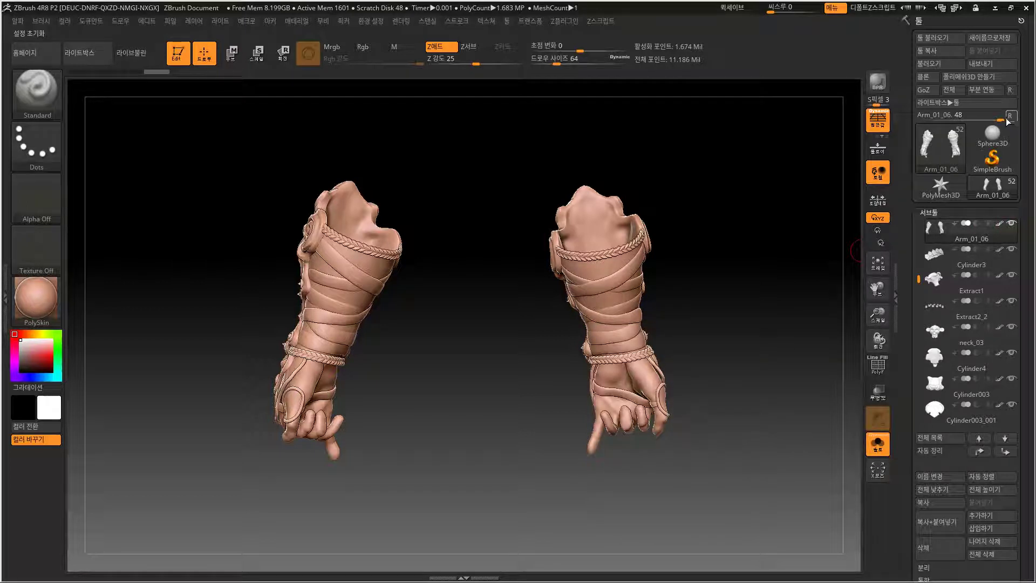
pyautogui.click(991, 139)
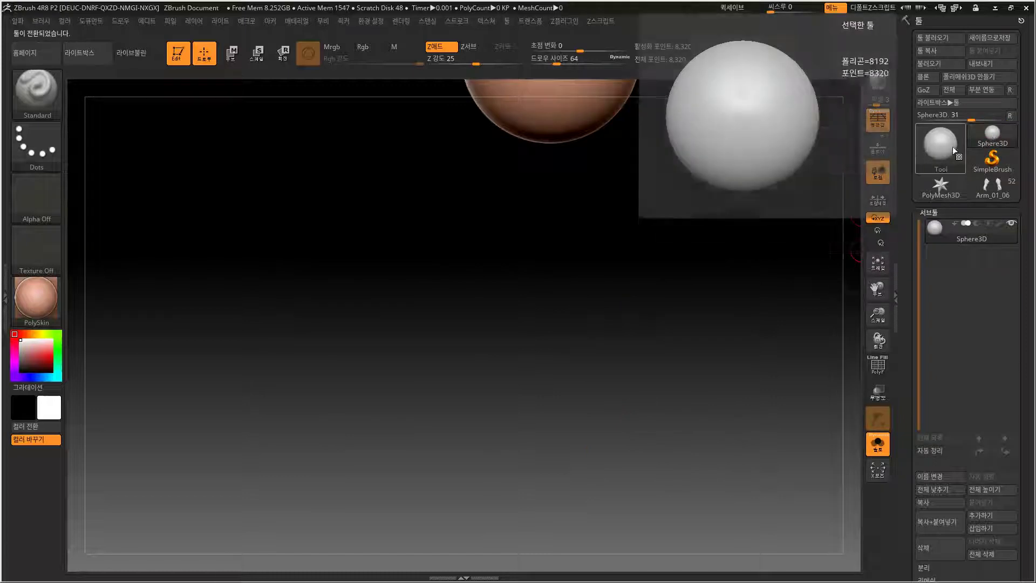
pyautogui.press('f')
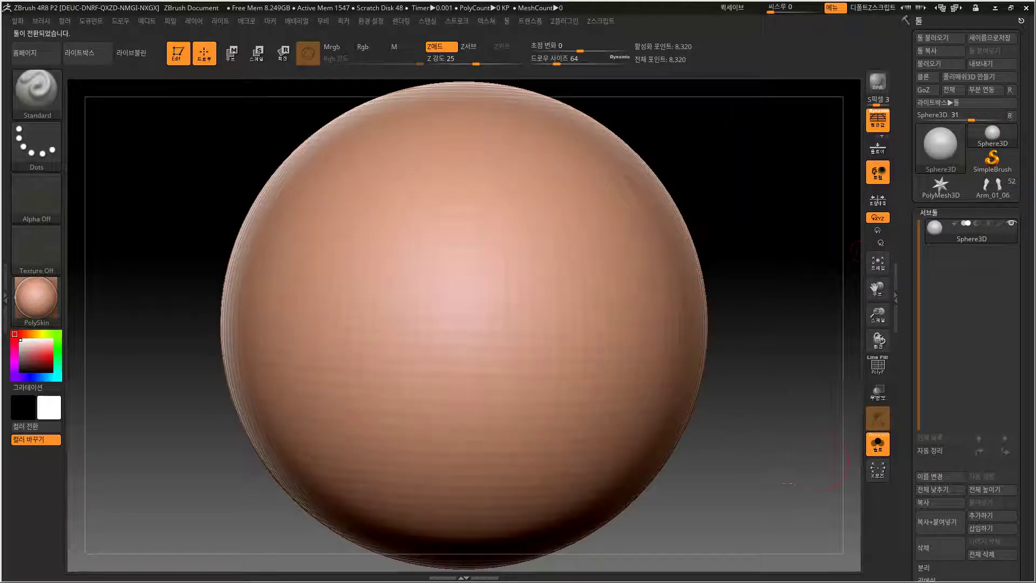
pyautogui.keyDown('alt'); pyautogui.moveTo(794, 459); pyautogui.dragTo(795, 445); pyautogui.keyUp('alt')
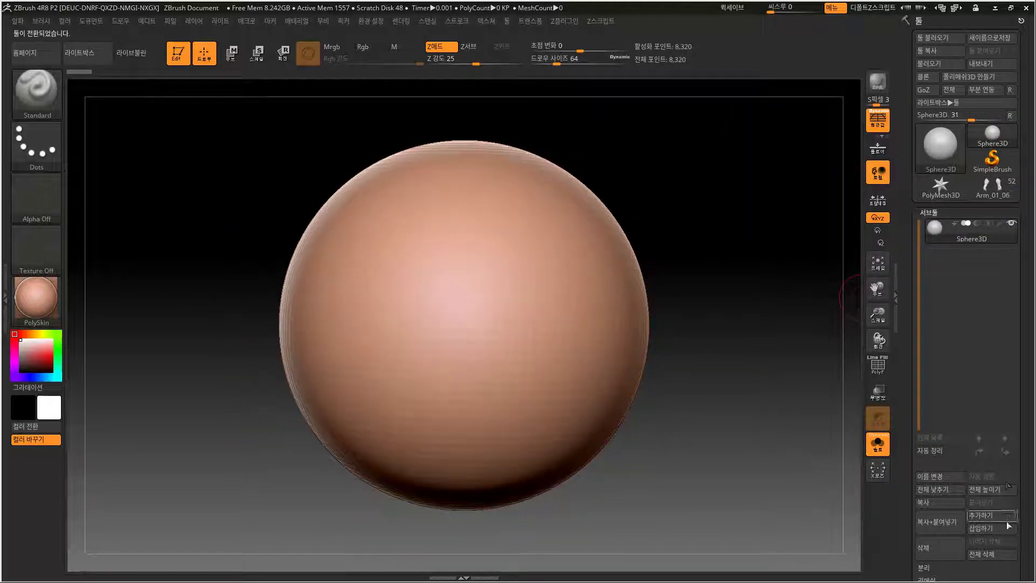
# Append the Arm_01_06 mesh to the sphere tool as a new subtool.
pyautogui.click(998, 521)
pyautogui.click(670, 303)
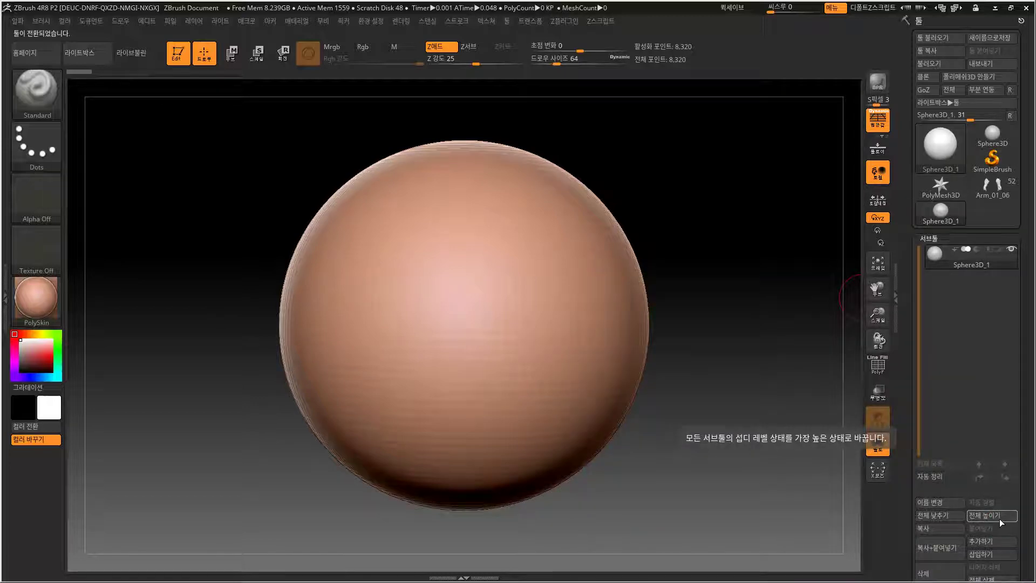
pyautogui.click(992, 541)
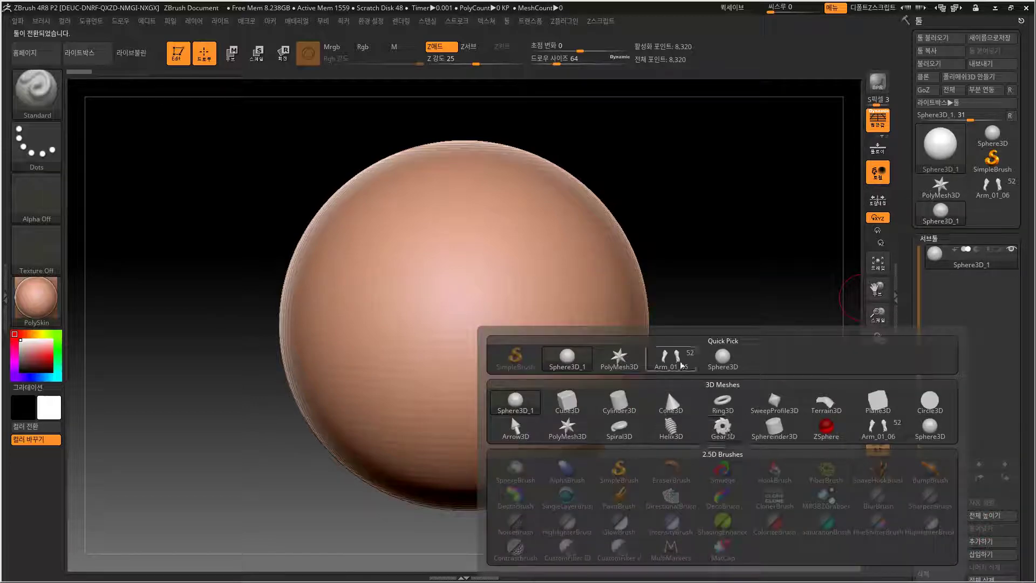
pyautogui.moveTo(680, 365)
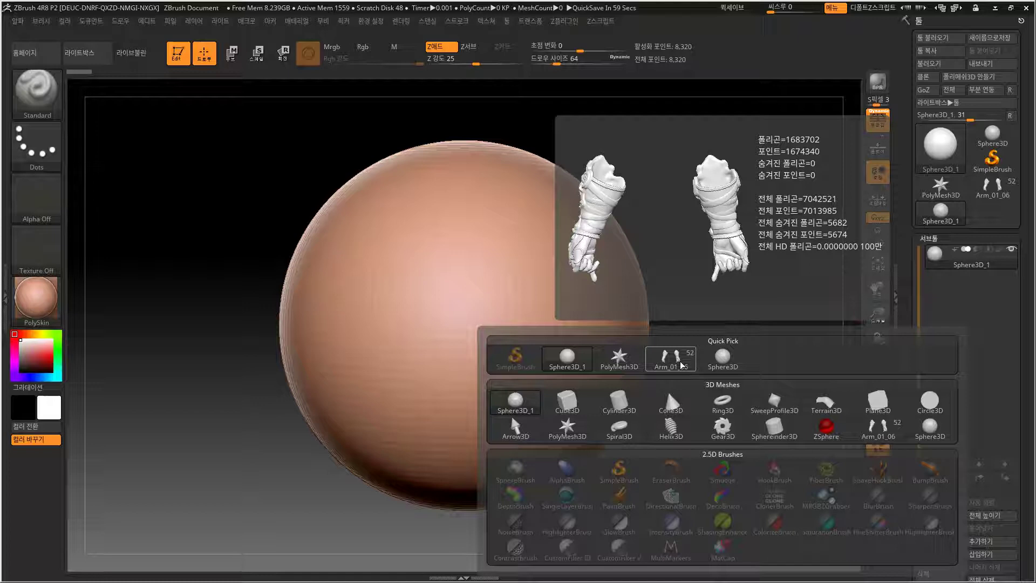
pyautogui.click(680, 365)
pyautogui.keyDown('alt'); pyautogui.moveTo(755, 382); pyautogui.dragTo(726, 499); pyautogui.keyUp('alt')
pyautogui.press('f')
pyautogui.press('f')
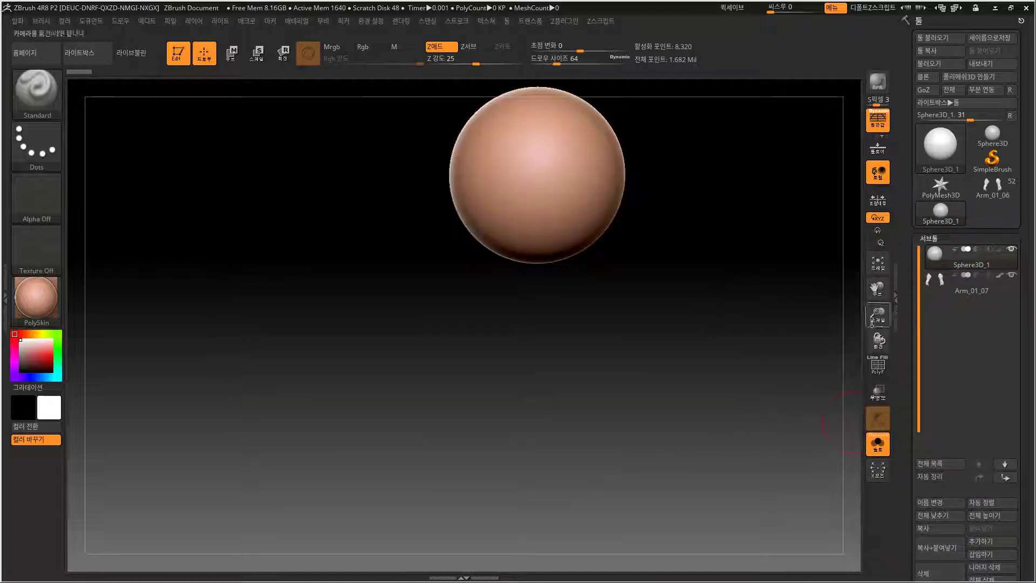
# Display the arms together with the sphere by enabling ghost transparency and disabling Solo.
pyautogui.click(878, 391)
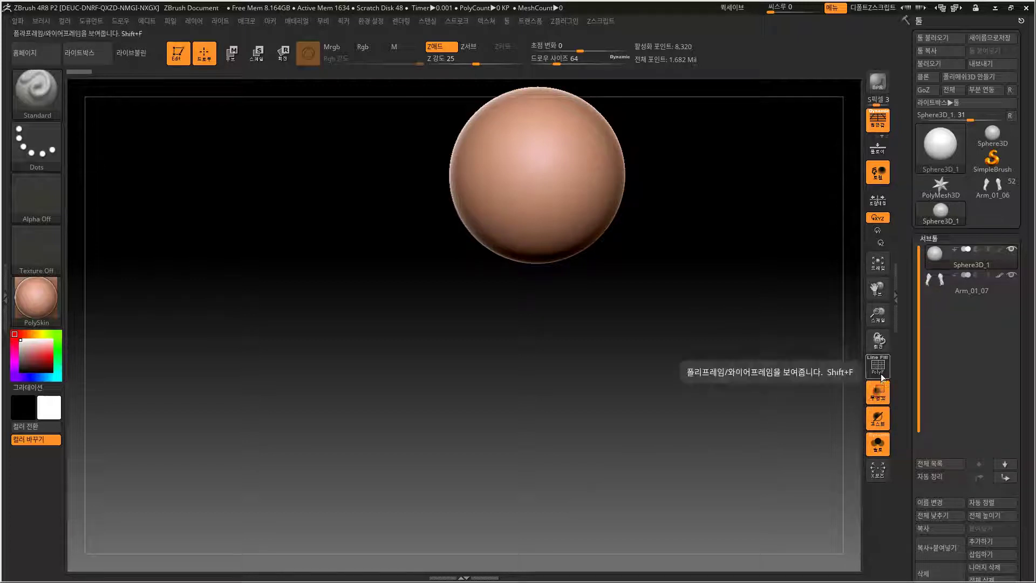
pyautogui.click(879, 415)
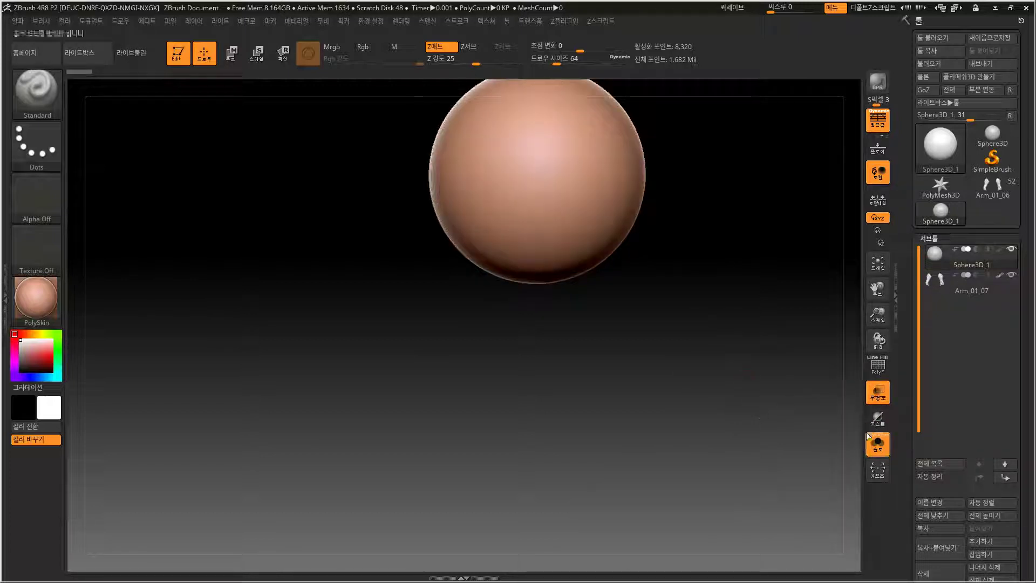
pyautogui.click(883, 440)
pyautogui.click(872, 446)
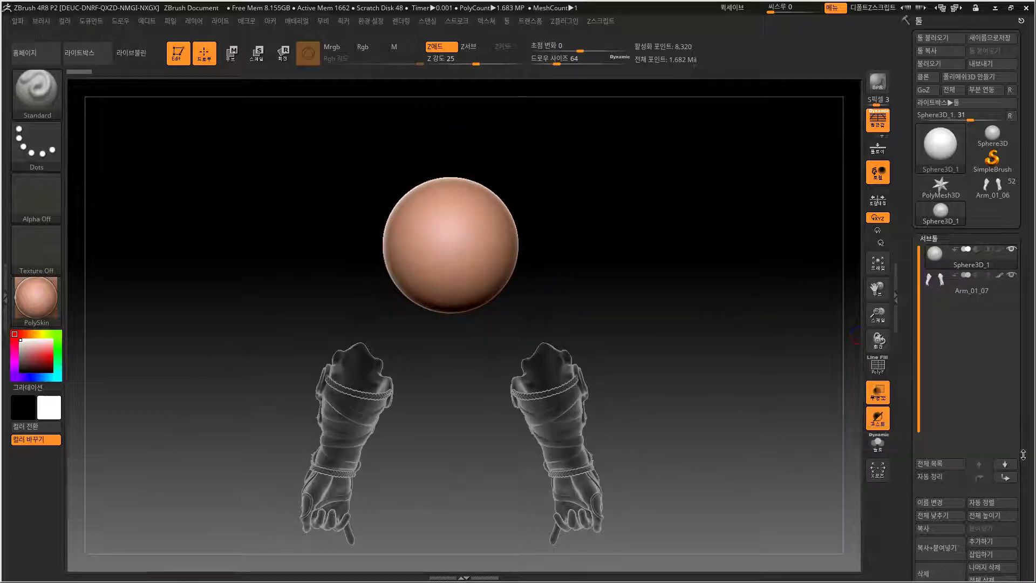
# Delete the Sphere3D_1 subtool so only the arms remain, and turn transparency off.
pyautogui.moveTo(1019, 452); pyautogui.dragTo(1019, 301)
pyautogui.click(935, 422)
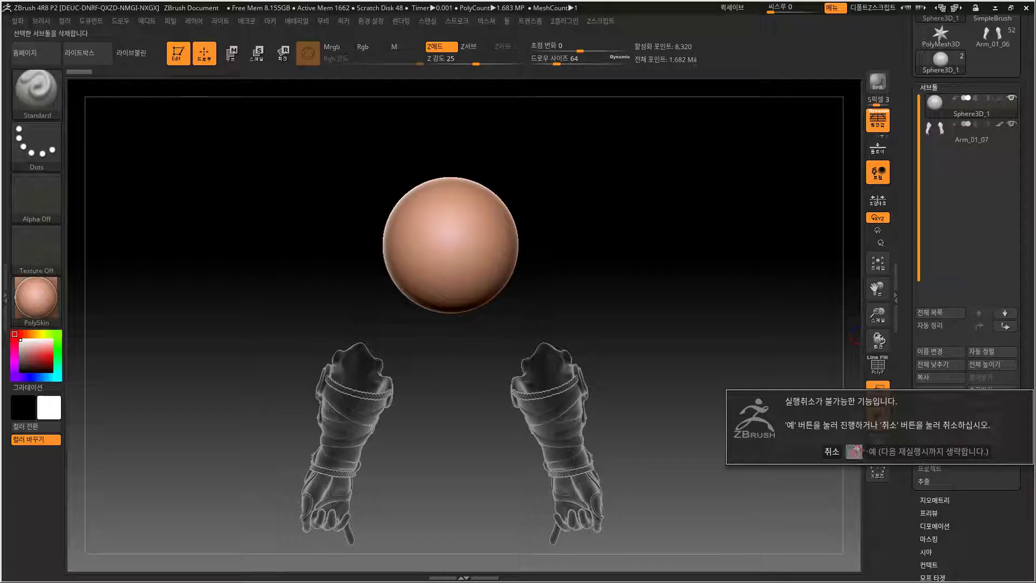
pyautogui.click(853, 451)
pyautogui.press('f')
pyautogui.click(877, 391)
pyautogui.moveTo(735, 398); pyautogui.dragTo(767, 322)
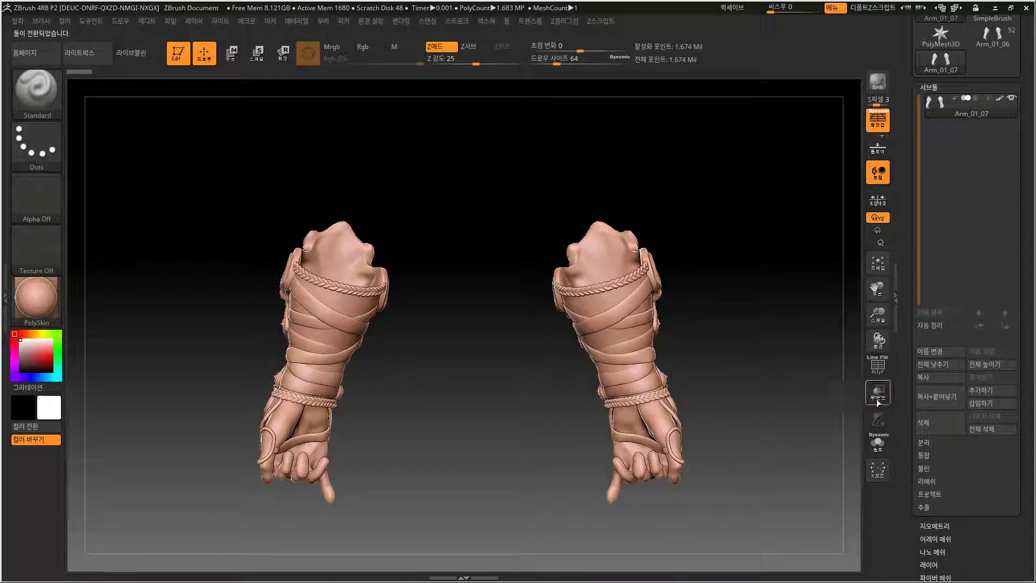
# Isolate the inner sleeve under the forearm wraps and split the hidden parts into a separate subtool.
pyautogui.click(931, 443)
pyautogui.keyDown('alt'); pyautogui.moveTo(804, 343); pyautogui.dragTo(802, 381); pyautogui.keyUp('alt')
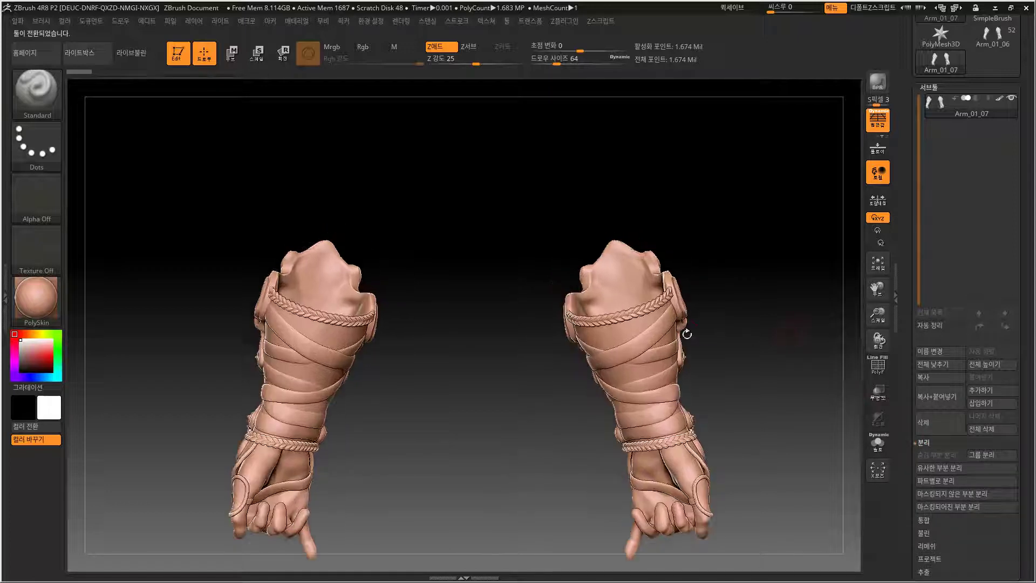
pyautogui.keyDown('ctrl'); pyautogui.keyDown('shift'); pyautogui.click(614, 334); pyautogui.keyUp('shift'); pyautogui.keyUp('ctrl')
pyautogui.moveTo(740, 396)
pyautogui.keyDown('alt'); pyautogui.mouseDown()
pyautogui.moveTo(696, 327)
pyautogui.moveTo(659, 304)
pyautogui.mouseUp(); pyautogui.keyUp('alt')
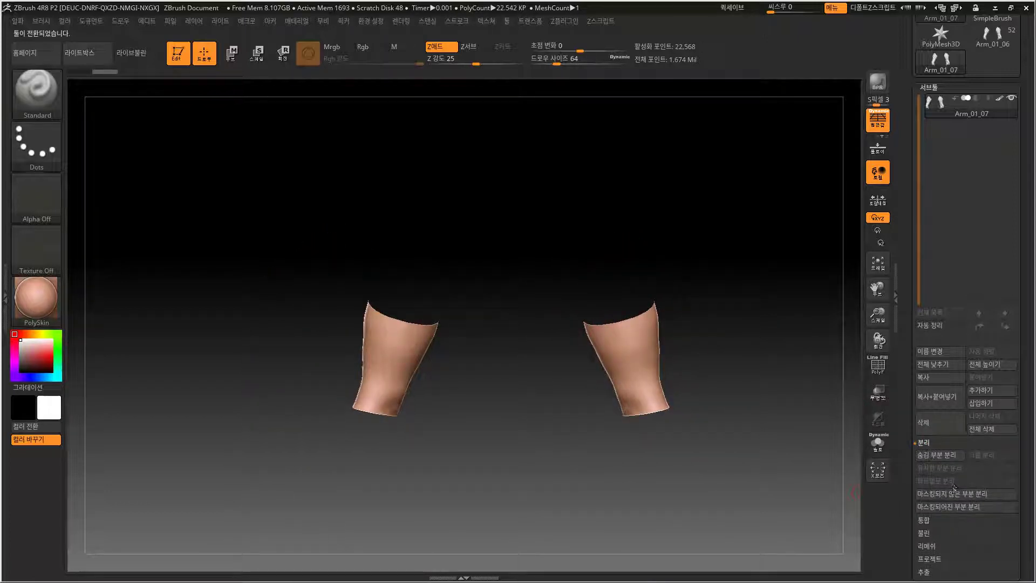
pyautogui.click(940, 455)
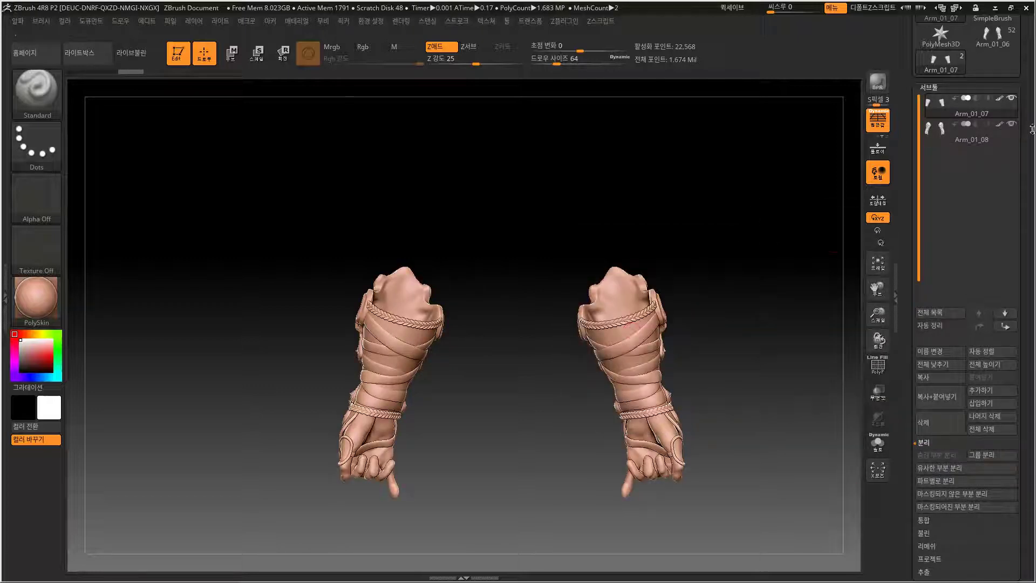
# Make the Arm_01_08 subtool active and hide the Arm_01_07 sleeve subtool.
pyautogui.moveTo(1016, 112)
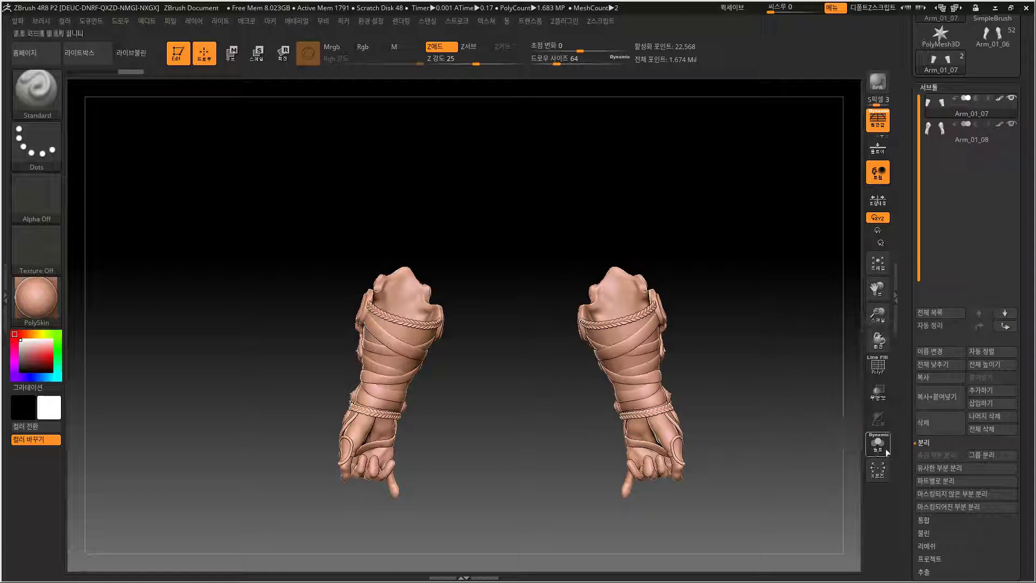
pyautogui.click(974, 135)
pyautogui.click(1009, 89)
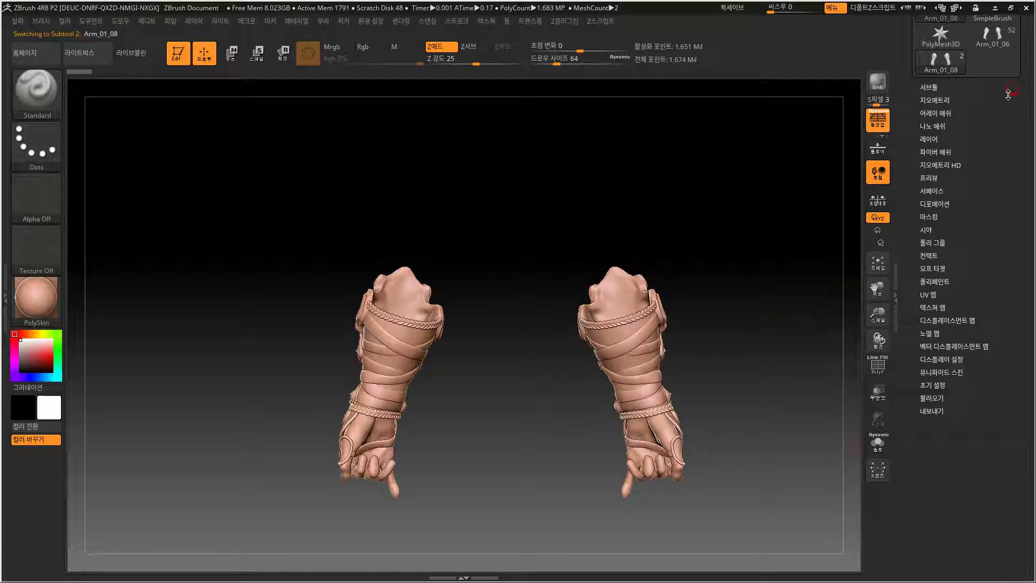
pyautogui.click(999, 97)
pyautogui.click(961, 87)
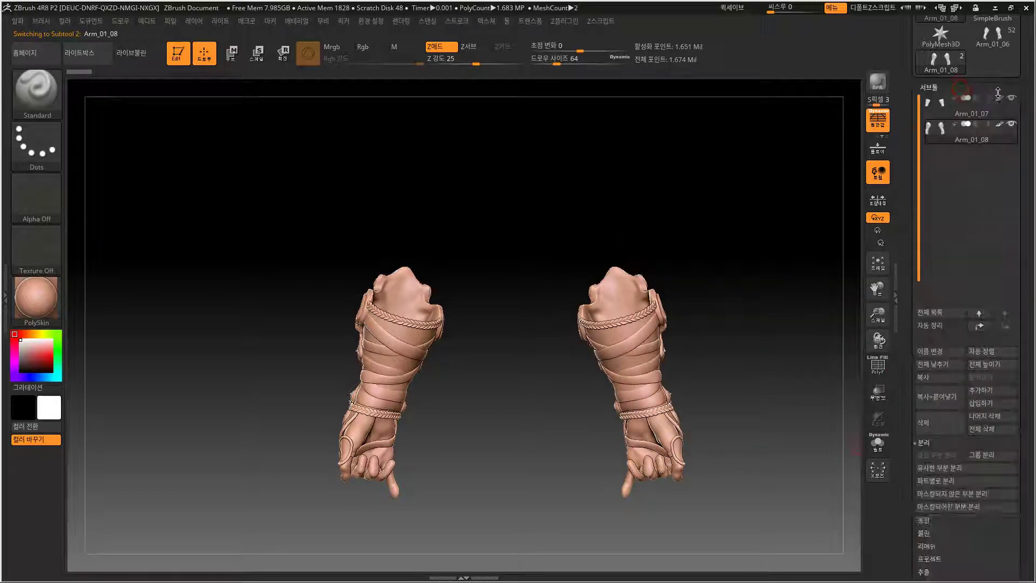
pyautogui.click(747, 356)
# Hide the wrapped bandage straps around the forearms of Arm_01_08 one after another.
pyautogui.moveTo(746, 377); pyautogui.dragTo(695, 364)
pyautogui.moveTo(720, 399); pyautogui.dragTo(577, 358)
pyautogui.keyDown('ctrl'); pyautogui.keyDown('shift'); pyautogui.click(573, 356); pyautogui.keyUp('shift'); pyautogui.keyUp('ctrl')
pyautogui.keyDown('ctrl'); pyautogui.keyDown('shift'); pyautogui.moveTo(477, 396); pyautogui.dragTo(505, 421); pyautogui.keyUp('shift'); pyautogui.keyUp('ctrl')
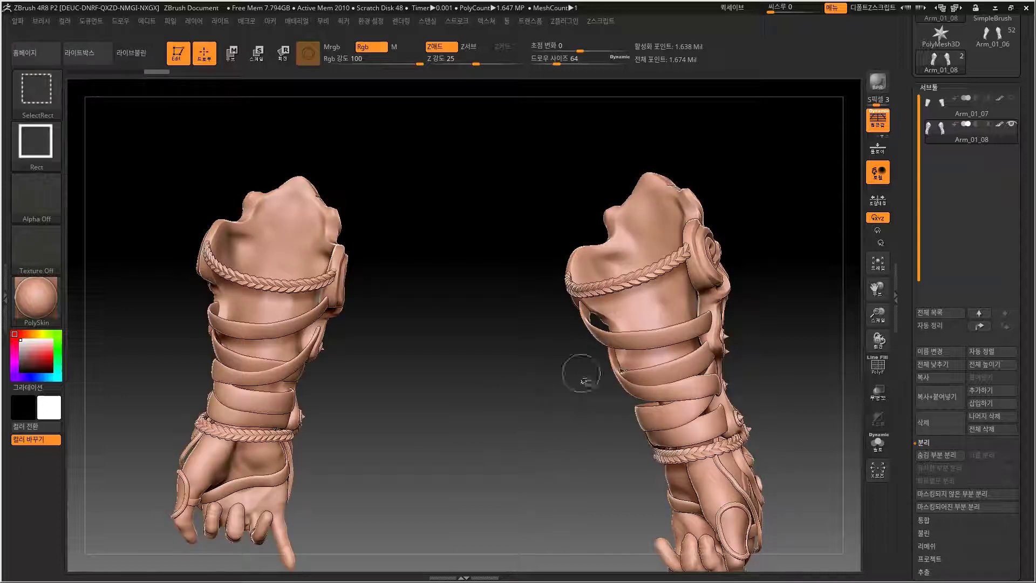
pyautogui.keyDown('ctrl'); pyautogui.keyDown('shift'); pyautogui.click(627, 341); pyautogui.keyUp('shift'); pyautogui.keyUp('ctrl')
pyautogui.keyDown('ctrl'); pyautogui.keyDown('shift'); pyautogui.click(669, 386); pyautogui.keyUp('shift'); pyautogui.keyUp('ctrl')
pyautogui.keyDown('ctrl'); pyautogui.keyDown('shift'); pyautogui.click(669, 389); pyautogui.keyUp('shift'); pyautogui.keyUp('ctrl')
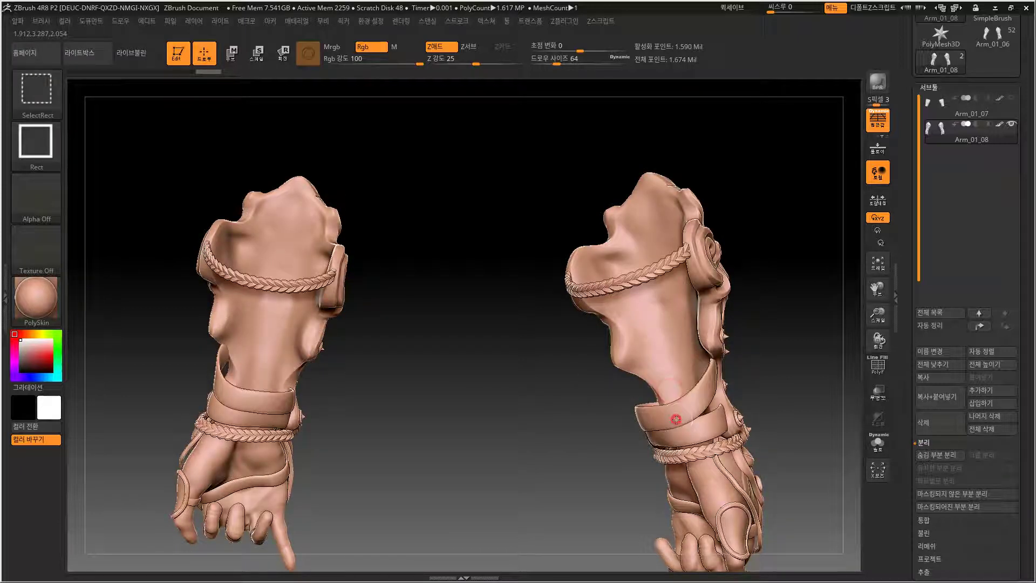
pyautogui.keyDown('ctrl'); pyautogui.keyDown('shift'); pyautogui.click(677, 426); pyautogui.keyUp('shift'); pyautogui.keyUp('ctrl')
pyautogui.keyDown('ctrl'); pyautogui.keyDown('shift'); pyautogui.click(681, 439); pyautogui.keyUp('shift'); pyautogui.keyUp('ctrl')
# Hide the upper and wrist braided cords on the forearms of Arm_01_08.
pyautogui.moveTo(560, 458); pyautogui.dragTo(578, 426)
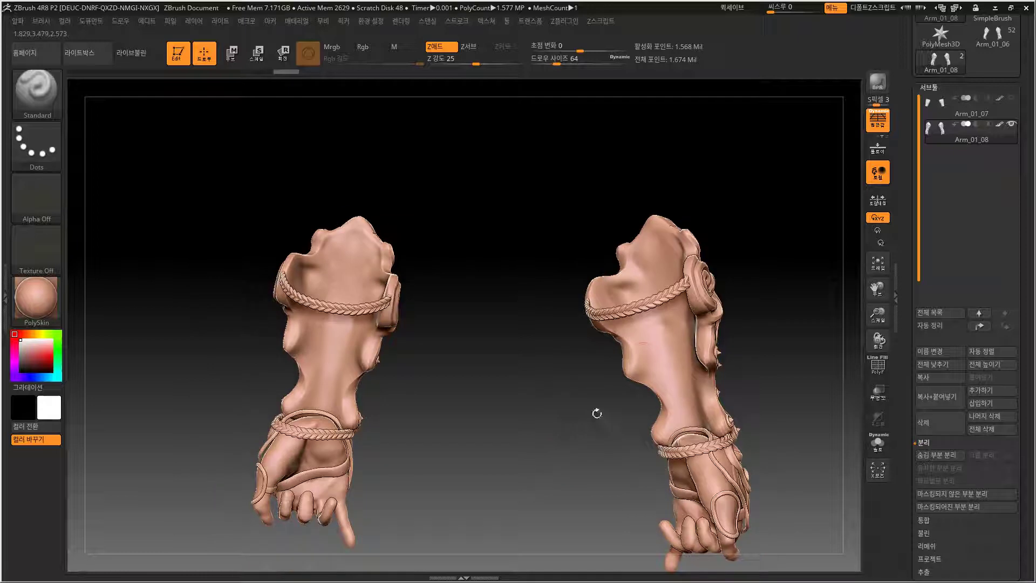
pyautogui.keyDown('ctrl'); pyautogui.keyDown('shift'); pyautogui.click(628, 307); pyautogui.keyUp('shift'); pyautogui.keyUp('ctrl')
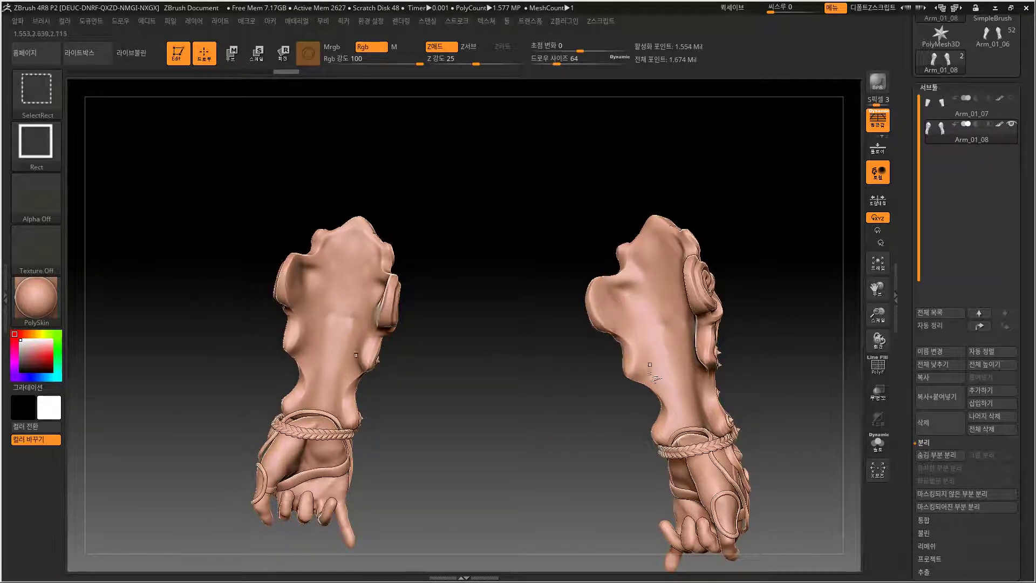
pyautogui.keyDown('ctrl'); pyautogui.keyDown('shift'); pyautogui.click(694, 451); pyautogui.keyUp('shift'); pyautogui.keyUp('ctrl')
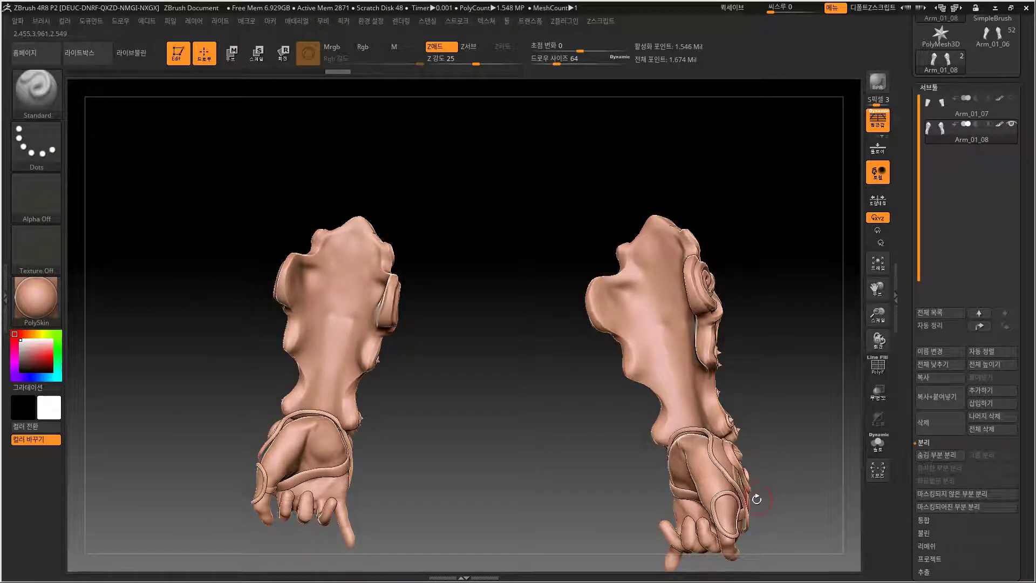
# Split the hidden straps and cords off into their own subtool, and hide that Arm_01_09 subtool.
pyautogui.click(952, 458)
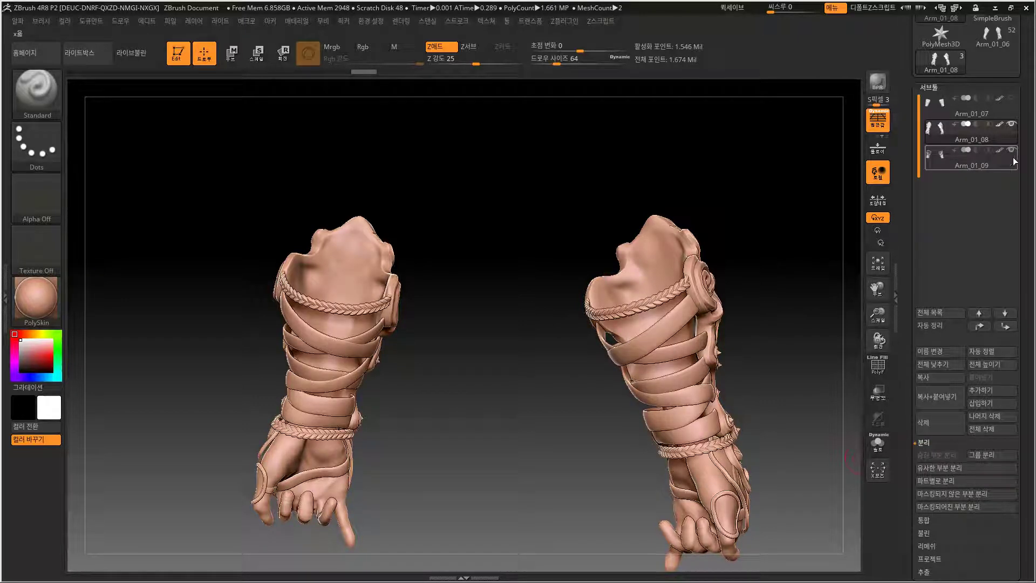
pyautogui.click(1015, 151)
pyautogui.click(1011, 149)
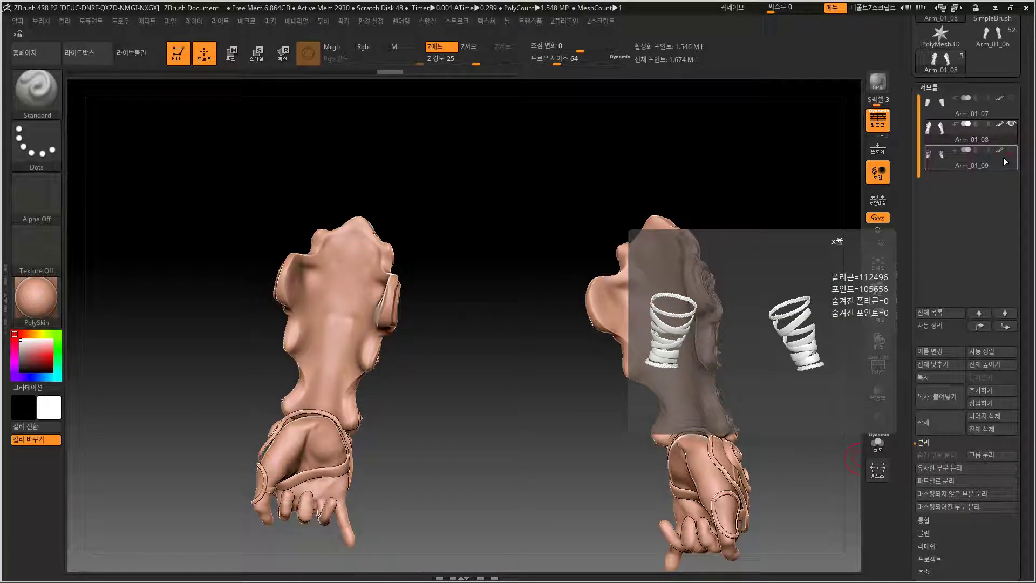
# Reorder the subtools as Arm_01_09, Arm_01_07, Arm_01_08 and make the Arm_01_07 sleeve the active one.
pyautogui.click(1011, 147)
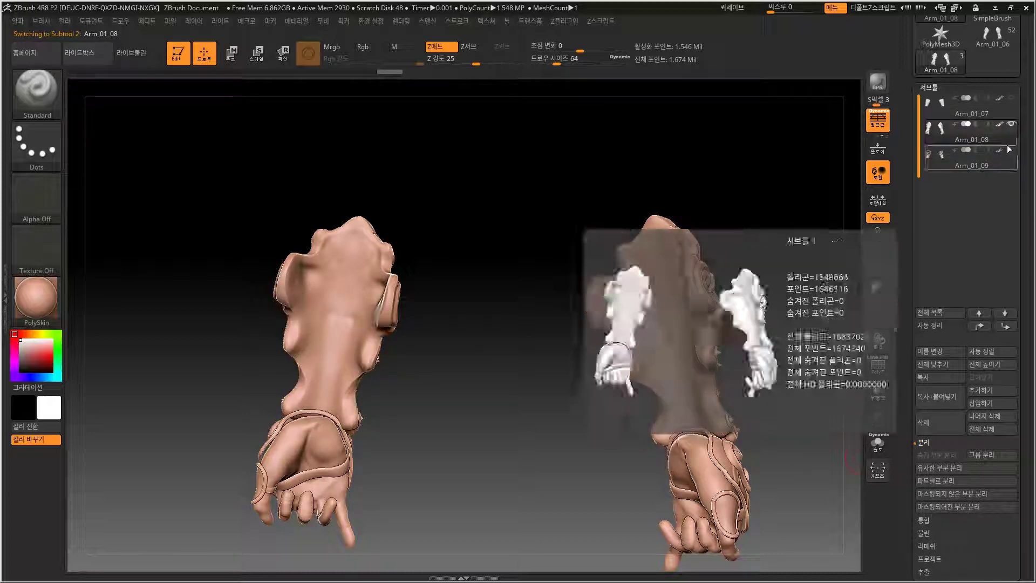
pyautogui.moveTo(999, 147); pyautogui.dragTo(980, 174)
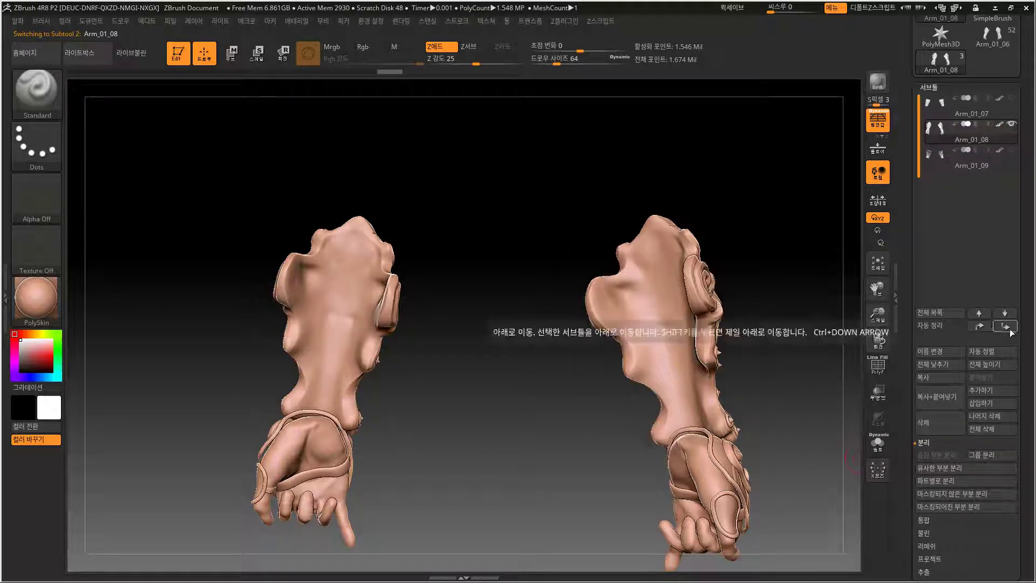
pyautogui.click(966, 108)
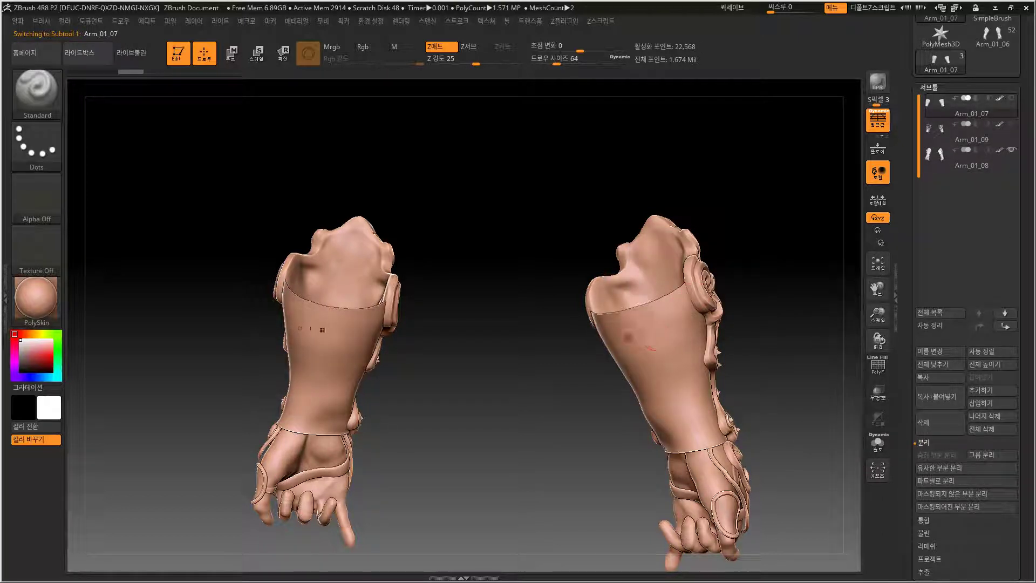
pyautogui.click(1004, 314)
pyautogui.moveTo(958, 100)
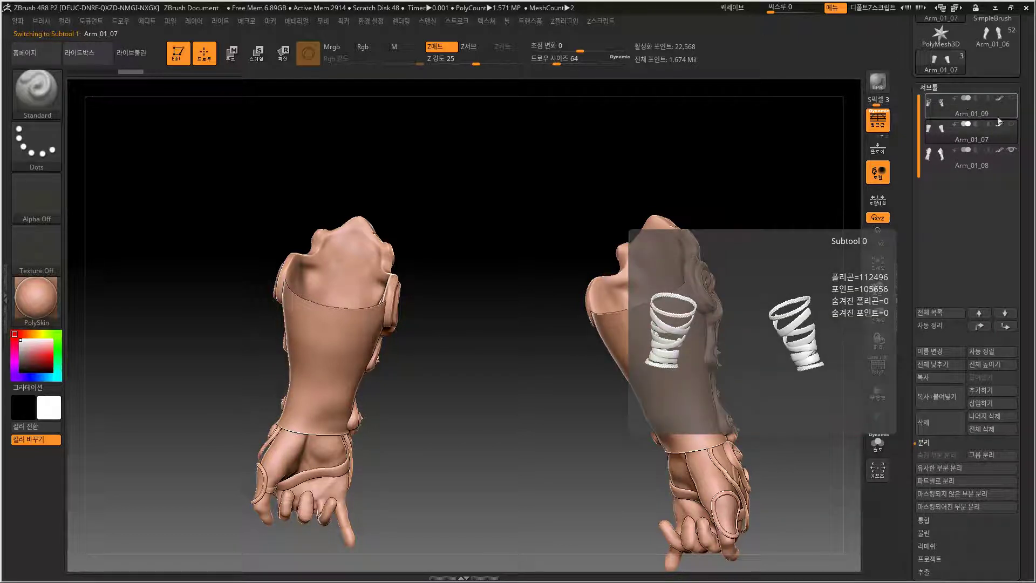
pyautogui.moveTo(1004, 135)
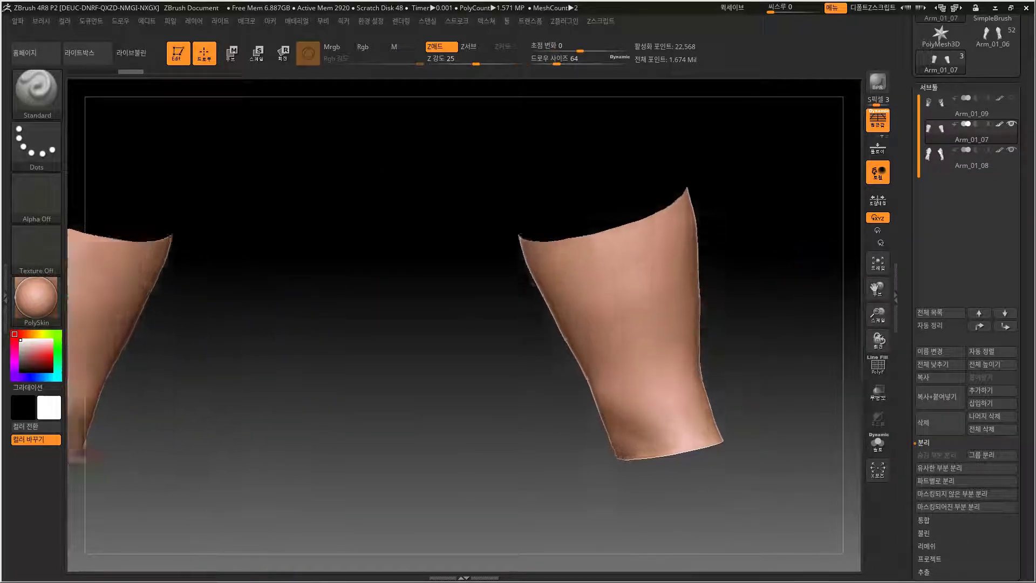
# Compare the Arm_01_07 sleeve on its own in Solo mode with its fit against the arm and hand parts.
pyautogui.keyDown('alt'); pyautogui.moveTo(795, 300); pyautogui.dragTo(801, 345); pyautogui.keyUp('alt')
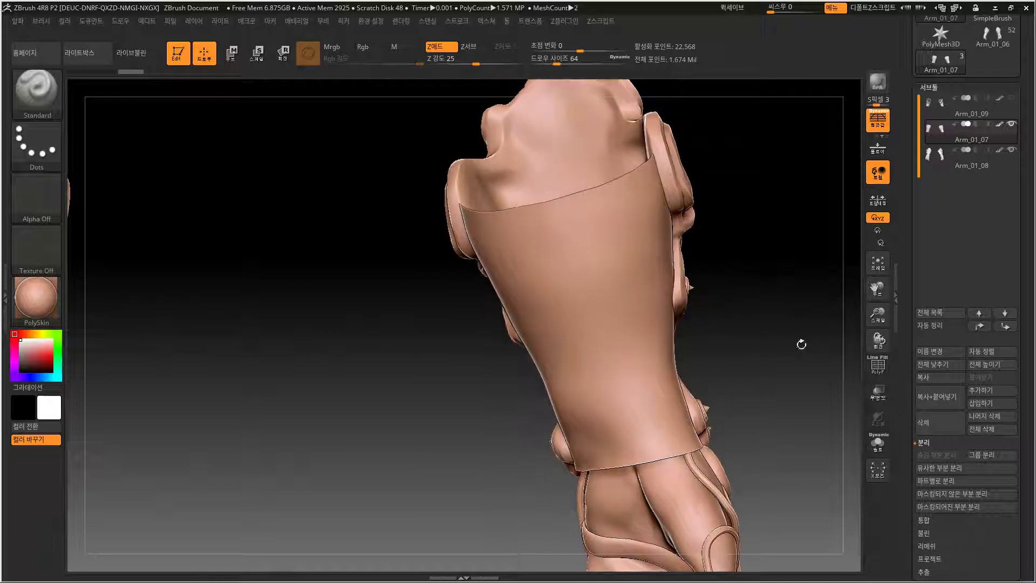
pyautogui.click(879, 440)
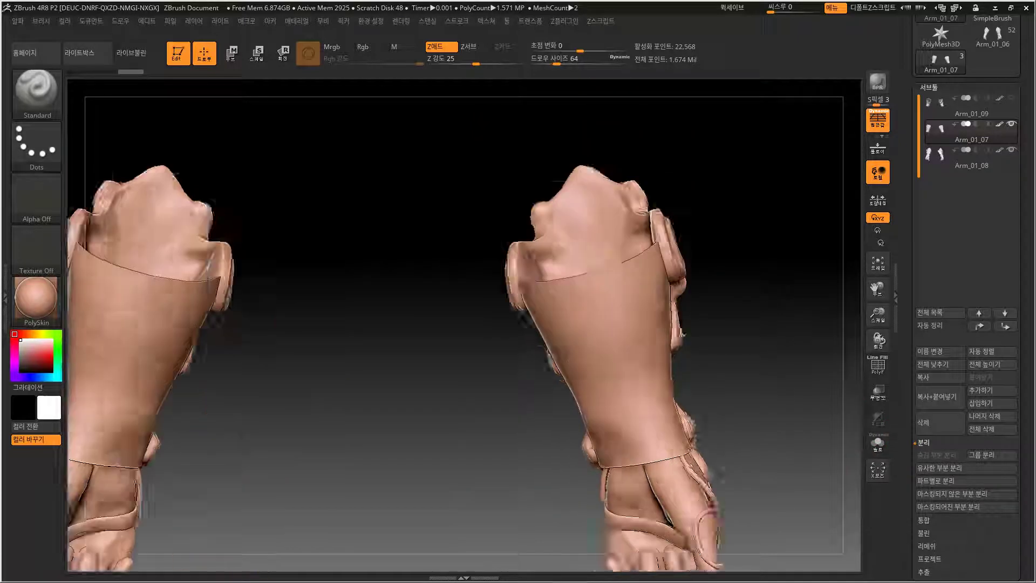
pyautogui.click(886, 436)
pyautogui.keyDown('alt'); pyautogui.moveTo(780, 374); pyautogui.dragTo(760, 343); pyautogui.keyUp('alt')
pyautogui.keyDown('alt'); pyautogui.moveTo(760, 343); pyautogui.dragTo(756, 318); pyautogui.keyUp('alt')
pyautogui.moveTo(756, 318); pyautogui.dragTo(761, 328)
pyautogui.click(886, 436)
pyautogui.keyDown('alt'); pyautogui.moveTo(771, 378); pyautogui.dragTo(767, 374); pyautogui.keyUp('alt')
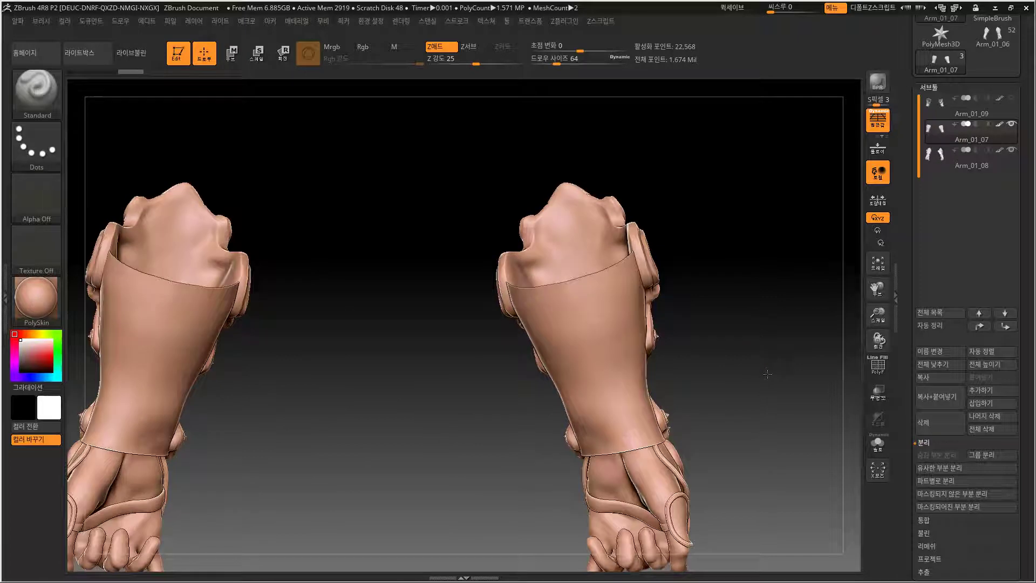
# Hide the Arm_01_08 subtool and frame the two Arm_01_07 sleeves.
pyautogui.click(1003, 154)
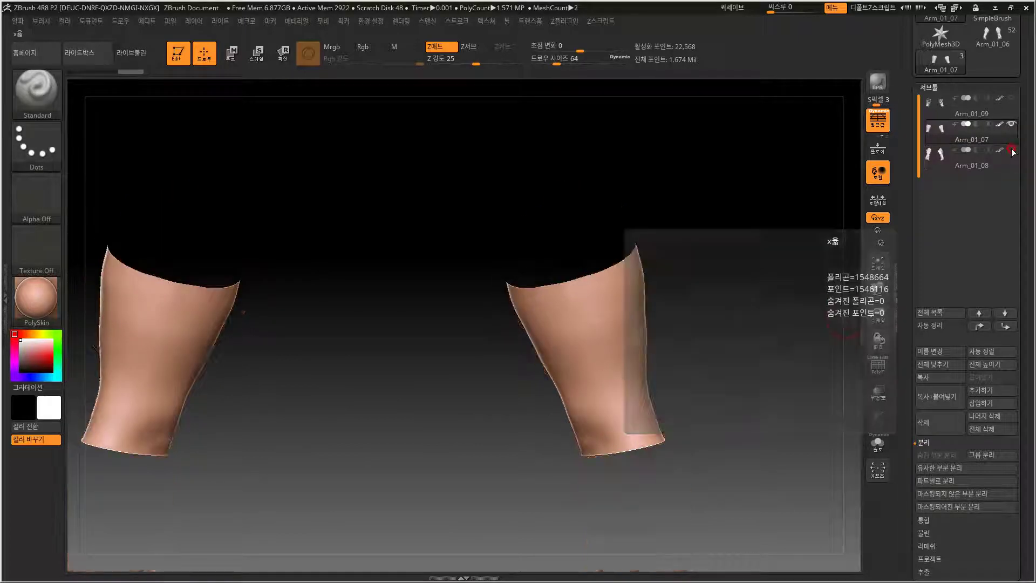
pyautogui.moveTo(714, 321); pyautogui.dragTo(696, 263)
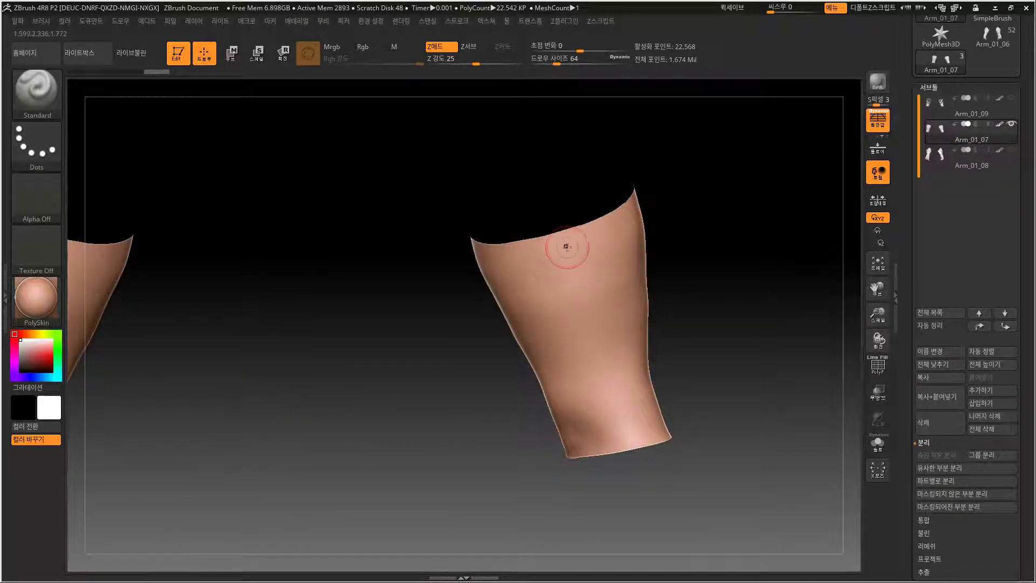
pyautogui.keyDown('shift'); pyautogui.moveTo(739, 324); pyautogui.dragTo(711, 326); pyautogui.keyUp('shift')
# Turn on Curve Mode for the Standard brush's stroke.
pyautogui.click(456, 20)
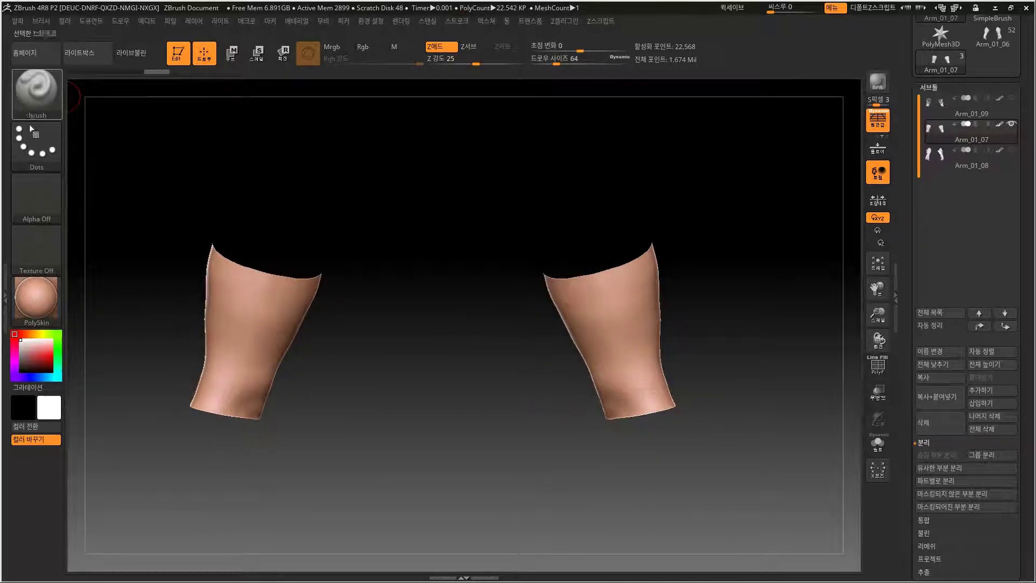
pyautogui.click(453, 22)
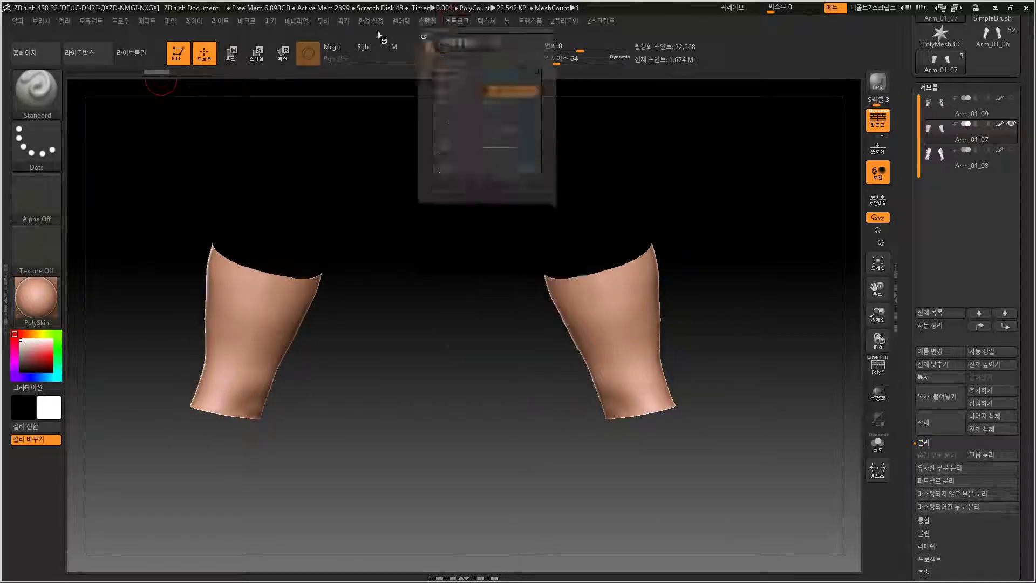
pyautogui.click(454, 21)
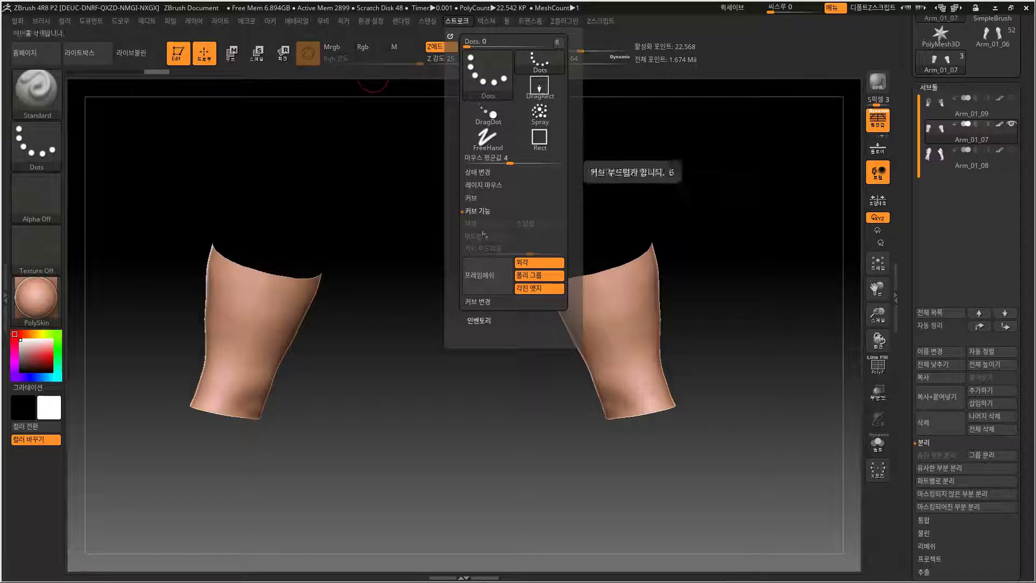
pyautogui.click(477, 198)
pyautogui.click(483, 215)
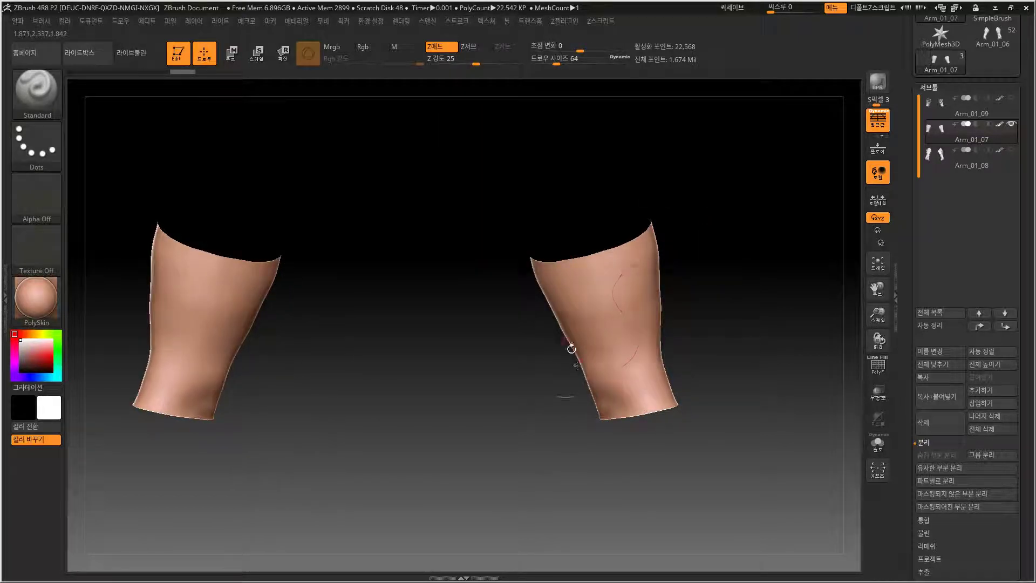
# Draw an S-shaped curve across one sleeve, apply the Standard brush along it, and undo the resulting bulge.
pyautogui.click(614, 311)
pyautogui.keyDown('alt'); pyautogui.moveTo(685, 221); pyautogui.dragTo(701, 385); pyautogui.keyUp('alt')
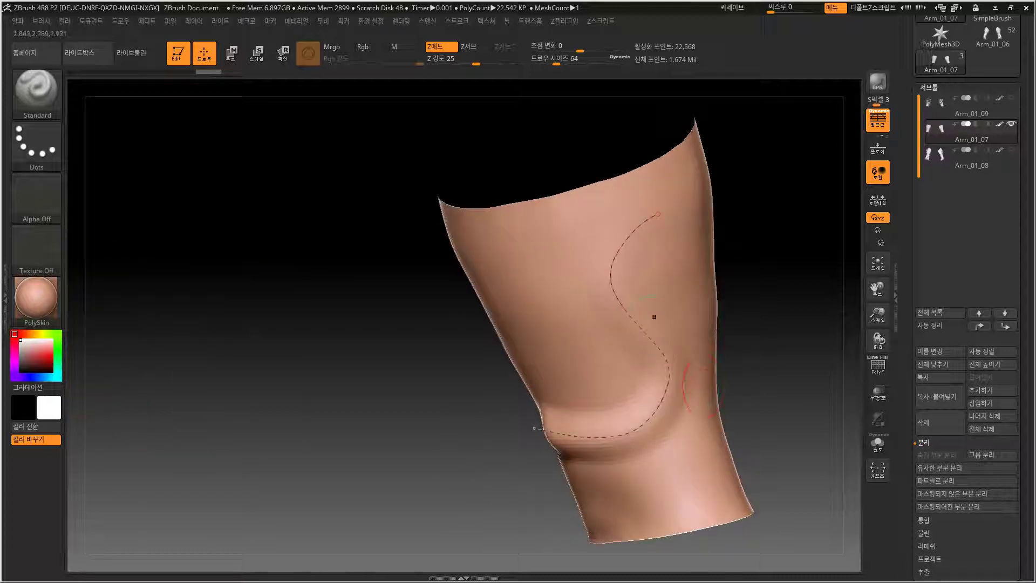
pyautogui.moveTo(331, 358); pyautogui.dragTo(426, 347)
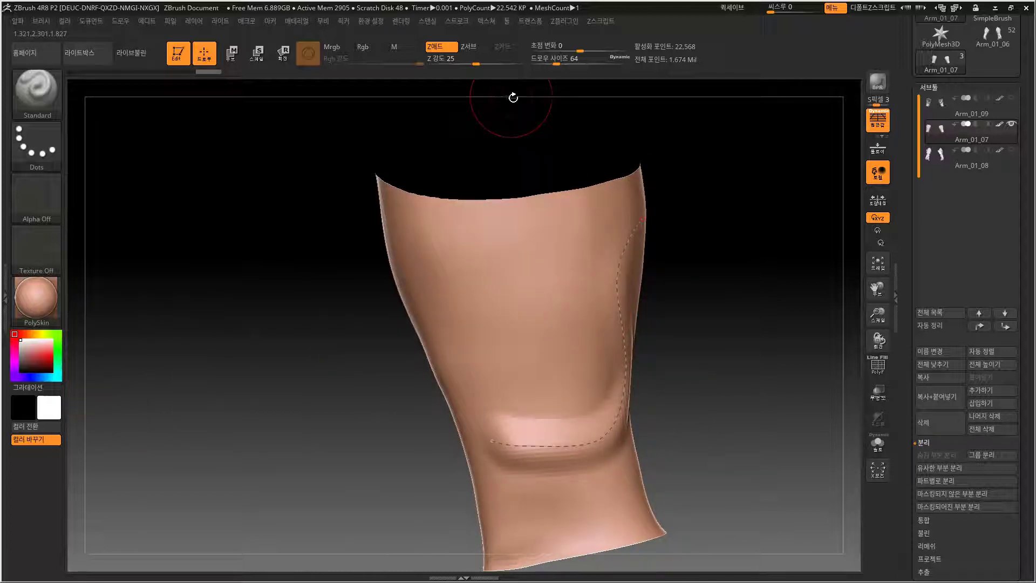
pyautogui.hotkey('ctrl', 'z')
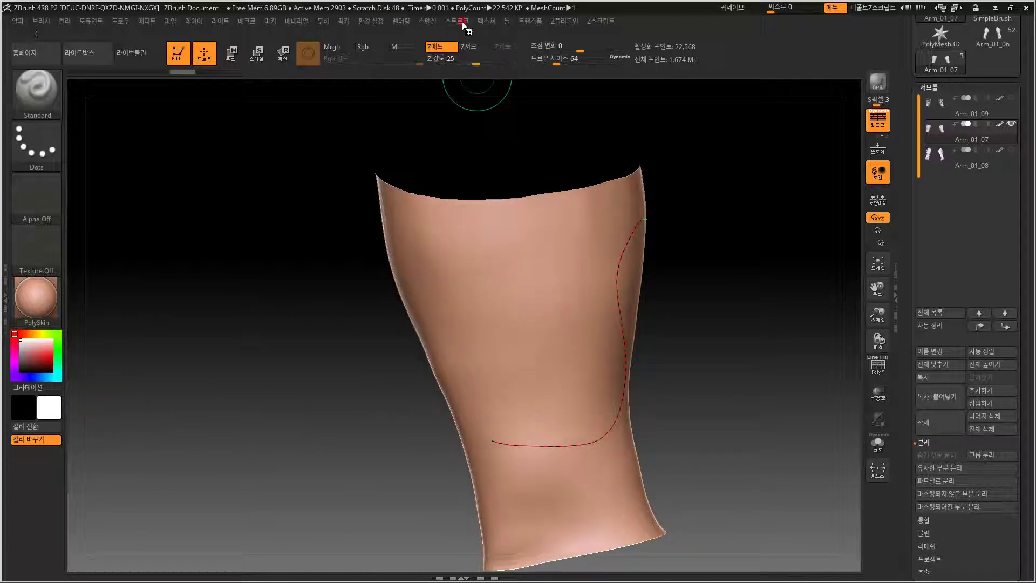
# Turn on the curve's Intensity modifier and apply the Standard brush along the S-shaped curve again.
pyautogui.click(456, 21)
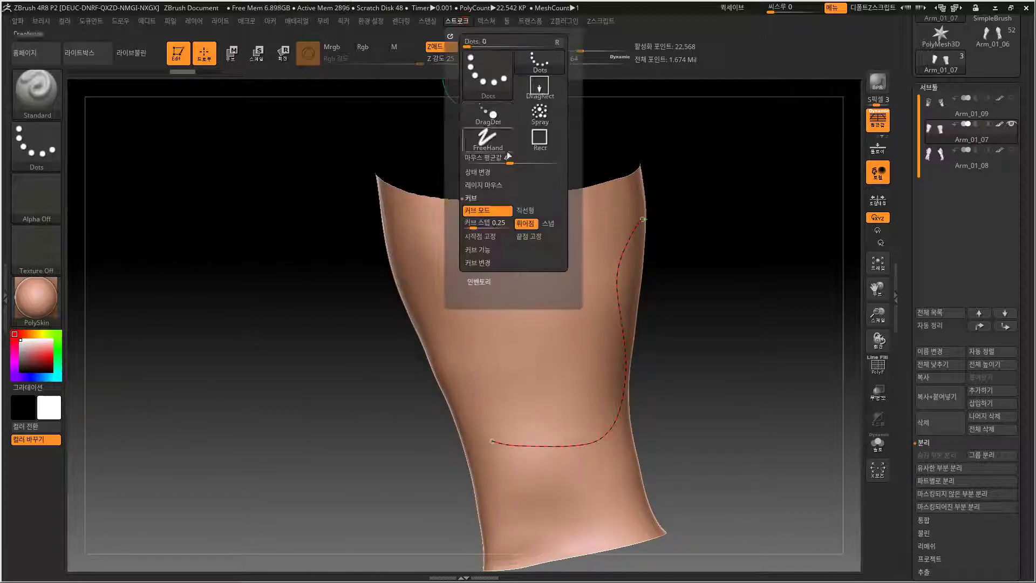
pyautogui.click(479, 264)
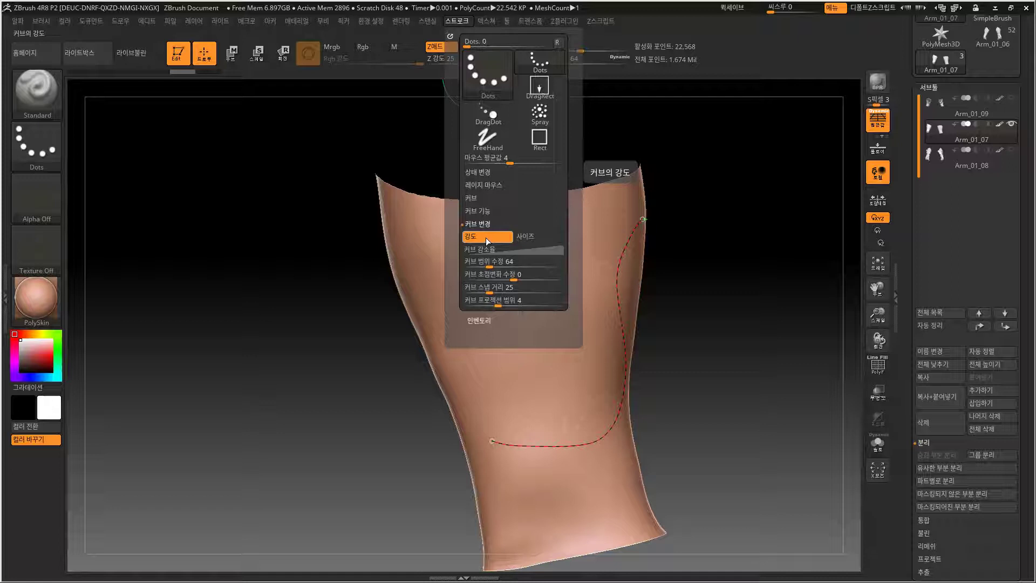
pyautogui.click(617, 271)
pyautogui.moveTo(714, 323)
pyautogui.mouseDown()
pyautogui.moveTo(525, 382)
pyautogui.moveTo(533, 324)
pyautogui.mouseUp()
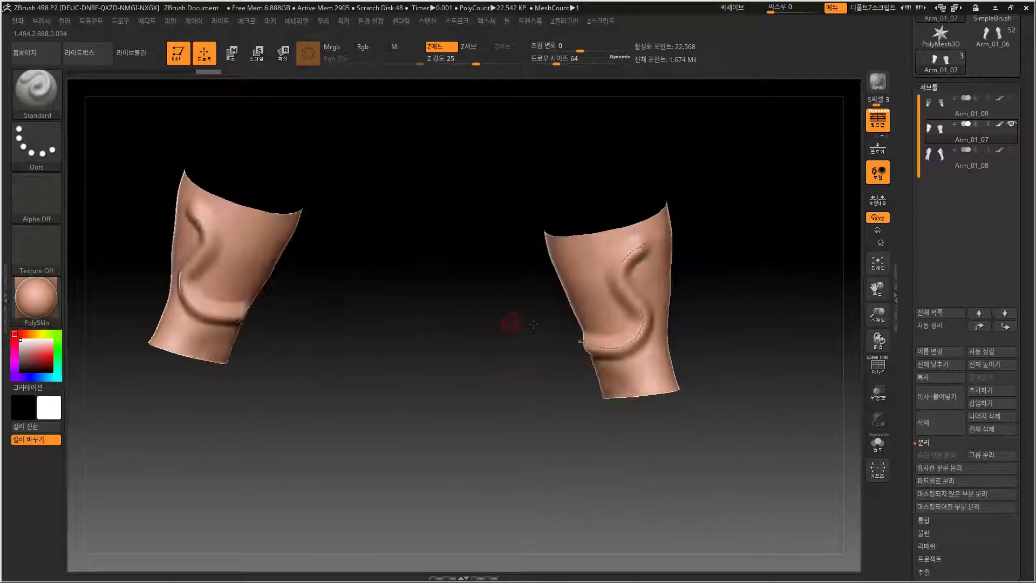
# Delete the S-shaped curve from the sleeve with the curve functions.
pyautogui.keyDown('alt'); pyautogui.moveTo(714, 295); pyautogui.dragTo(713, 328); pyautogui.keyUp('alt')
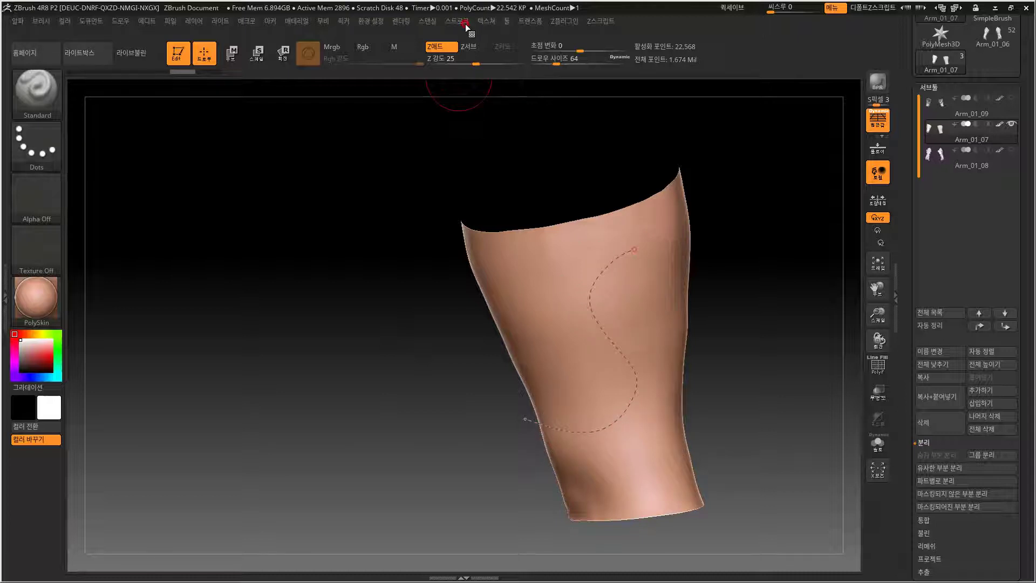
pyautogui.click(466, 25)
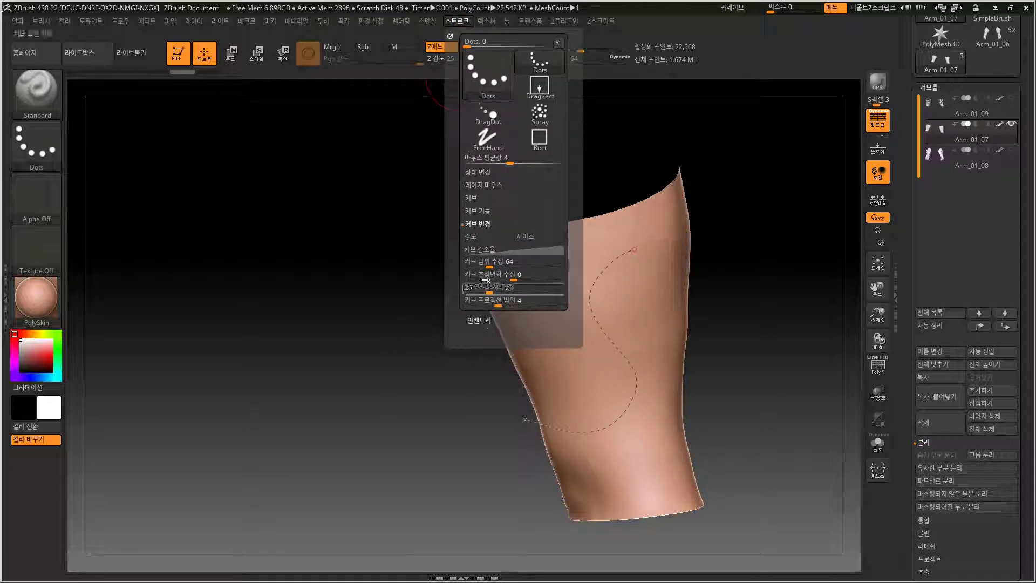
pyautogui.click(477, 211)
pyautogui.click(480, 223)
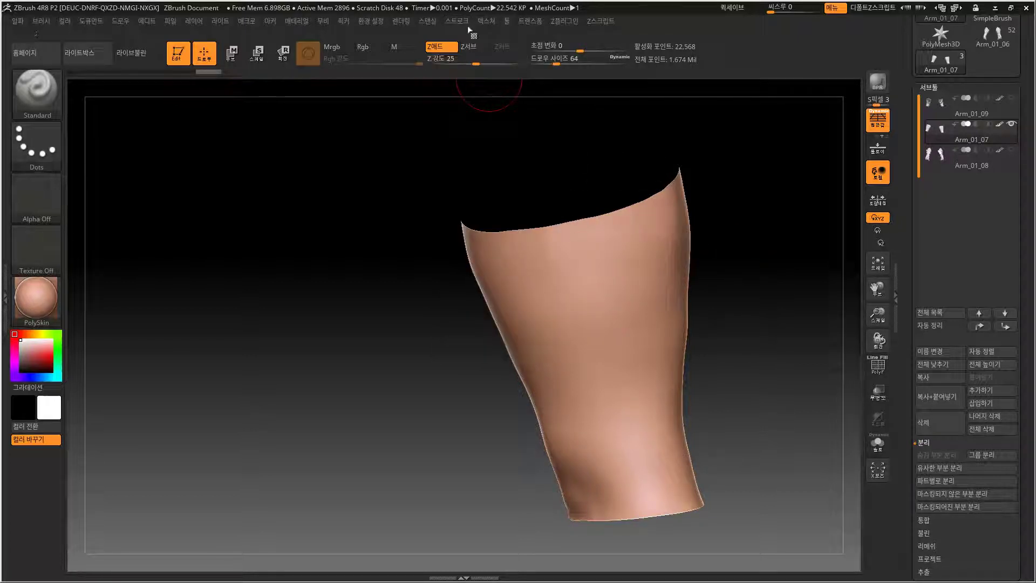
# Generate curves along the open edges of both sleeves with Frame Mesh, using Border, Polygroups and Creased Edges.
pyautogui.click(463, 22)
pyautogui.click(492, 278)
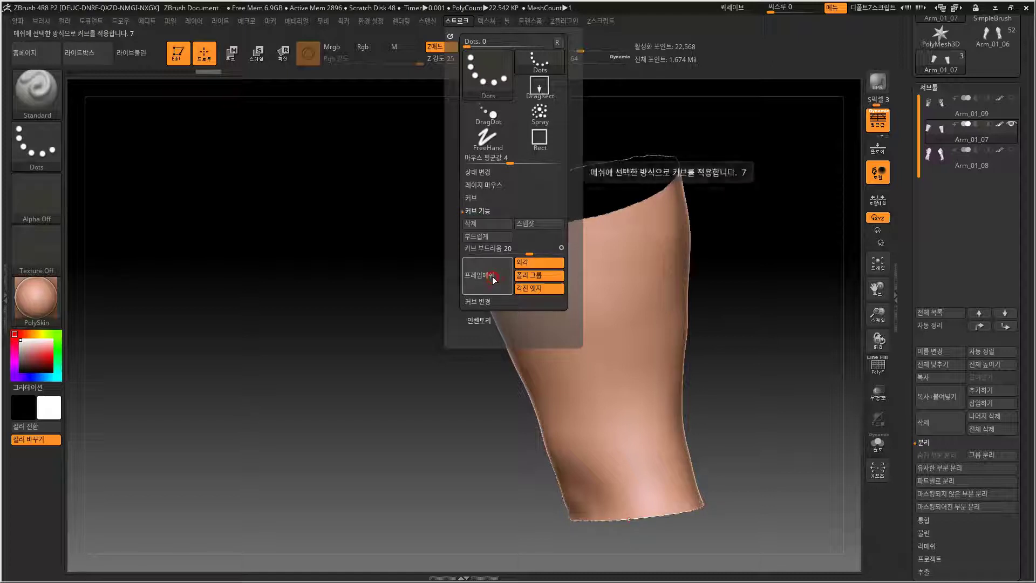
pyautogui.moveTo(328, 347)
pyautogui.keyDown('alt'); pyautogui.mouseDown()
pyautogui.moveTo(382, 243)
pyautogui.moveTo(458, 262)
pyautogui.mouseUp(); pyautogui.keyUp('alt')
pyautogui.moveTo(388, 285)
pyautogui.mouseDown()
pyautogui.moveTo(427, 289)
pyautogui.moveTo(423, 275)
pyautogui.moveTo(413, 291)
pyautogui.mouseUp()
pyautogui.click(286, 280)
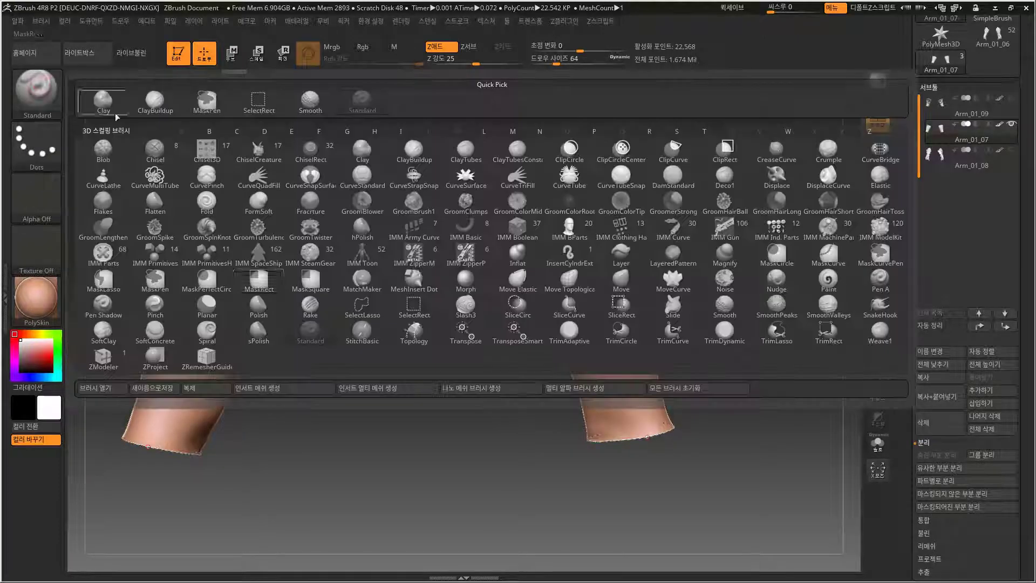
# Load the brush preset sm_IM Mitsuami from the brush folder.
pyautogui.click(40, 85)
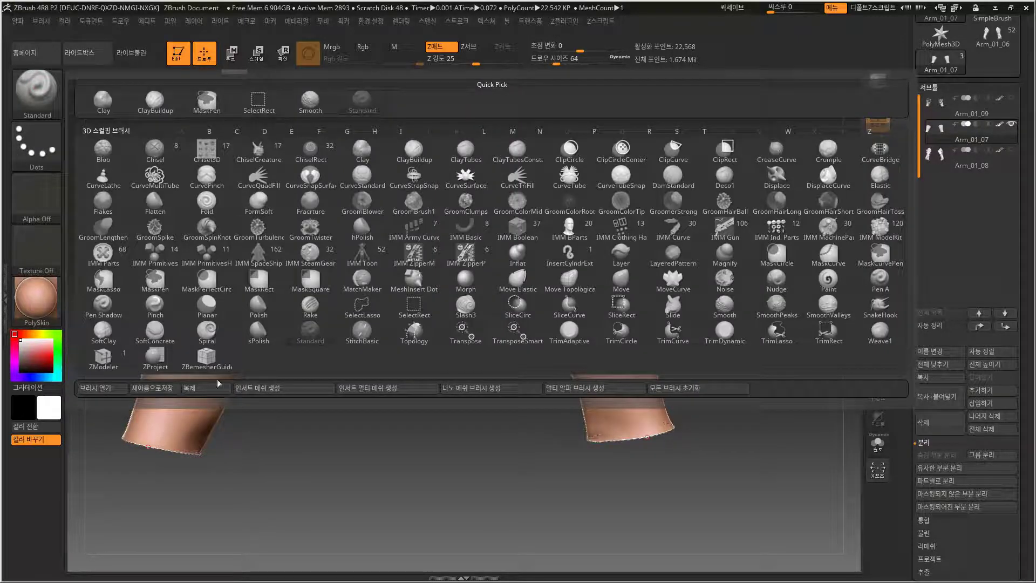
pyautogui.click(118, 388)
pyautogui.click(132, 304)
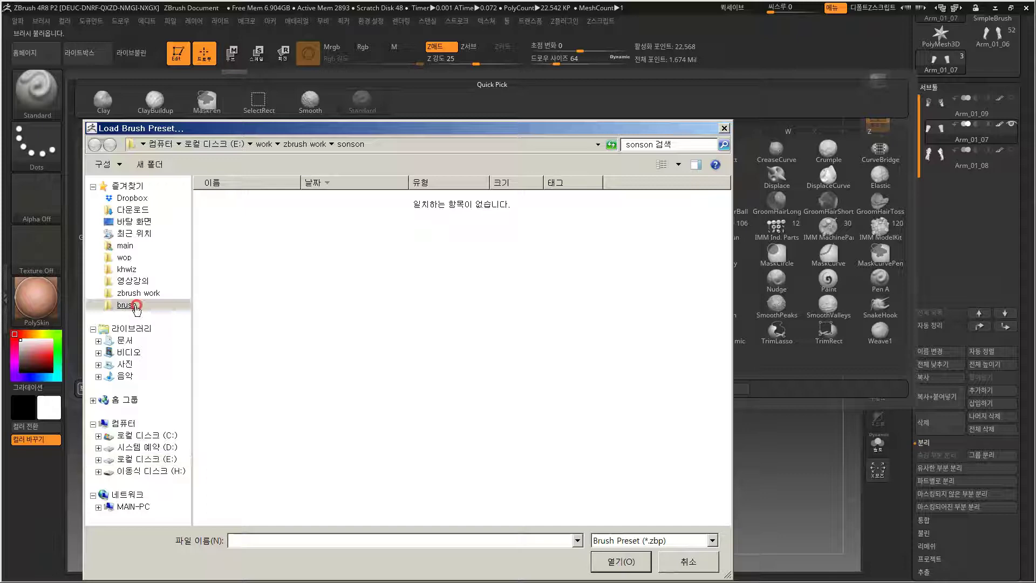
pyautogui.doubleClick(265, 263)
pyautogui.click(248, 202)
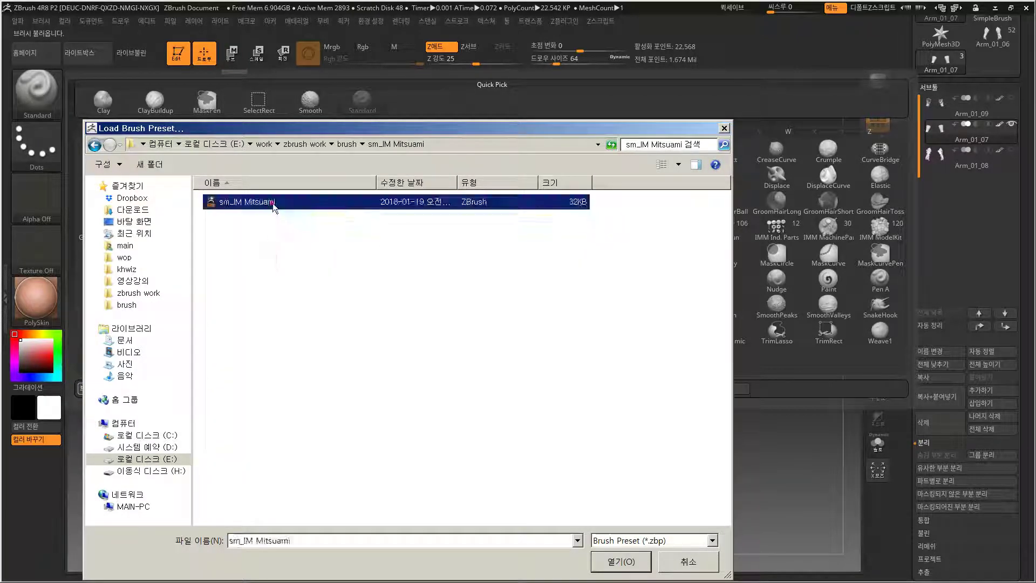
pyautogui.click(623, 565)
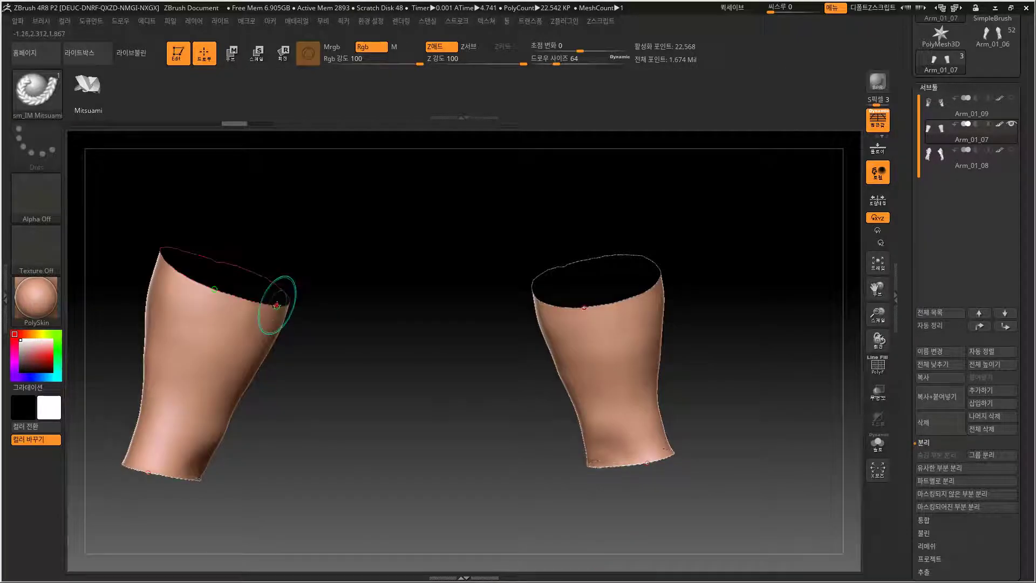
# Apply the sm_IM Mitsuami braid along the framed edge curves of the sleeves, then undo the braids.
pyautogui.click(274, 298)
pyautogui.moveTo(358, 376); pyautogui.dragTo(502, 387)
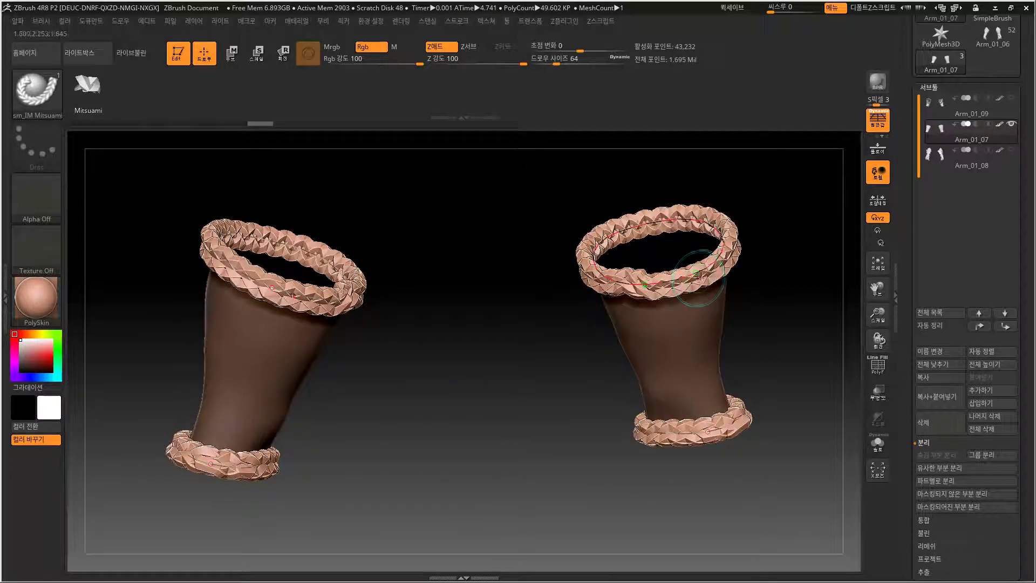
pyautogui.keyDown('alt'); pyautogui.moveTo(585, 348); pyautogui.dragTo(502, 377); pyautogui.keyUp('alt')
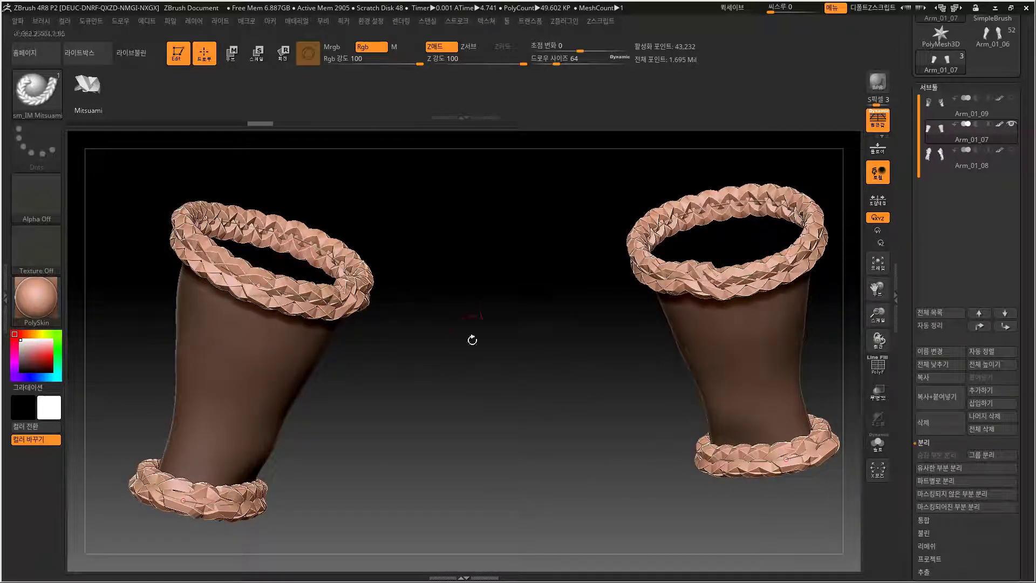
pyautogui.hotkey('ctrl', 'z')
# Hide one of the two forearm sleeves so that only the other remains displayed.
pyautogui.moveTo(556, 373)
pyautogui.mouseDown()
pyautogui.moveTo(545, 421)
pyautogui.moveTo(462, 492)
pyautogui.moveTo(517, 485)
pyautogui.mouseUp()
pyautogui.keyDown('ctrl'); pyautogui.keyDown('shift'); pyautogui.moveTo(825, 208); pyautogui.dragTo(573, 563); pyautogui.keyUp('shift'); pyautogui.keyUp('ctrl')
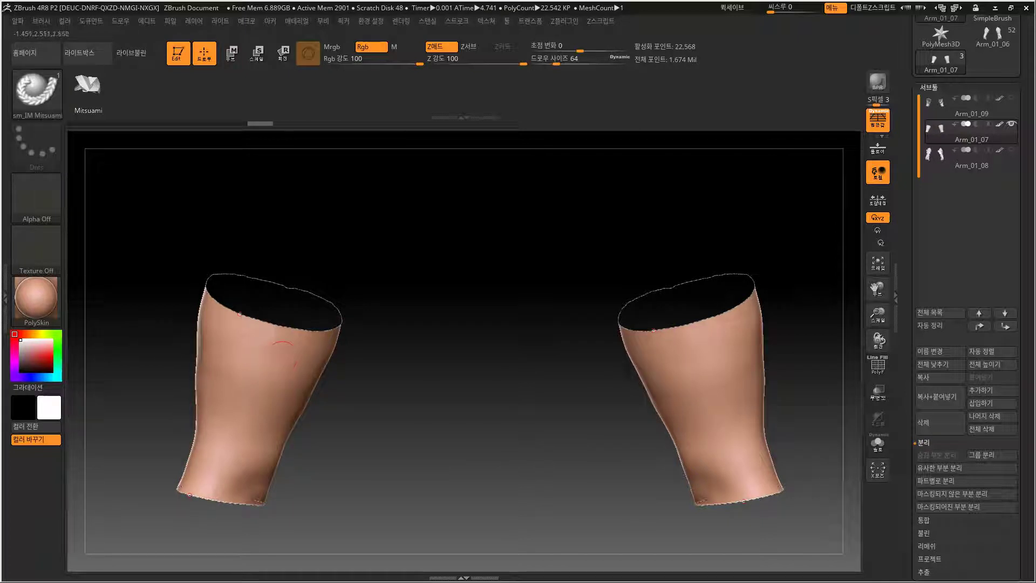
pyautogui.moveTo(578, 370); pyautogui.dragTo(551, 389)
pyautogui.keyDown('ctrl'); pyautogui.keyDown('shift'); pyautogui.moveTo(797, 173); pyautogui.dragTo(490, 554); pyautogui.keyUp('shift'); pyautogui.keyUp('ctrl')
# Delete the hidden sleeve's geometry with Del Hidden so that the mesh contains only the displayed forearm sleeve.
pyautogui.scroll(-5, 934, 507)
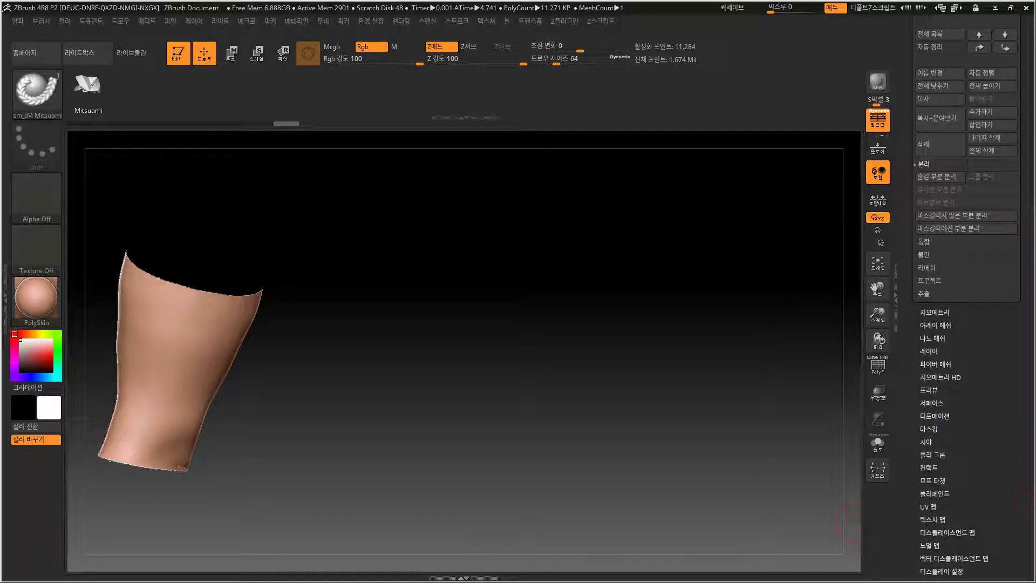
pyautogui.moveTo(1002, 363); pyautogui.dragTo(1003, 382)
pyautogui.keyDown('alt'); pyautogui.moveTo(453, 373); pyautogui.dragTo(653, 409); pyautogui.keyUp('alt')
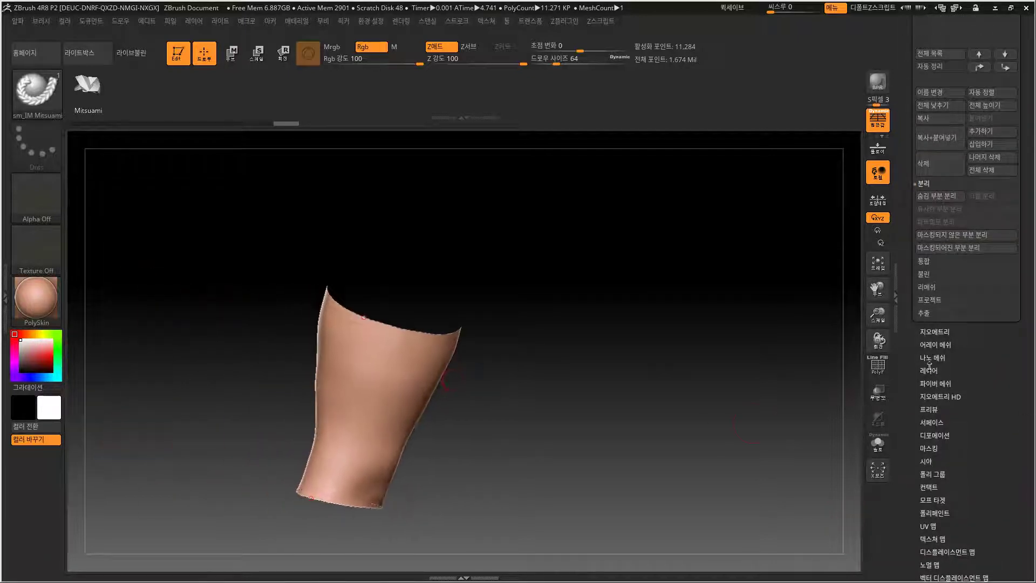
pyautogui.click(940, 331)
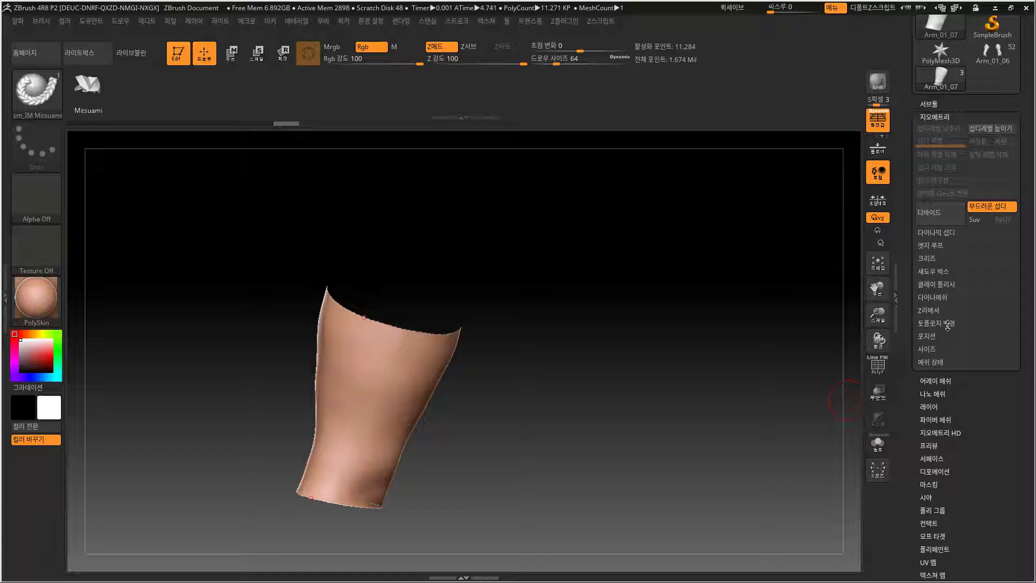
pyautogui.click(948, 323)
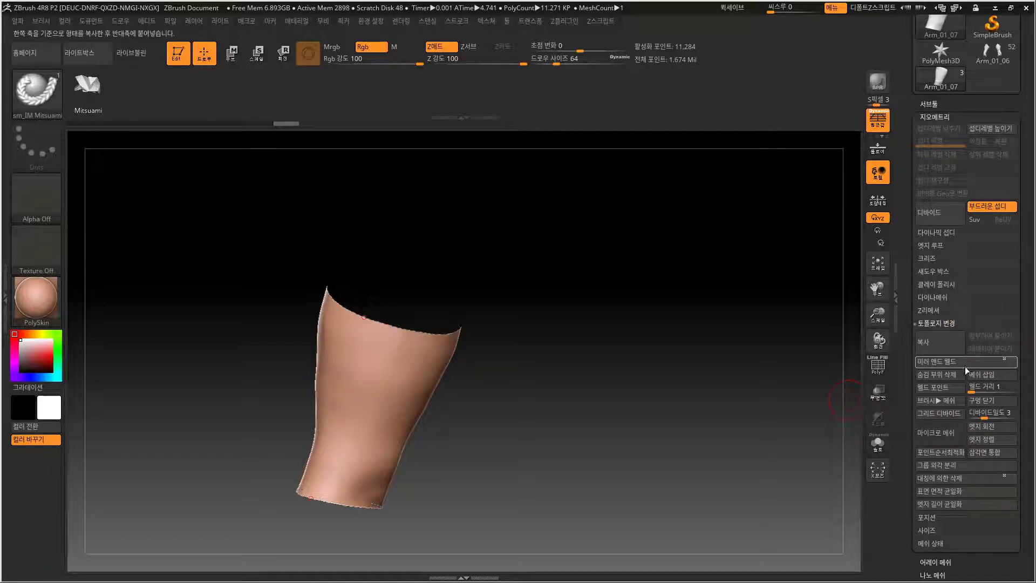
pyautogui.click(950, 375)
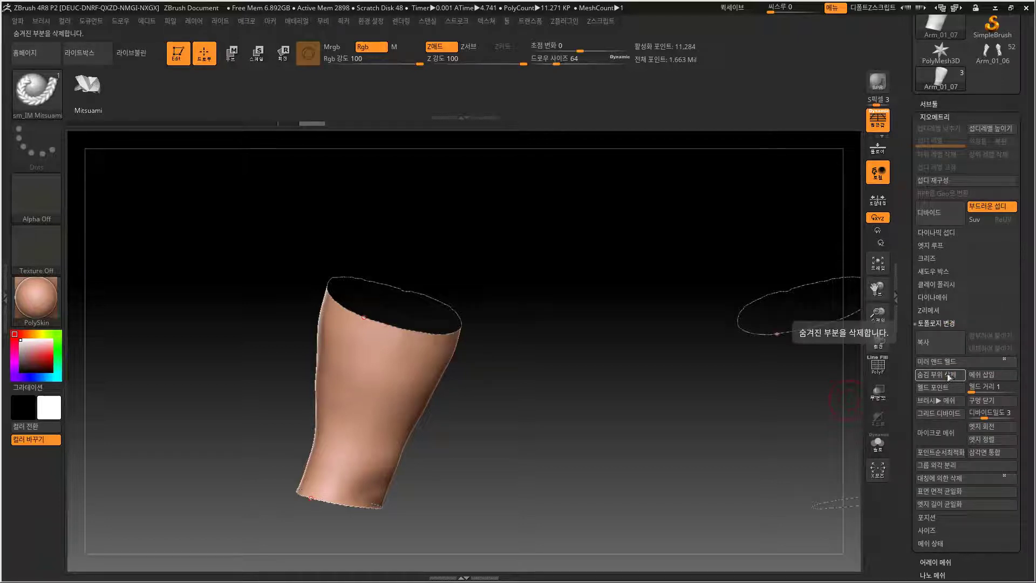
pyautogui.keyDown('alt'); pyautogui.moveTo(703, 354); pyautogui.dragTo(625, 348); pyautogui.keyUp('alt')
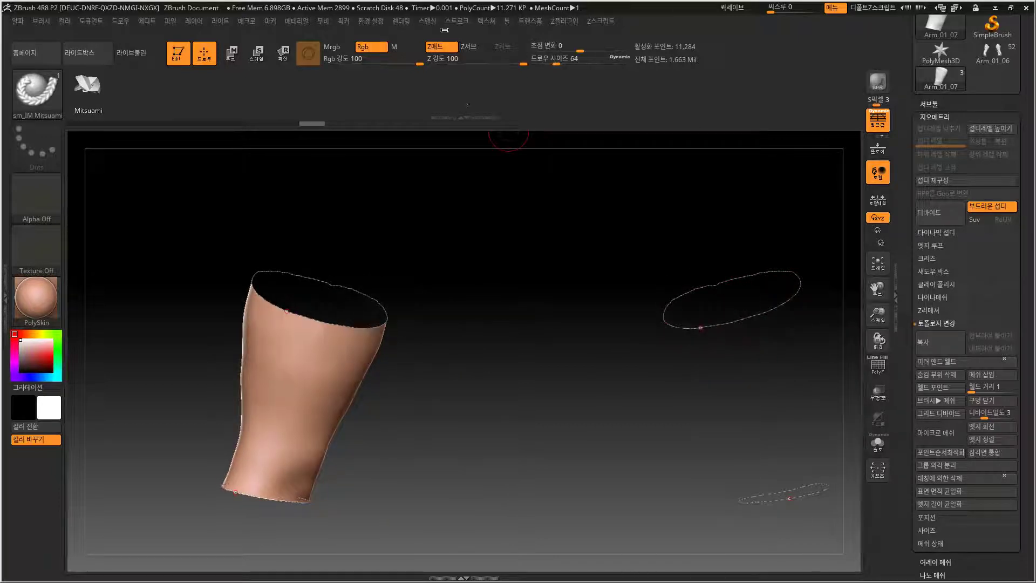
# Delete the existing curves and regenerate them along the sleeve's open edges with Frame Mesh, using Border, Polygroups and Creased Edges.
pyautogui.click(457, 20)
pyautogui.click(490, 228)
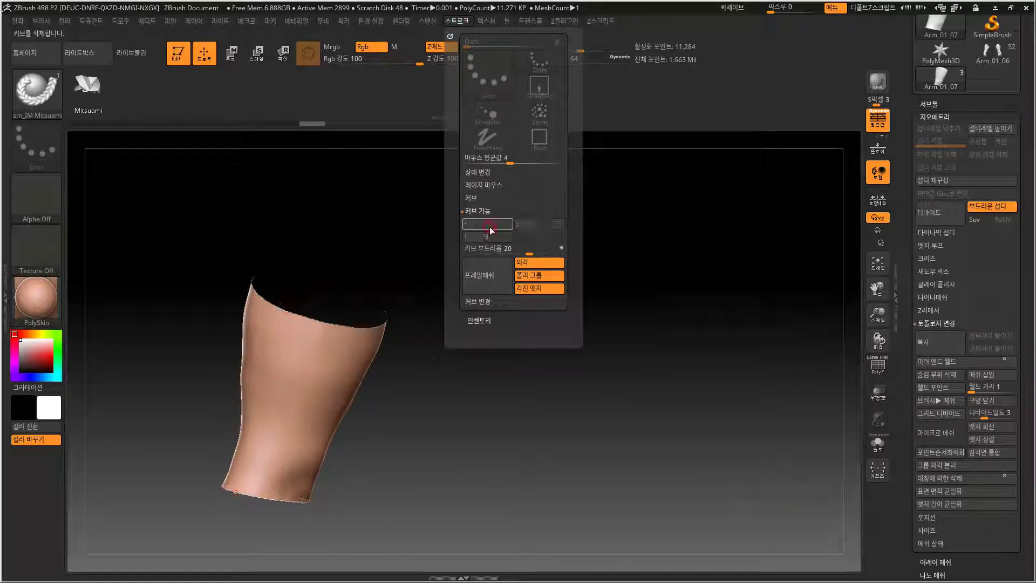
pyautogui.click(486, 273)
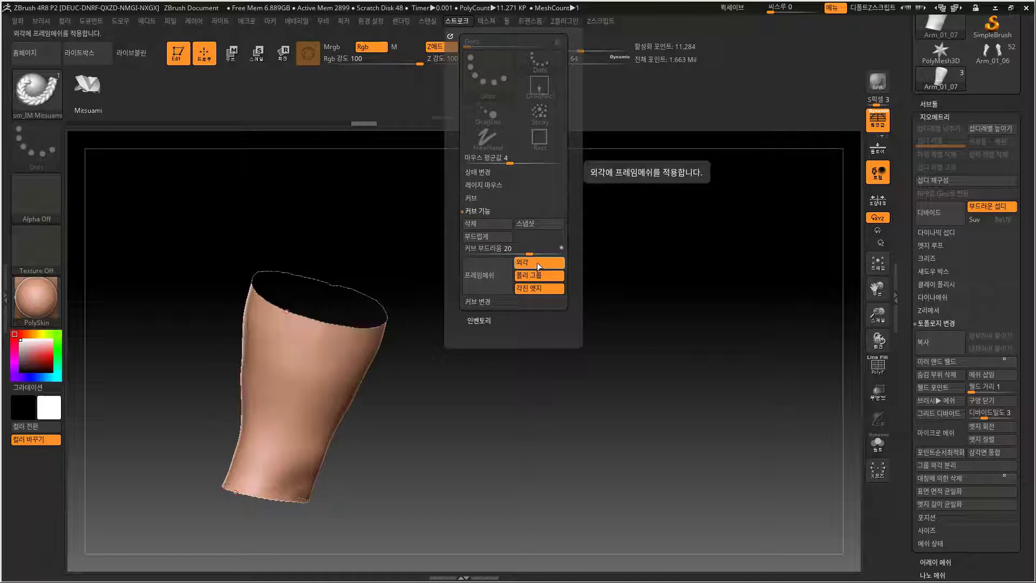
pyautogui.click(452, 21)
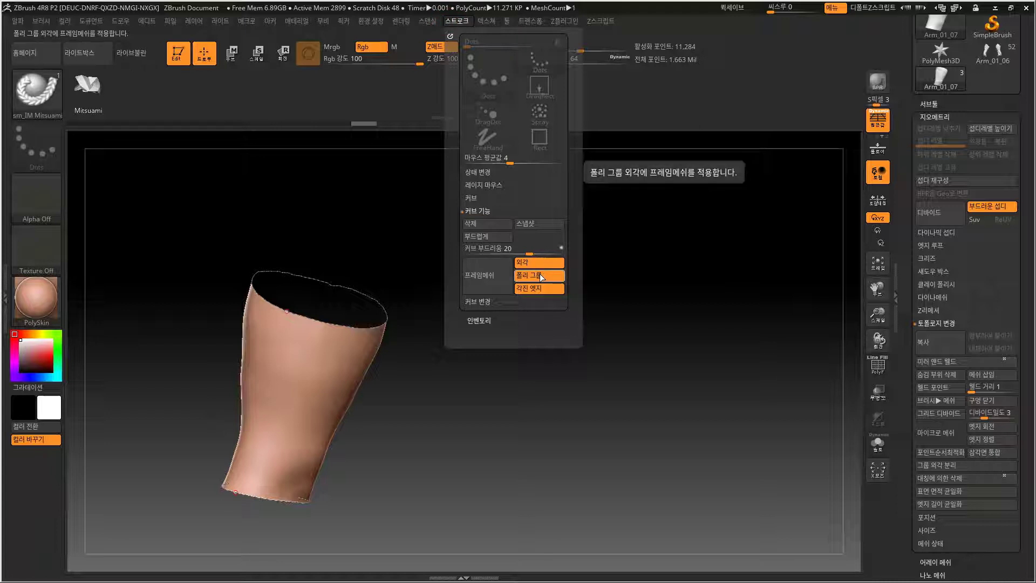
# Isolate the lower part of the sleeve, assign it its own polygroup, and show the whole sleeve with PolyFrame on.
pyautogui.moveTo(458, 377)
pyautogui.keyDown('alt'); pyautogui.mouseDown()
pyautogui.moveTo(558, 343)
pyautogui.moveTo(567, 329)
pyautogui.mouseUp(); pyautogui.keyUp('alt')
pyautogui.moveTo(559, 357)
pyautogui.keyDown('ctrl'); pyautogui.keyDown('shift'); pyautogui.mouseDown()
pyautogui.moveTo(483, 412)
pyautogui.moveTo(292, 508)
pyautogui.mouseUp(); pyautogui.keyUp('shift'); pyautogui.keyUp('ctrl')
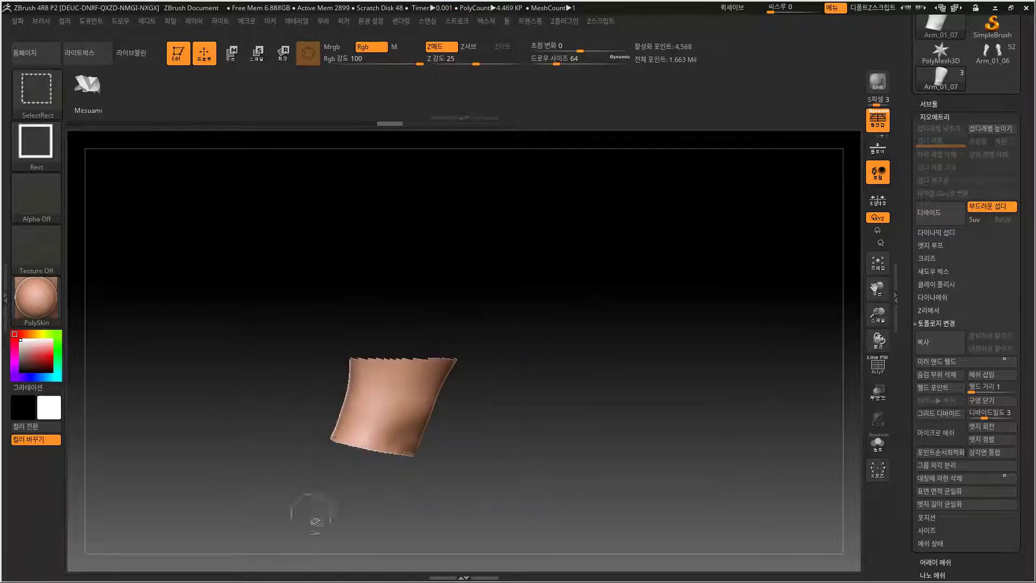
pyautogui.moveTo(1027, 483); pyautogui.dragTo(962, 258)
pyautogui.click(942, 234)
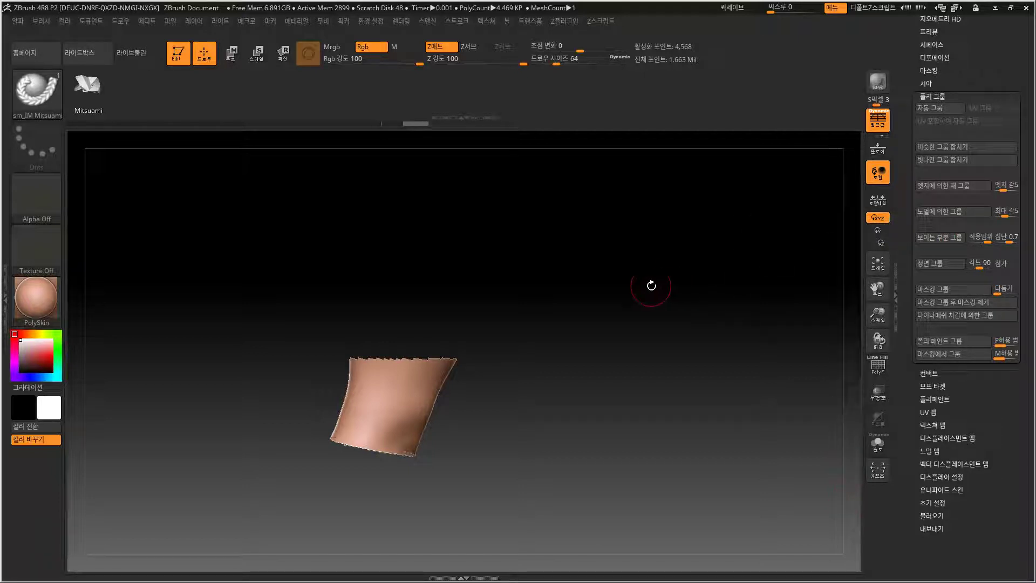
pyautogui.keyDown('ctrl'); pyautogui.keyDown('shift'); pyautogui.moveTo(617, 294); pyautogui.dragTo(628, 310); pyautogui.keyUp('shift'); pyautogui.keyUp('ctrl')
pyautogui.keyDown('ctrl'); pyautogui.keyDown('shift'); pyautogui.click(628, 311); pyautogui.keyUp('shift'); pyautogui.keyUp('ctrl')
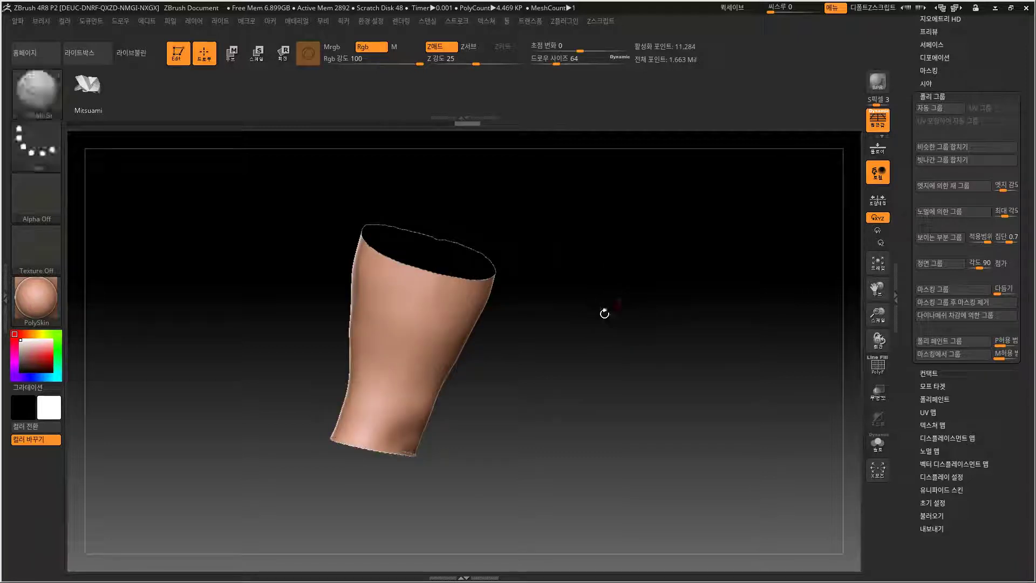
pyautogui.hotkey('shift', 'f')
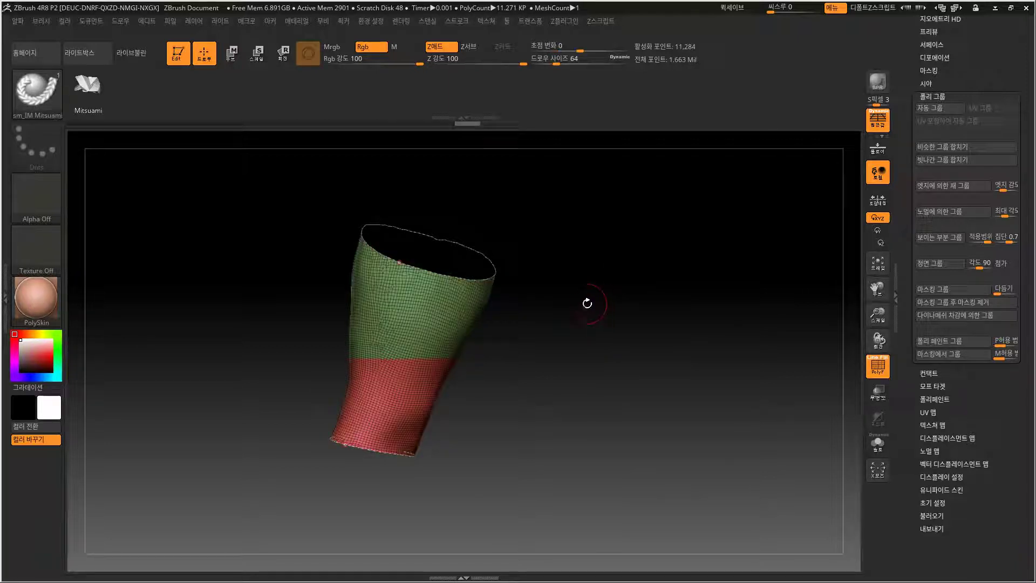
# Generate Frame Mesh curves along the sleeve's open edges and the border between its two polygroups.
pyautogui.click(467, 25)
pyautogui.click(477, 281)
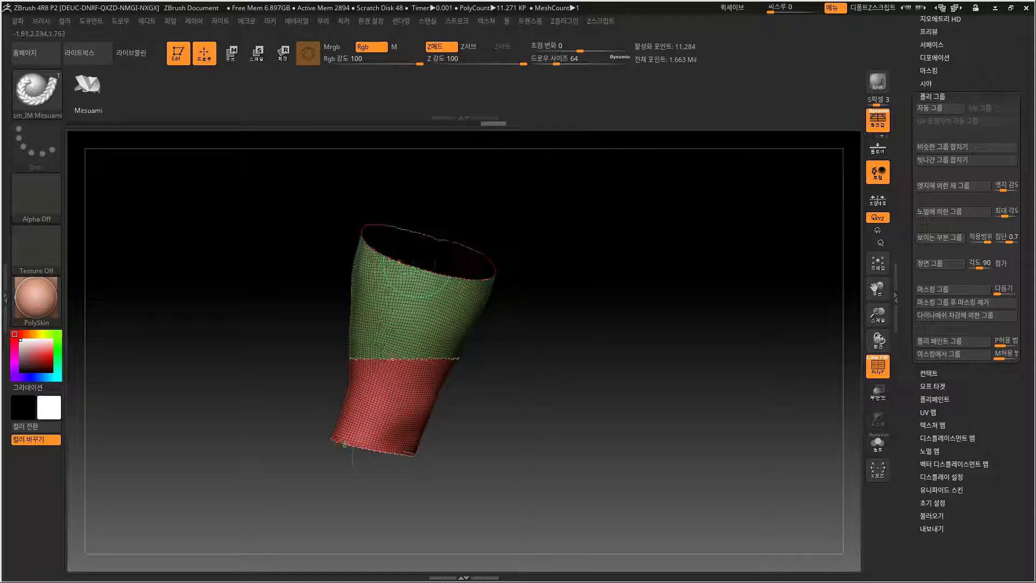
pyautogui.keyDown('alt'); pyautogui.moveTo(563, 359); pyautogui.dragTo(575, 339); pyautogui.keyUp('alt')
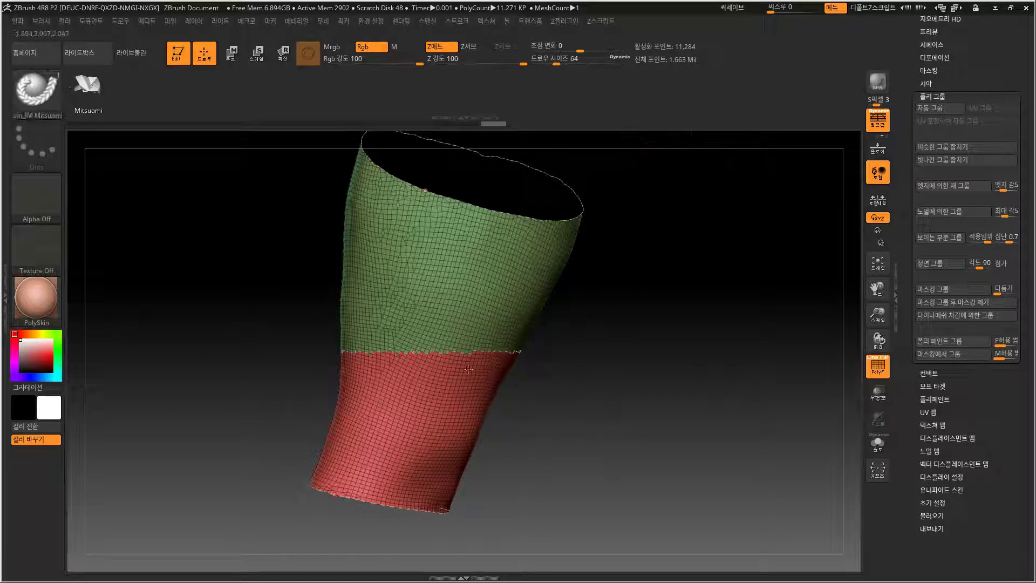
# Look through the selection and clipping brushes for the CreaseCurve brush.
pyautogui.click(38, 95)
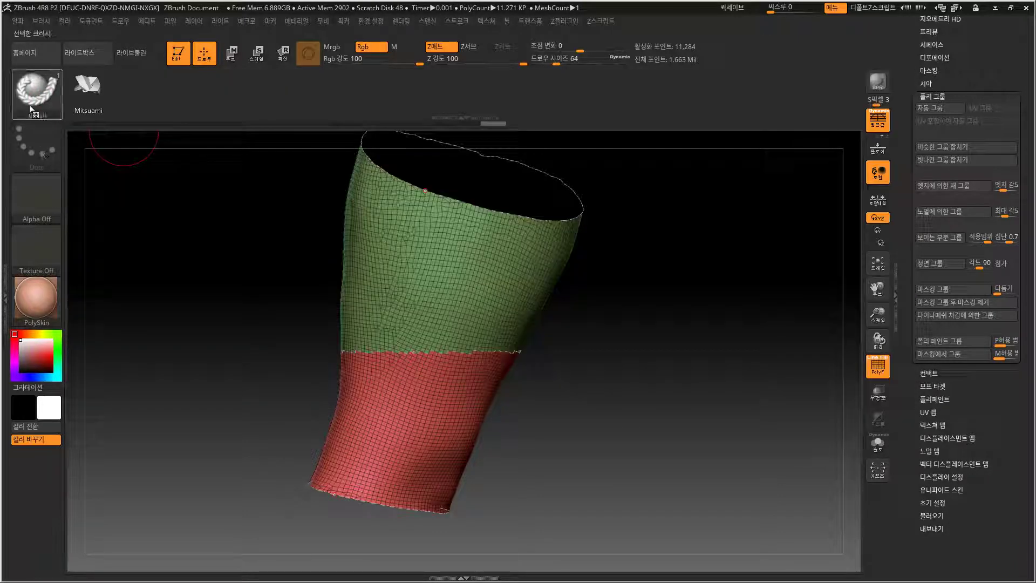
pyautogui.hotkey('ctrl', 'shift')
pyautogui.keyDown('ctrl'); pyautogui.keyDown('shift'); pyautogui.click(38, 91); pyautogui.keyUp('shift'); pyautogui.keyUp('ctrl')
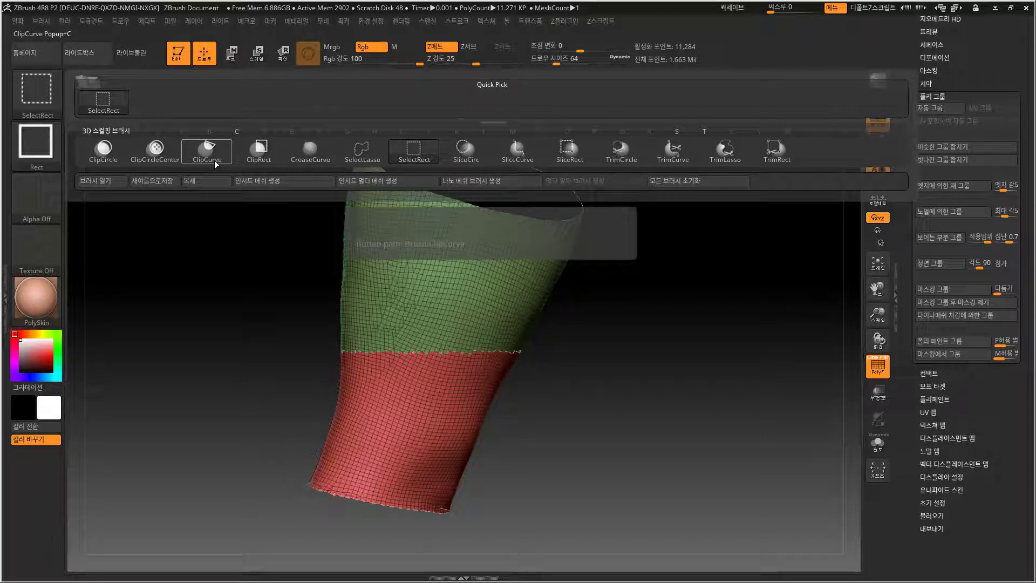
pyautogui.keyDown('ctrl'); pyautogui.keyDown('shift'); pyautogui.click(301, 160); pyautogui.keyUp('shift'); pyautogui.keyUp('ctrl')
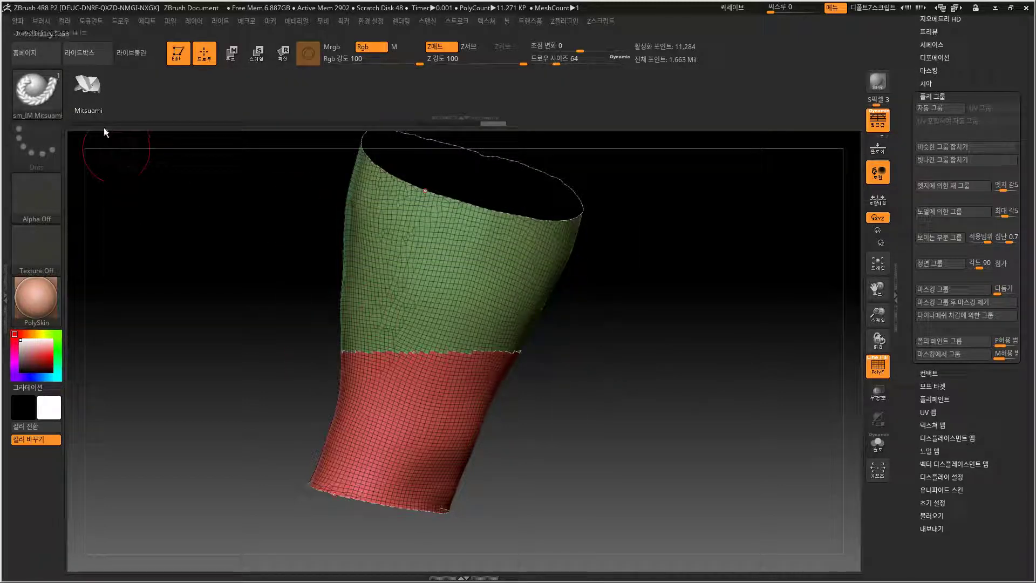
# Apply the Mitsuami braid to all three framed curves, and undo back to the sleeve with a single polygroup.
pyautogui.click(458, 354)
pyautogui.keyDown('alt'); pyautogui.moveTo(604, 393); pyautogui.dragTo(613, 348); pyautogui.keyUp('alt')
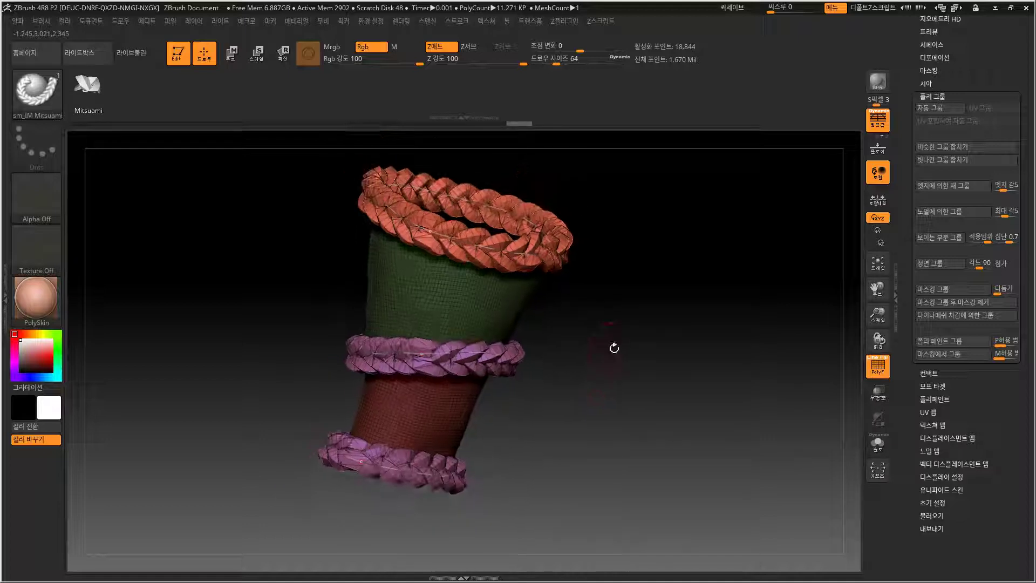
pyautogui.hotkey('ctrl', 'z')
pyautogui.hotkey('ctrl', 'z')
pyautogui.hotkey('ctrl', 'z')
pyautogui.hotkey('ctrl', 'z')
pyautogui.hotkey('ctrl', 'z')
pyautogui.hotkey('ctrl', 'z')
pyautogui.moveTo(610, 335); pyautogui.dragTo(631, 341)
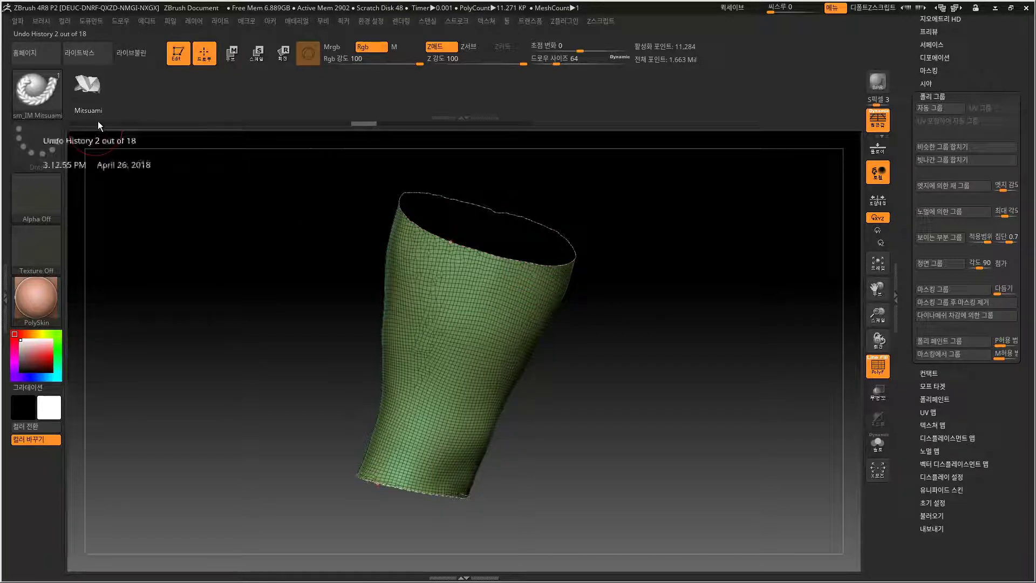
# Apply the Mitsuami braid to the sleeve's two edge curves at several draw sizes, ending with 33, and turn PolyFrame off.
pyautogui.click(529, 270)
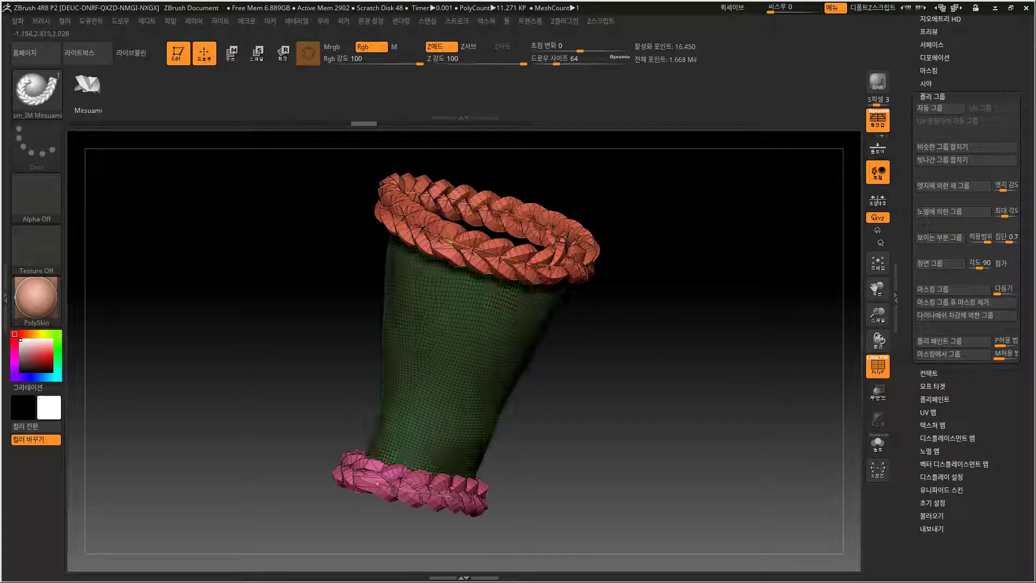
pyautogui.click(566, 61)
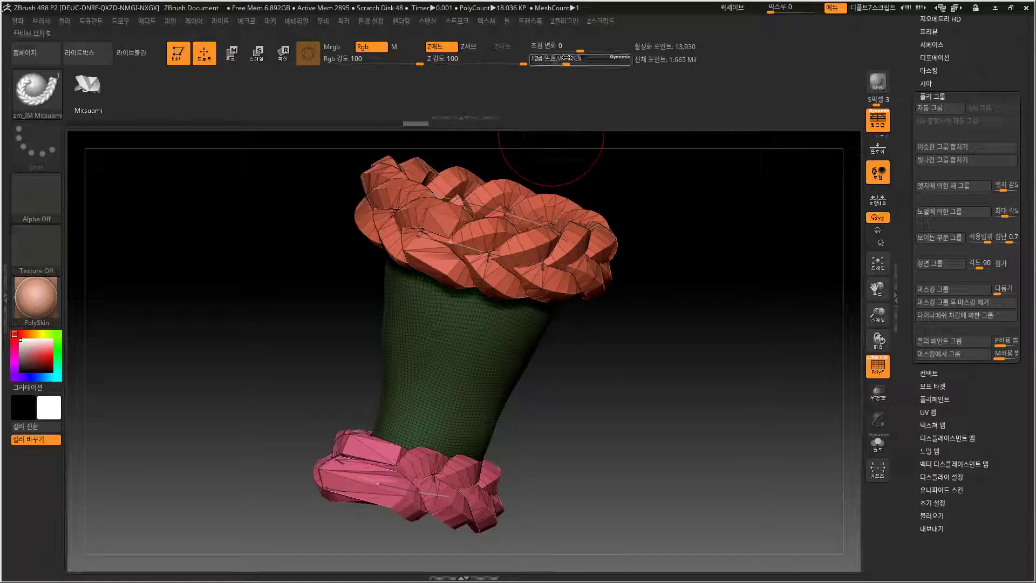
pyautogui.click(503, 256)
pyautogui.keyDown('alt'); pyautogui.moveTo(620, 317); pyautogui.dragTo(600, 338); pyautogui.keyUp('alt')
pyautogui.hotkey('shift', 'f')
pyautogui.moveTo(617, 288)
pyautogui.keyDown('alt'); pyautogui.mouseDown()
pyautogui.moveTo(624, 308)
pyautogui.moveTo(632, 296)
pyautogui.mouseUp(); pyautogui.keyUp('alt')
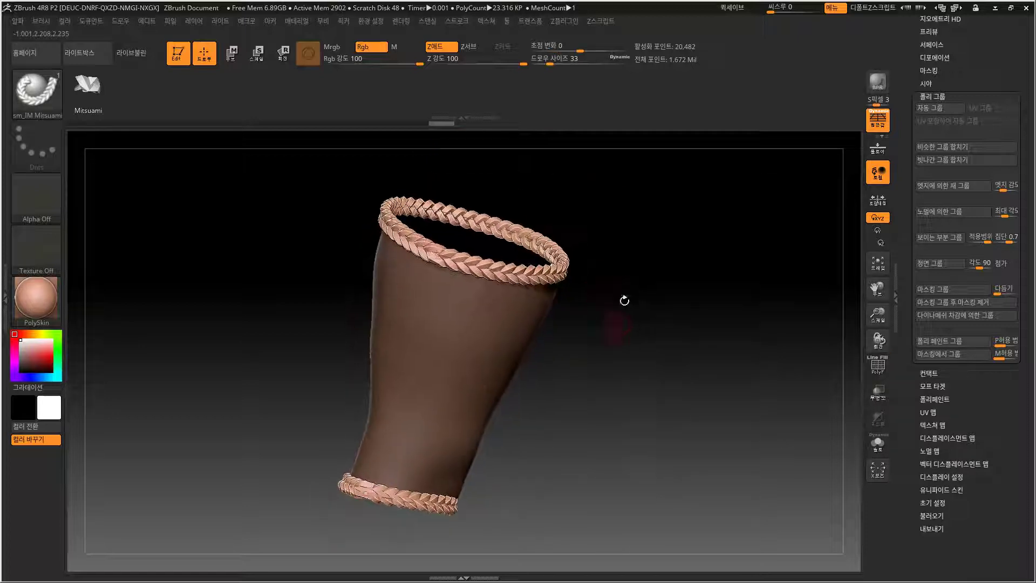
pyautogui.moveTo(738, 370)
pyautogui.keyDown('alt'); pyautogui.mouseDown()
pyautogui.moveTo(608, 347)
pyautogui.moveTo(624, 349)
pyautogui.mouseUp(); pyautogui.keyUp('alt')
# Reapply the edge braids with a larger draw size, and again with the draw size at 49.
pyautogui.moveTo(550, 63); pyautogui.dragTo(560, 63)
pyautogui.click(527, 280)
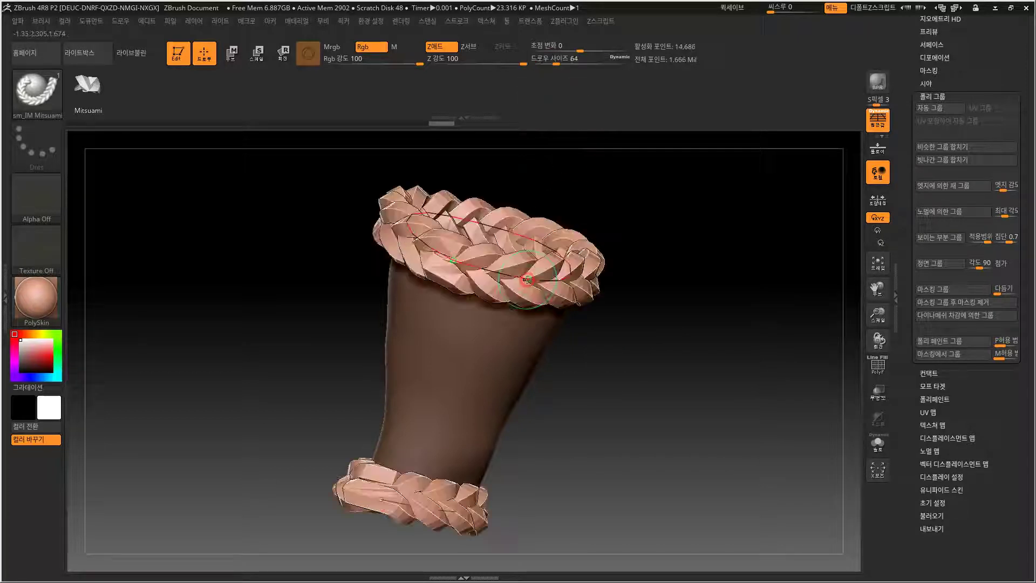
pyautogui.moveTo(561, 64); pyautogui.dragTo(556, 63)
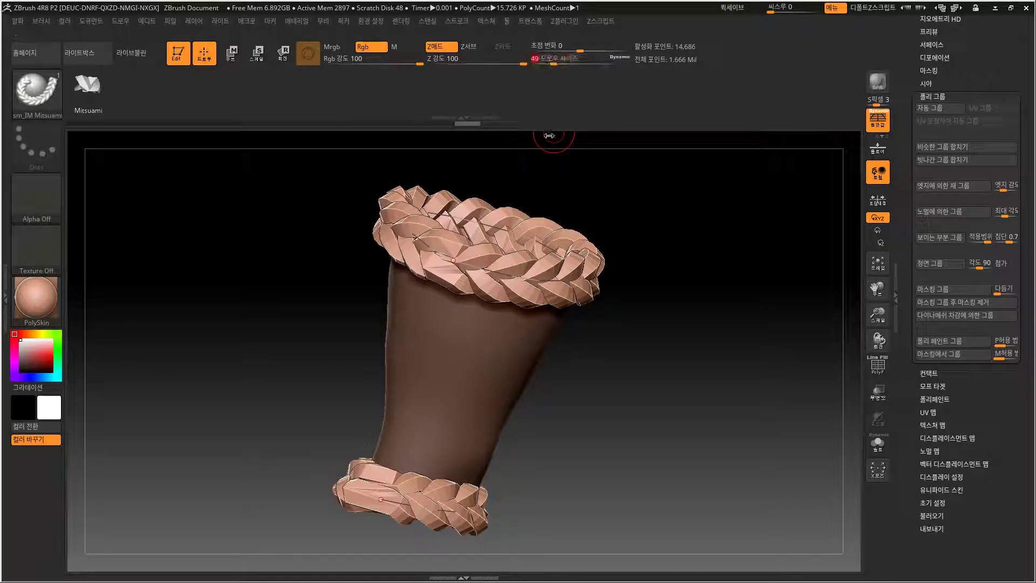
pyautogui.click(544, 281)
pyautogui.moveTo(649, 344); pyautogui.dragTo(588, 336)
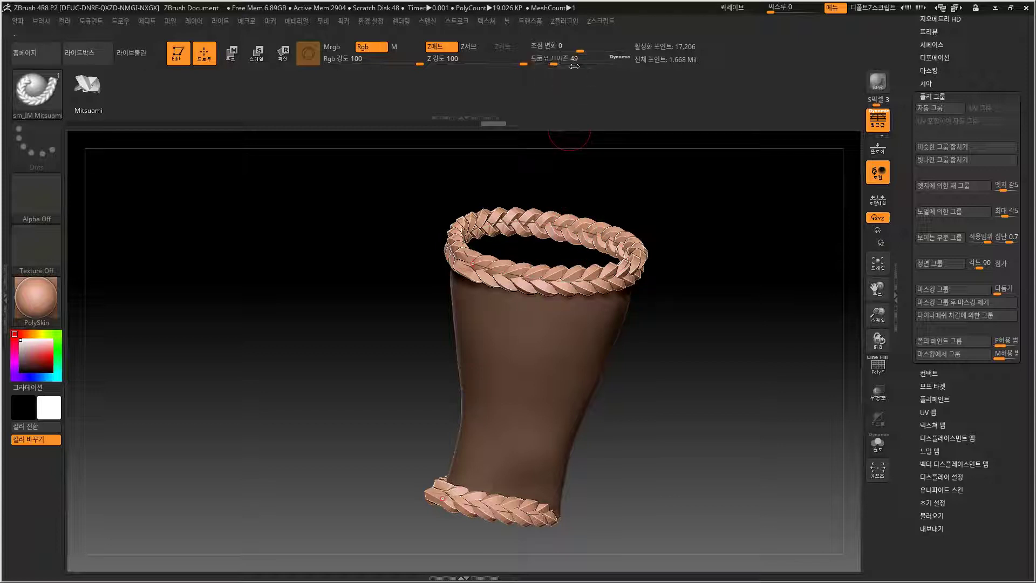
# Thicken the edge braids by reapplying them with larger draw sizes, finishing at 68.
pyautogui.moveTo(669, 234); pyautogui.dragTo(576, 152)
pyautogui.click(556, 63)
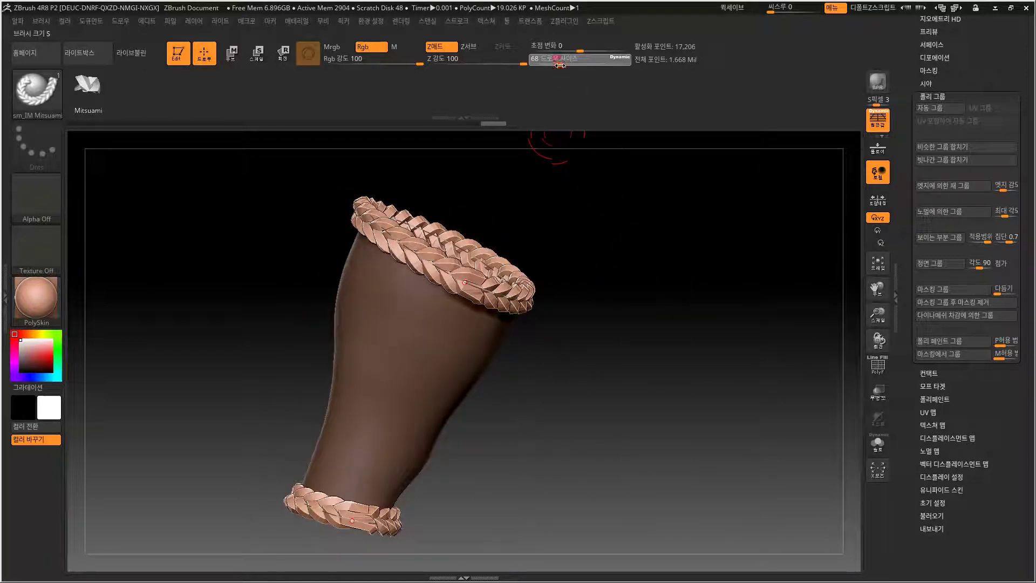
pyautogui.click(478, 286)
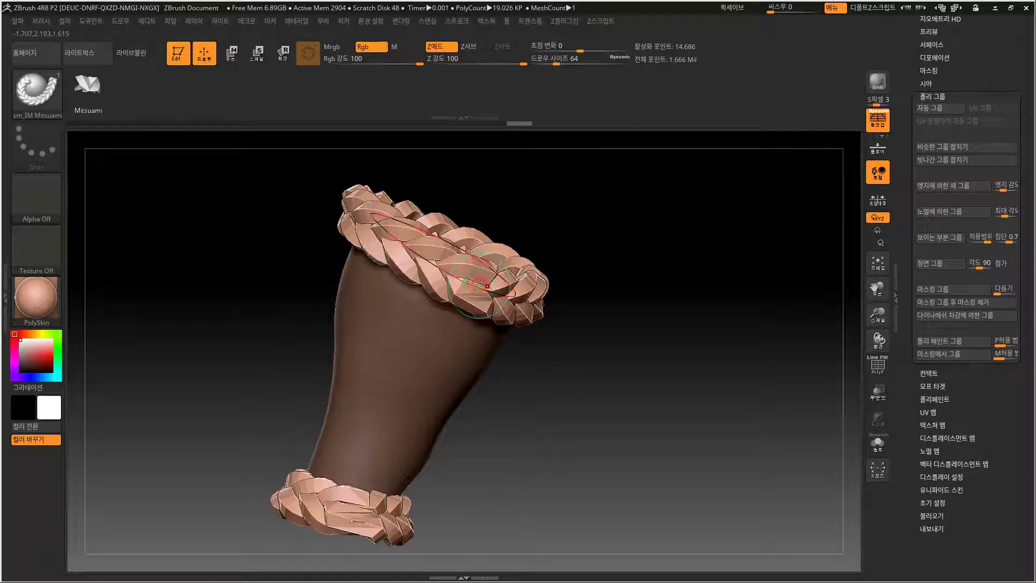
pyautogui.moveTo(563, 64); pyautogui.dragTo(560, 63)
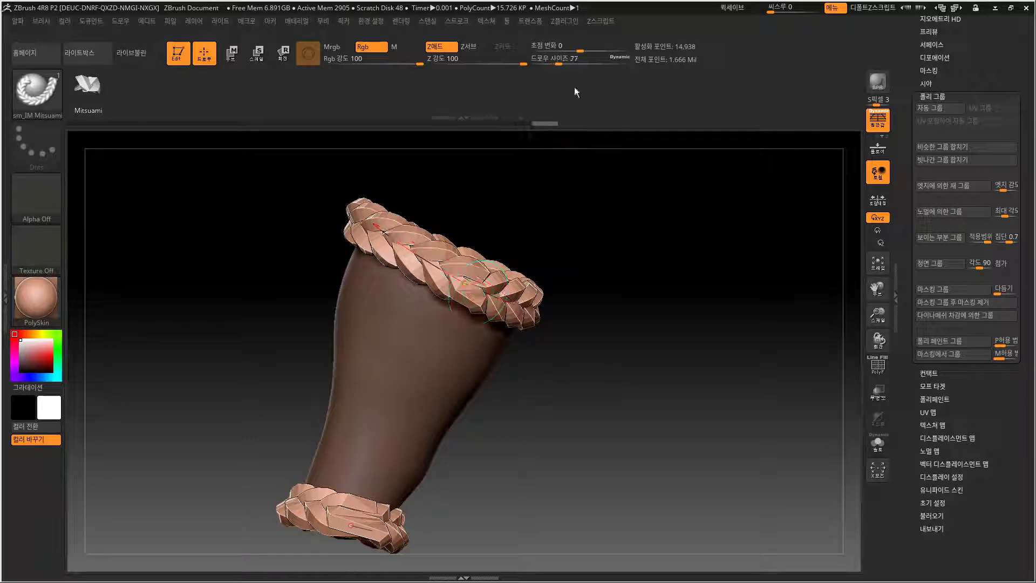
pyautogui.moveTo(559, 60); pyautogui.dragTo(557, 59)
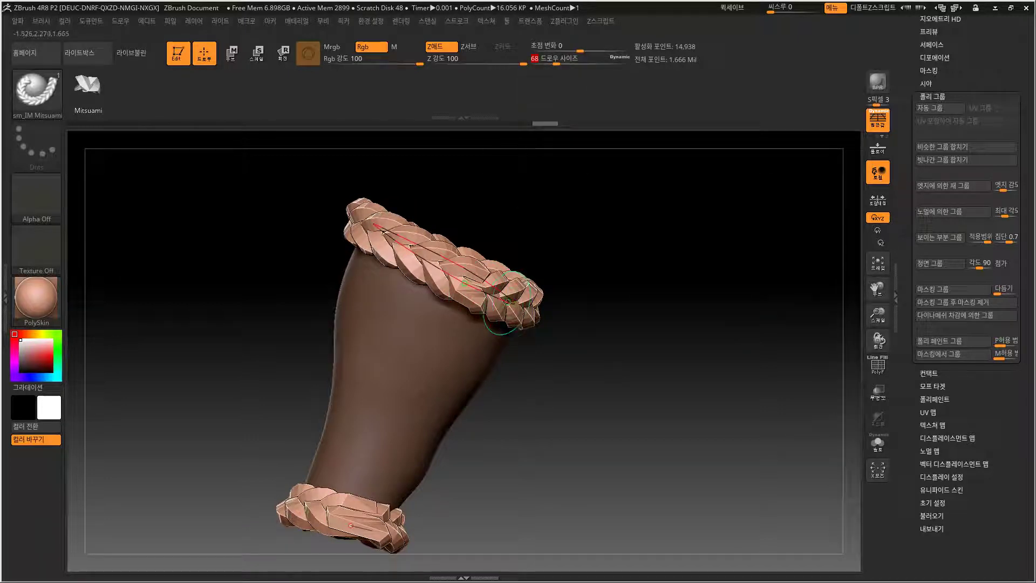
pyautogui.moveTo(555, 386)
pyautogui.mouseDown()
pyautogui.moveTo(567, 425)
pyautogui.moveTo(587, 396)
pyautogui.moveTo(617, 434)
pyautogui.moveTo(602, 414)
pyautogui.moveTo(640, 389)
pyautogui.mouseUp()
# Display the polygroups with PolyFrame, isolate the sleeve body's group, and show all parts again.
pyautogui.hotkey('shift', 'f')
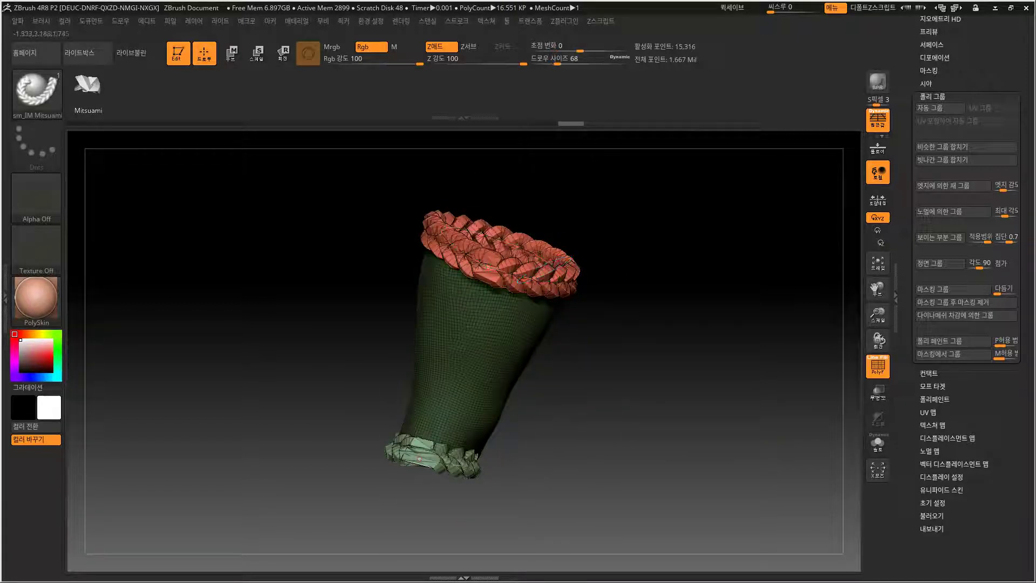
pyautogui.keyDown('ctrl'); pyautogui.keyDown('shift'); pyautogui.click(475, 393); pyautogui.keyUp('shift'); pyautogui.keyUp('ctrl')
pyautogui.keyDown('ctrl'); pyautogui.keyDown('shift'); pyautogui.click(606, 405); pyautogui.keyUp('shift'); pyautogui.keyUp('ctrl')
pyautogui.moveTo(605, 405); pyautogui.dragTo(586, 388)
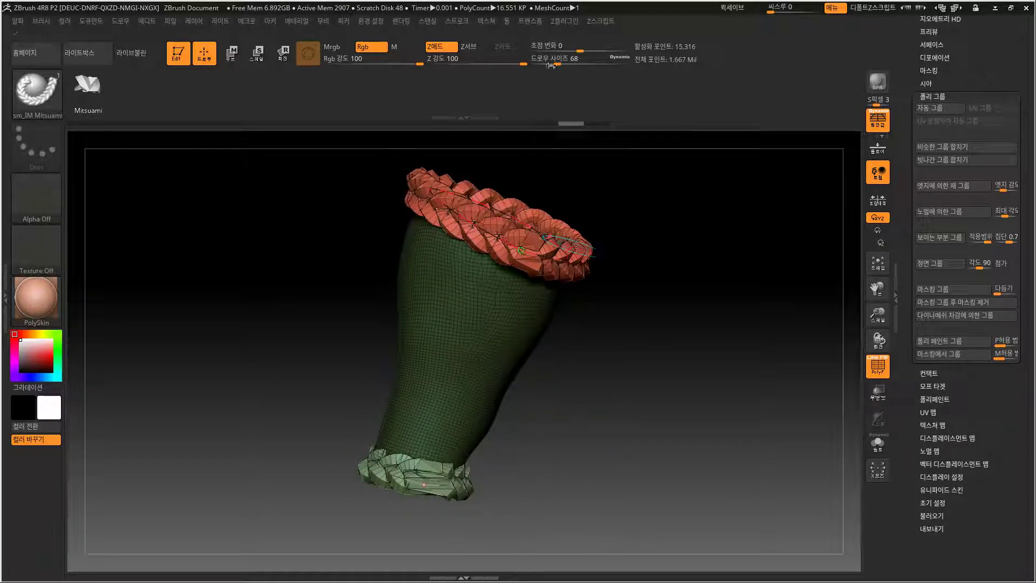
# Set the draw size to 64, reapply the braid from the sleeve's lower edge curve, and undo it.
pyautogui.moveTo(553, 63); pyautogui.dragTo(555, 63)
pyautogui.moveTo(566, 463)
pyautogui.keyDown('alt'); pyautogui.mouseDown()
pyautogui.moveTo(568, 487)
pyautogui.moveTo(594, 438)
pyautogui.mouseUp(); pyautogui.keyUp('alt')
pyautogui.click(414, 452)
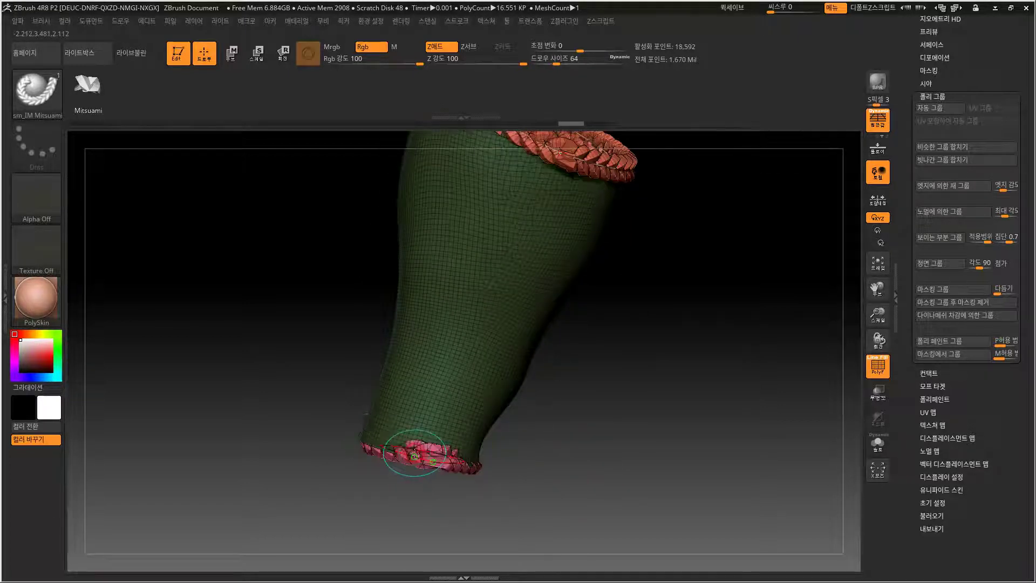
pyautogui.keyDown('alt'); pyautogui.moveTo(604, 443); pyautogui.dragTo(642, 432); pyautogui.keyUp('alt')
pyautogui.hotkey('ctrl', 'z')
# Try to adjust the lower edge braid by reapplying and pulling its curve at several points, undoing each attempt.
pyautogui.moveTo(463, 464)
pyautogui.keyDown('alt'); pyautogui.mouseDown()
pyautogui.moveTo(561, 425)
pyautogui.moveTo(546, 429)
pyautogui.moveTo(534, 480)
pyautogui.mouseUp(); pyautogui.keyUp('alt')
pyautogui.click(429, 425)
pyautogui.moveTo(430, 425); pyautogui.dragTo(448, 426)
pyautogui.hotkey('ctrl', 'z')
pyautogui.click(413, 424)
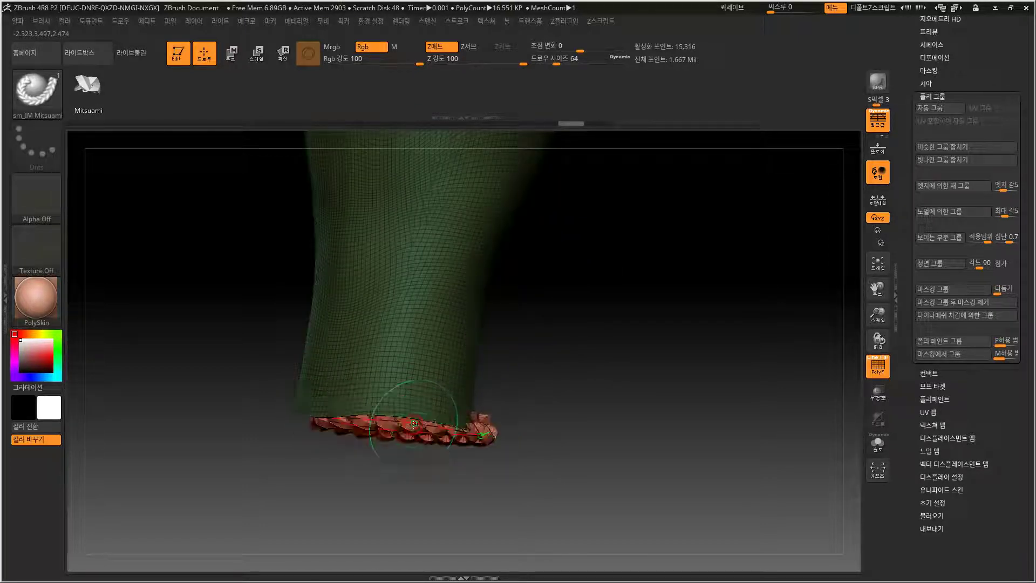
pyautogui.hotkey('ctrl', 'z')
pyautogui.click(451, 428)
pyautogui.moveTo(522, 446); pyautogui.dragTo(560, 367)
pyautogui.hotkey('ctrl', 'z')
# Try rebuilding the sleeve's edge braids from new Frame Mesh curves, and undo back to the bare sleeve.
pyautogui.moveTo(560, 524); pyautogui.dragTo(605, 475)
pyautogui.moveTo(605, 475); pyautogui.dragTo(620, 505)
pyautogui.moveTo(576, 419)
pyautogui.mouseDown()
pyautogui.moveTo(662, 423)
pyautogui.moveTo(674, 369)
pyautogui.mouseUp()
pyautogui.press('ctrl')
pyautogui.click(458, 21)
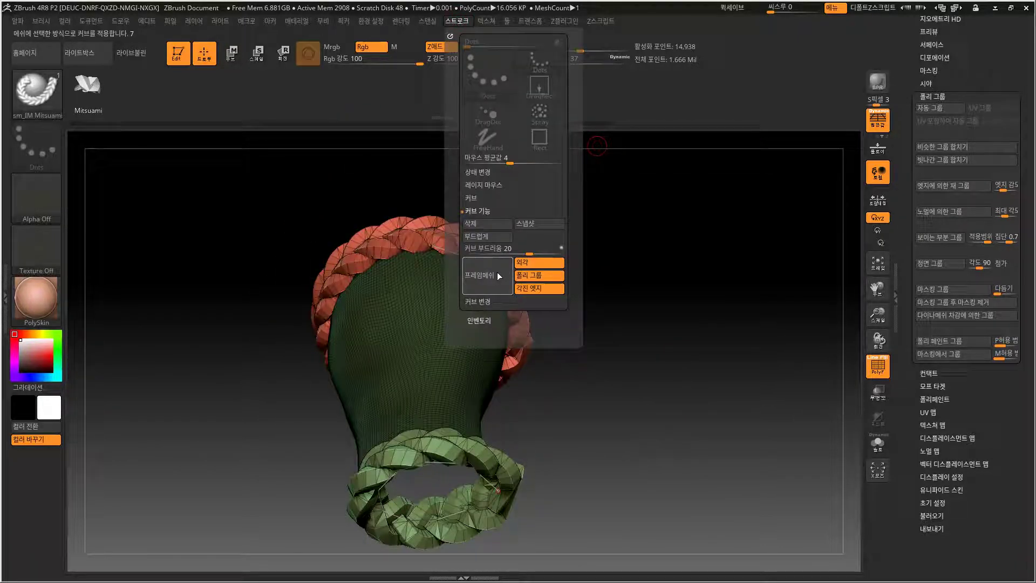
pyautogui.click(497, 239)
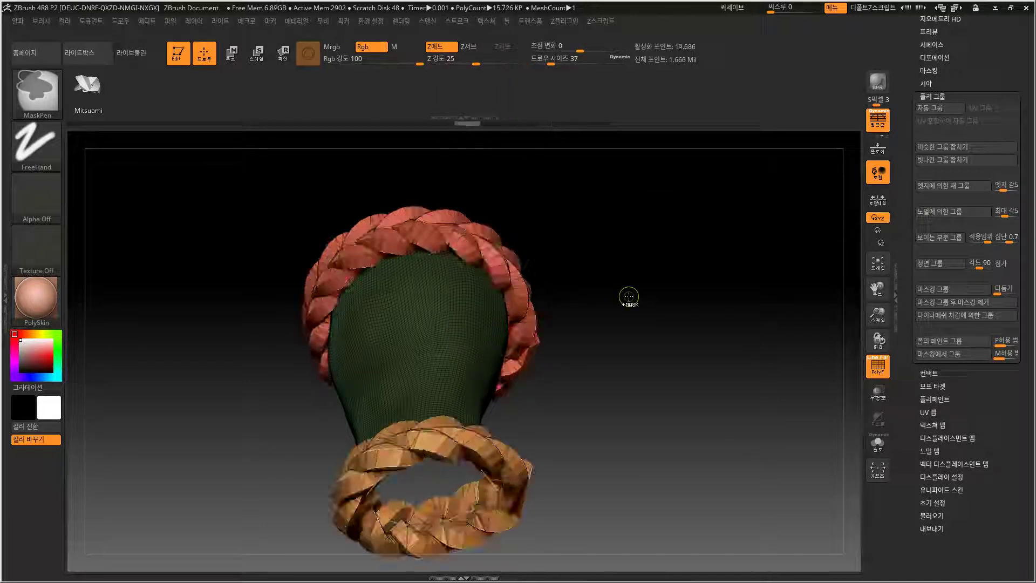
pyautogui.press('ctrl')
pyautogui.hotkey('ctrl', 'z')
pyautogui.hotkey('ctrl', 'z')
pyautogui.hotkey('ctrl', 'z')
pyautogui.hotkey('ctrl', 'z')
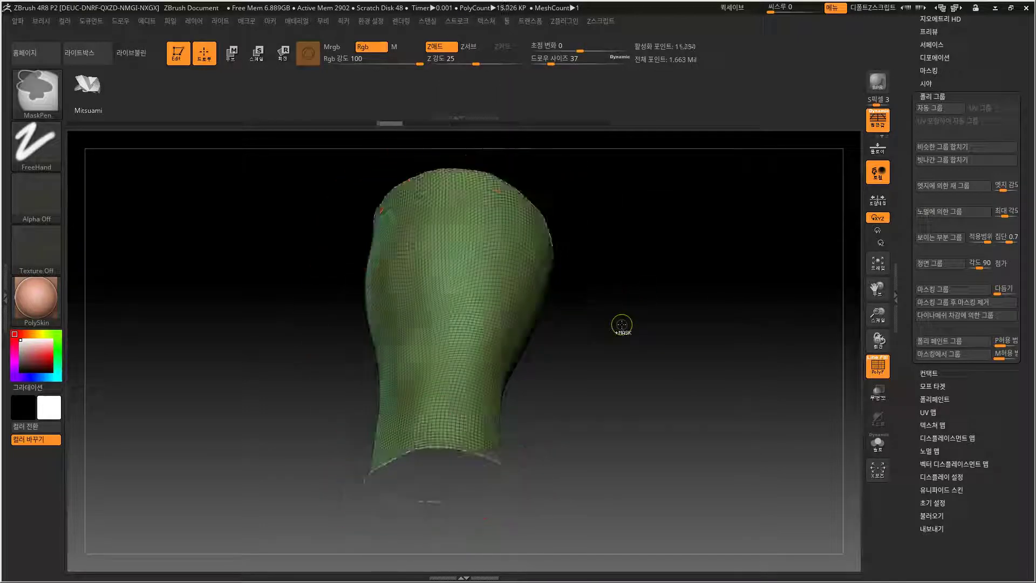
# Generate Mitsuami braids from the sleeve's upper and lower edge curves and set the draw size to 104.
pyautogui.moveTo(620, 325); pyautogui.dragTo(617, 335)
pyautogui.keyDown('alt'); pyautogui.moveTo(594, 216); pyautogui.dragTo(588, 252); pyautogui.keyUp('alt')
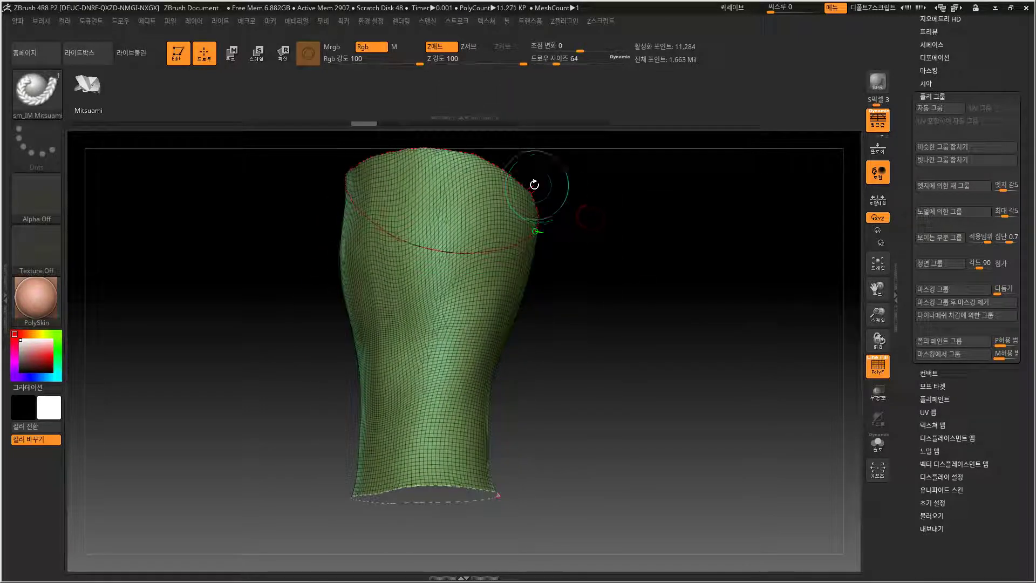
pyautogui.click(529, 193)
pyautogui.moveTo(632, 354)
pyautogui.mouseDown()
pyautogui.moveTo(606, 411)
pyautogui.moveTo(640, 301)
pyautogui.moveTo(613, 359)
pyautogui.moveTo(599, 334)
pyautogui.mouseUp()
pyautogui.moveTo(568, 61); pyautogui.dragTo(563, 62)
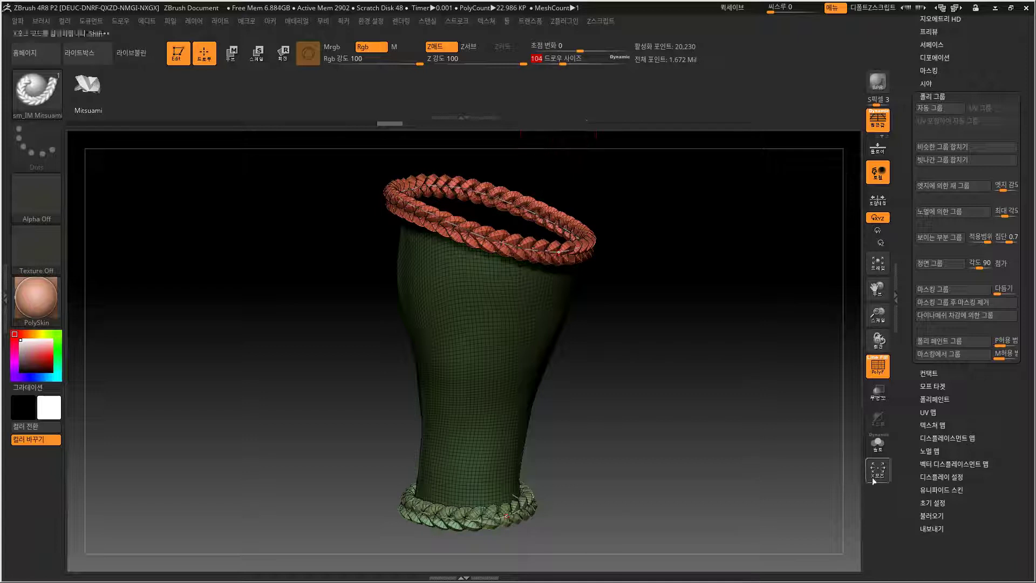
pyautogui.scroll(-2, 980, 408)
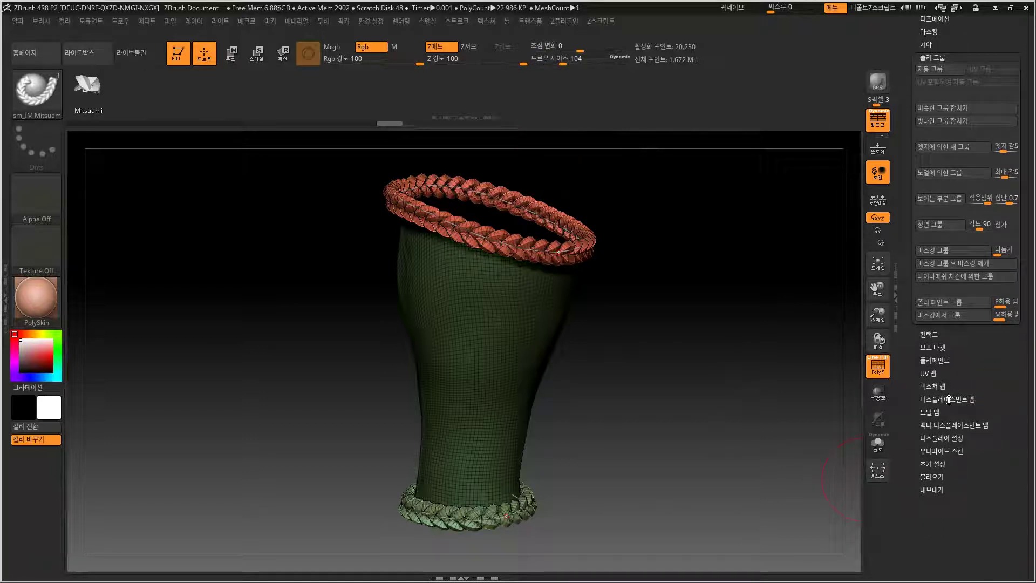
pyautogui.click(948, 398)
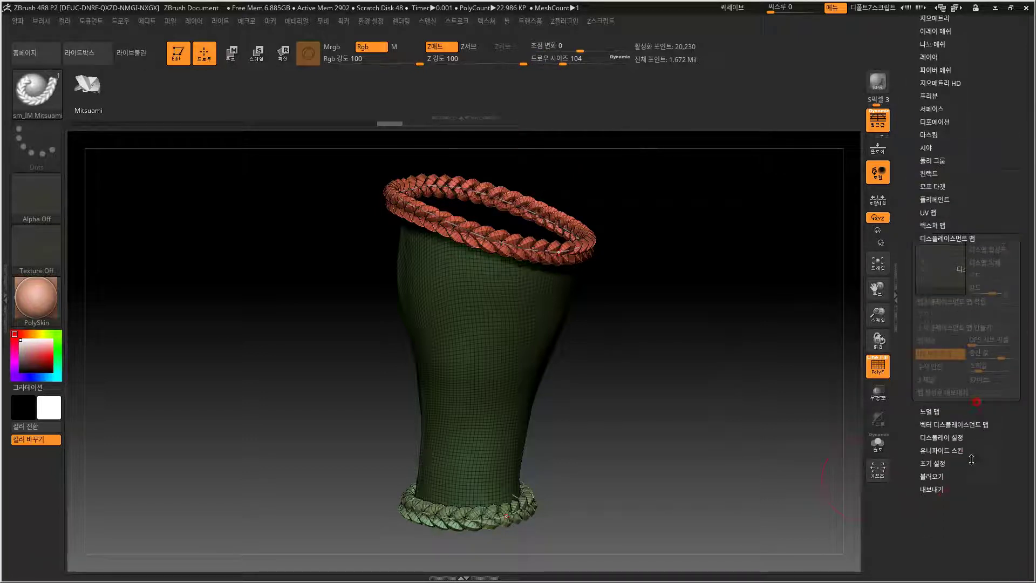
pyautogui.click(950, 124)
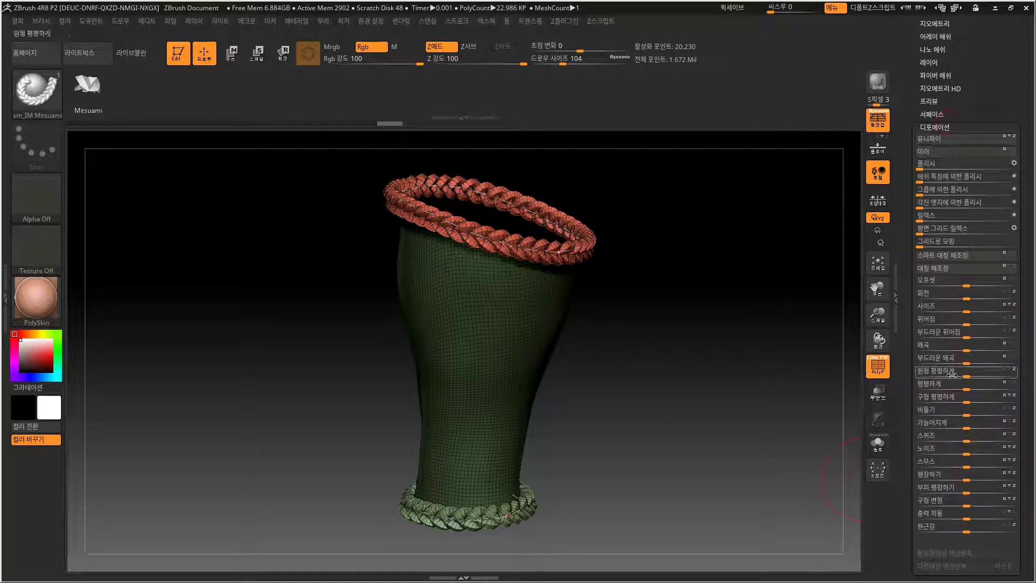
pyautogui.moveTo(963, 480); pyautogui.dragTo(961, 482)
# Try a much thicker braid by reapplying the sleeve's edge curves at draw size 104, and undo it.
pyautogui.keyDown('ctrl'); pyautogui.moveTo(685, 418); pyautogui.dragTo(678, 452, button='right'); pyautogui.keyUp('ctrl')
pyautogui.keyDown('alt'); pyautogui.moveTo(663, 458); pyautogui.dragTo(719, 303, button='right'); pyautogui.keyUp('alt')
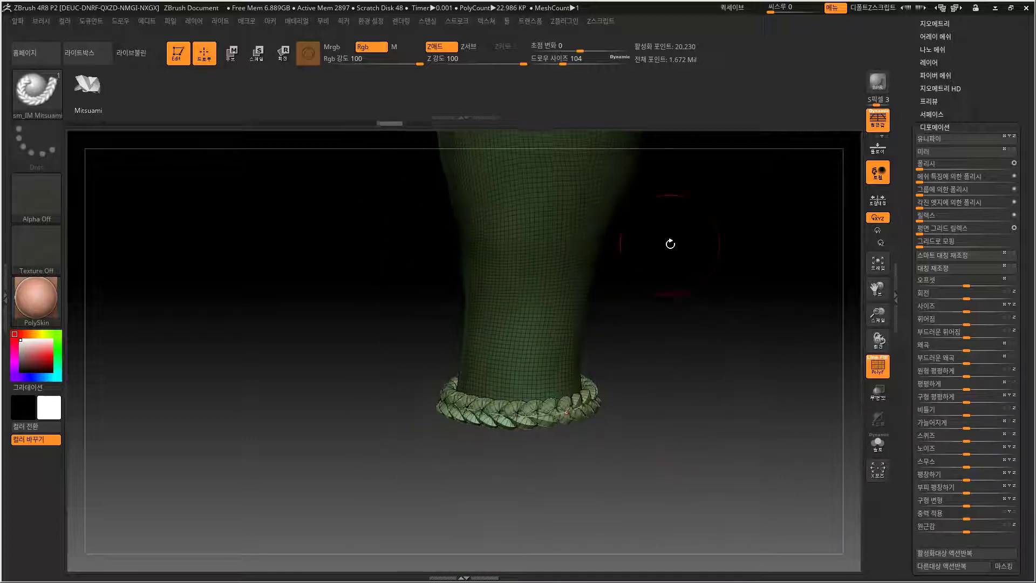
pyautogui.keyDown('alt'); pyautogui.moveTo(670, 243); pyautogui.dragTo(667, 367, button='right'); pyautogui.keyUp('alt')
pyautogui.press('[')
pyautogui.press('[')
pyautogui.press('[')
pyautogui.press('[')
pyautogui.press(']')
pyautogui.press(']')
pyautogui.press(']')
pyautogui.press(']')
pyautogui.click(599, 213)
pyautogui.moveTo(702, 335)
pyautogui.keyDown('ctrl'); pyautogui.mouseDown(button='right')
pyautogui.moveTo(705, 294)
pyautogui.moveTo(690, 341)
pyautogui.mouseUp(button='right'); pyautogui.keyUp('ctrl')
pyautogui.moveTo(690, 339); pyautogui.dragTo(701, 367)
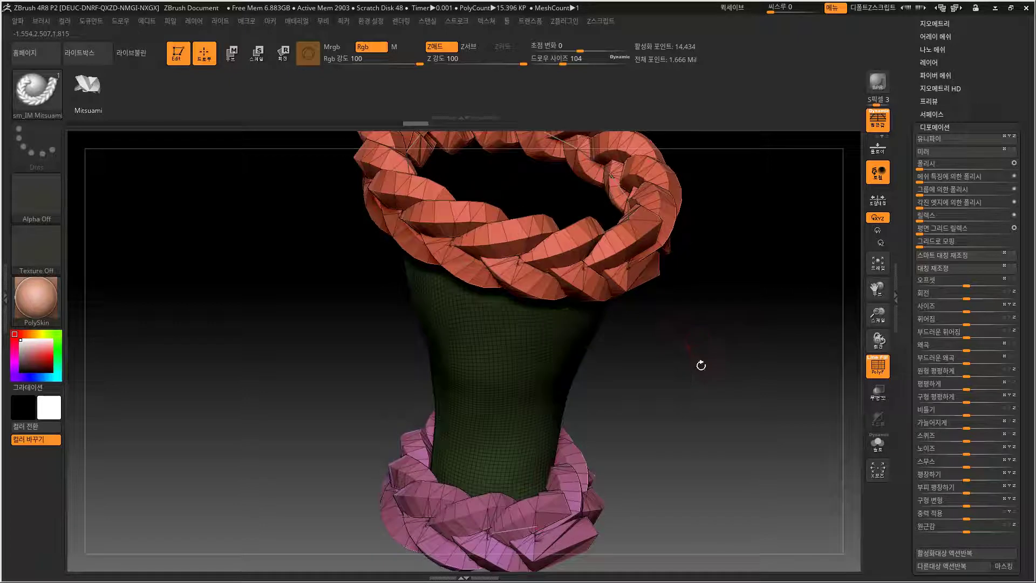
pyautogui.hotkey('ctrl', 'z')
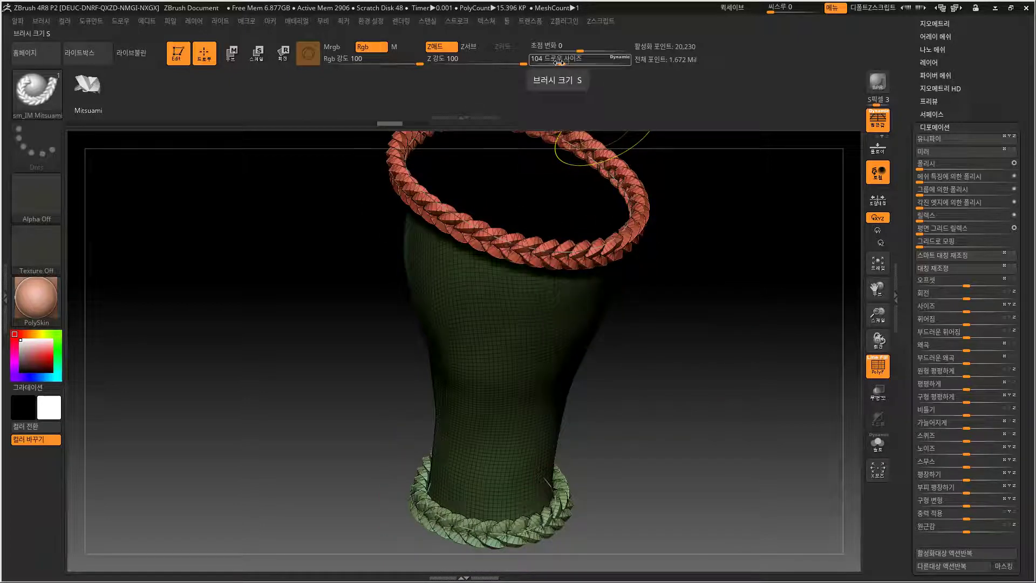
# Set the draw size to 68 and reapply the braids on both sleeve edges.
pyautogui.moveTo(559, 63); pyautogui.dragTo(555, 63)
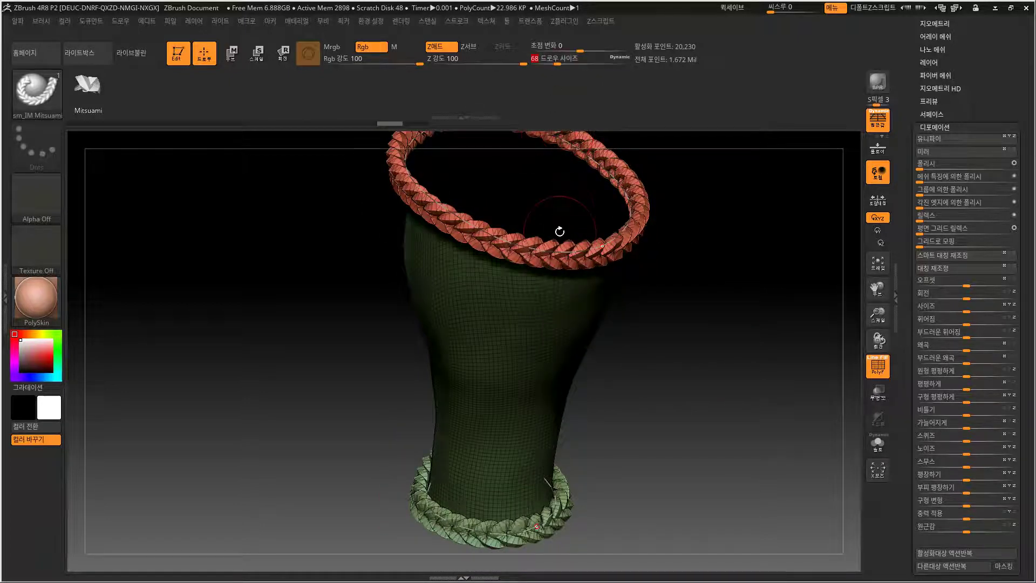
pyautogui.hotkey('ctrl', 'shift', 'z')
pyautogui.moveTo(674, 330); pyautogui.dragTo(680, 338)
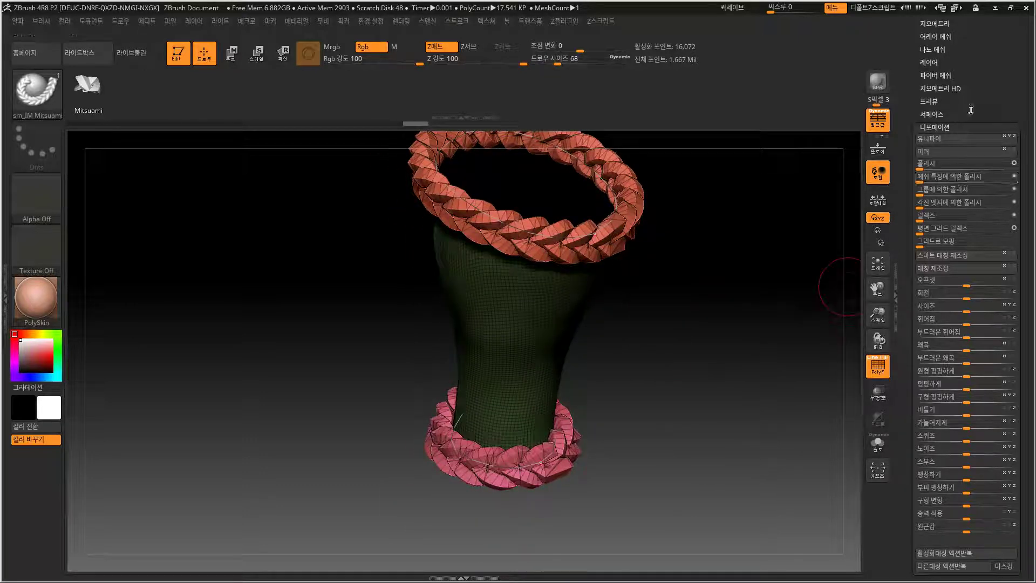
pyautogui.click(939, 125)
# Isolate the upper braid and the lower braid in turn to inspect them, and show all parts again.
pyautogui.keyDown('alt'); pyautogui.moveTo(721, 370); pyautogui.dragTo(668, 425); pyautogui.keyUp('alt')
pyautogui.keyDown('ctrl'); pyautogui.keyDown('shift'); pyautogui.click(599, 259); pyautogui.keyUp('shift'); pyautogui.keyUp('ctrl')
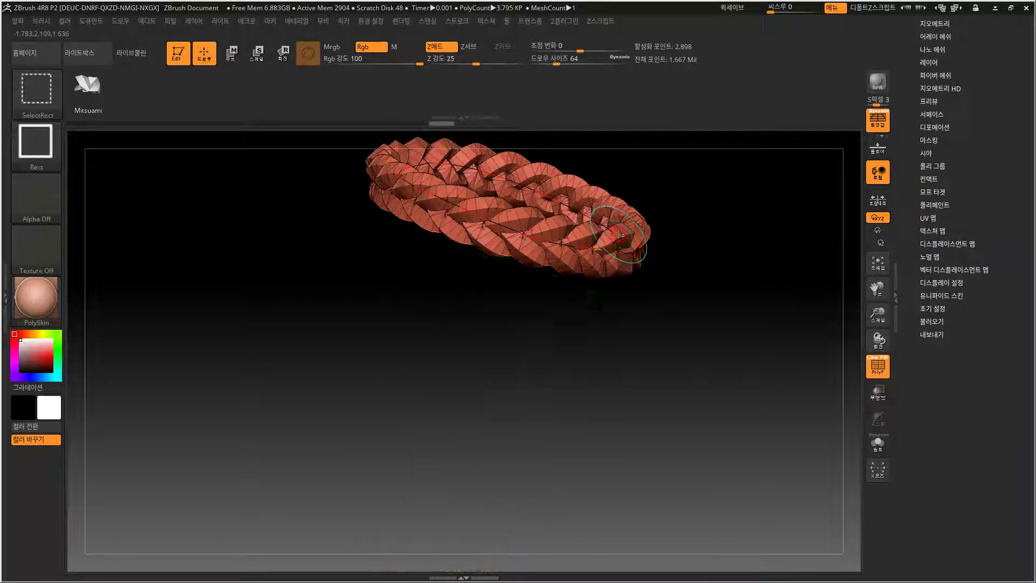
pyautogui.moveTo(688, 354); pyautogui.dragTo(687, 369)
pyautogui.keyDown('ctrl'); pyautogui.keyDown('shift'); pyautogui.click(688, 370); pyautogui.keyUp('shift'); pyautogui.keyUp('ctrl')
pyautogui.moveTo(693, 294)
pyautogui.keyDown('alt'); pyautogui.mouseDown()
pyautogui.moveTo(723, 479)
pyautogui.moveTo(711, 372)
pyautogui.moveTo(648, 442)
pyautogui.mouseUp(); pyautogui.keyUp('alt')
pyautogui.keyDown('ctrl'); pyautogui.keyDown('shift'); pyautogui.click(539, 512); pyautogui.keyUp('shift'); pyautogui.keyUp('ctrl')
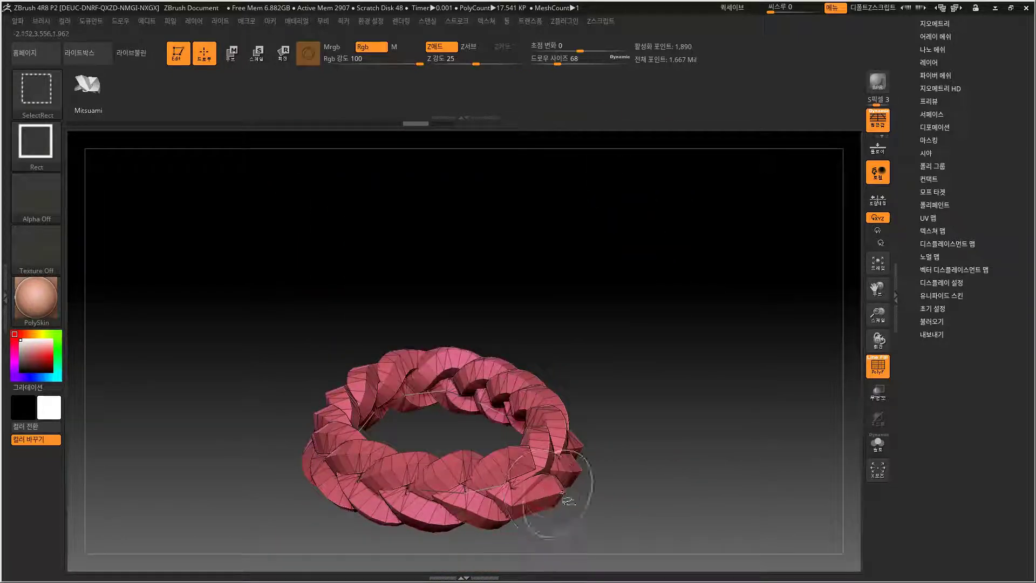
pyautogui.keyDown('ctrl'); pyautogui.keyDown('shift'); pyautogui.moveTo(690, 387); pyautogui.dragTo(727, 438); pyautogui.keyUp('shift'); pyautogui.keyUp('ctrl')
pyautogui.hotkey('ctrl', 'z')
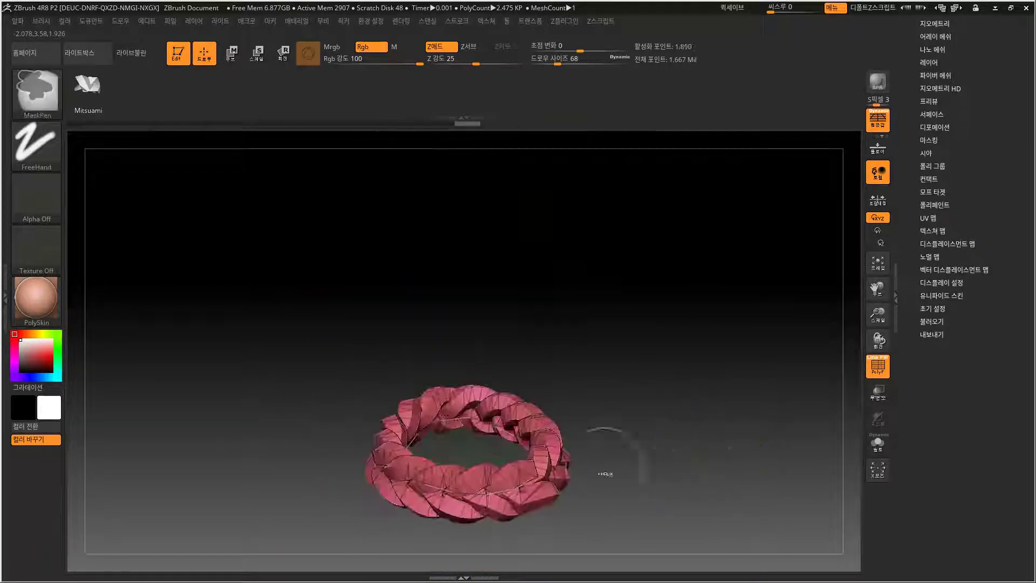
pyautogui.moveTo(651, 393); pyautogui.dragTo(629, 313)
pyautogui.keyDown('ctrl'); pyautogui.keyDown('shift'); pyautogui.click(644, 345); pyautogui.keyUp('shift'); pyautogui.keyUp('ctrl')
# Generate Frame Mesh curves on the sleeve edges, try adding another braid at draw size 68, and undo that braid.
pyautogui.click(455, 21)
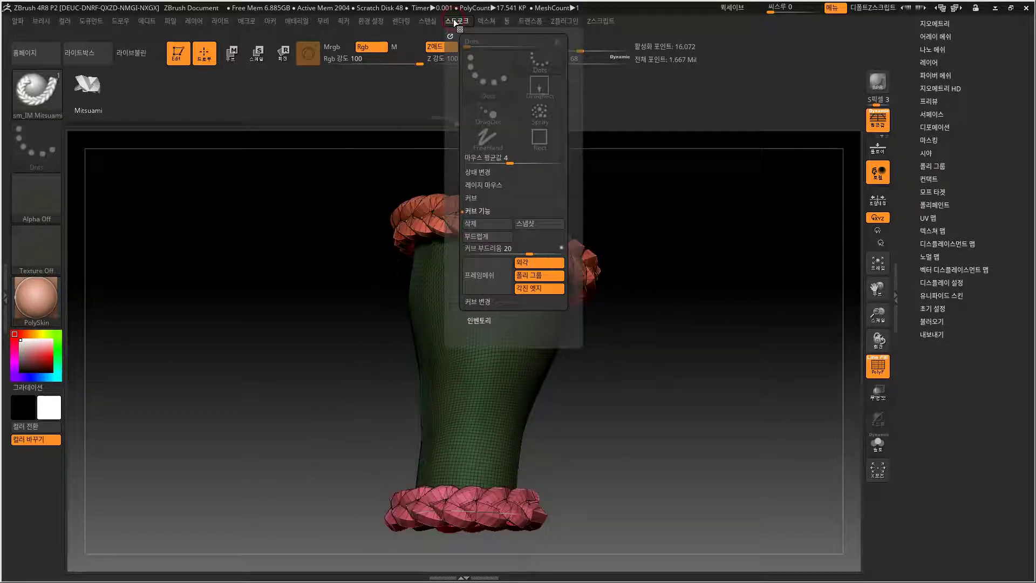
pyautogui.click(497, 265)
pyautogui.click(581, 259)
pyautogui.moveTo(629, 314)
pyautogui.mouseDown()
pyautogui.moveTo(636, 330)
pyautogui.moveTo(620, 308)
pyautogui.mouseUp()
pyautogui.hotkey('ctrl', 'z')
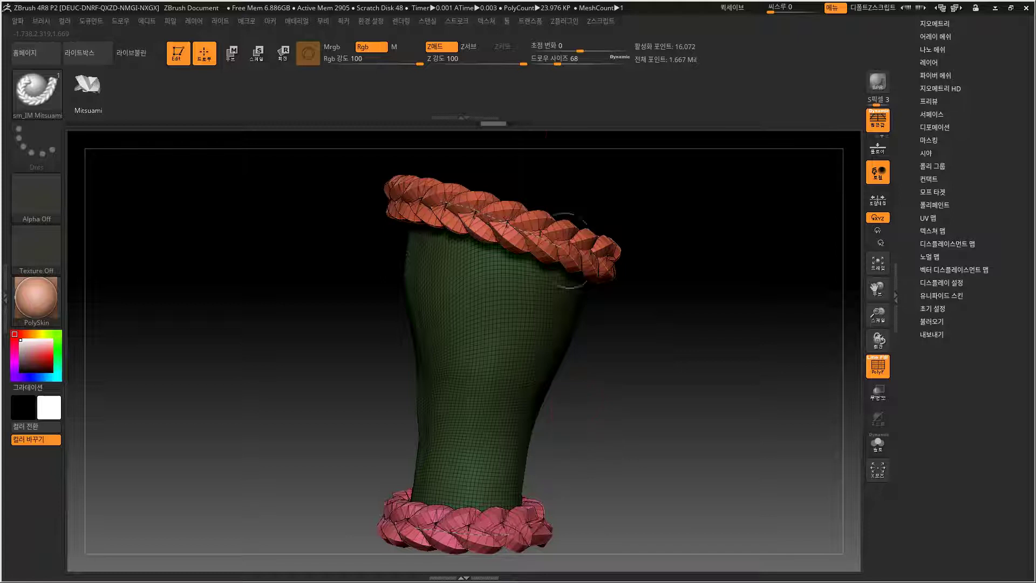
# Set the draw size to 35 and add a second, thinner braid along both edge curves.
pyautogui.moveTo(557, 62); pyautogui.dragTo(551, 64)
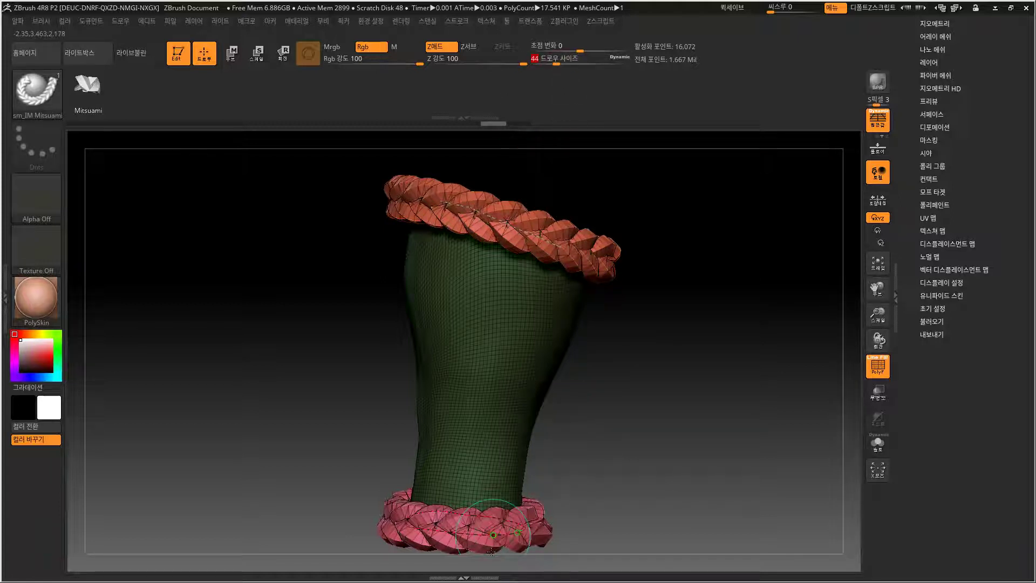
pyautogui.moveTo(552, 63); pyautogui.dragTo(556, 64)
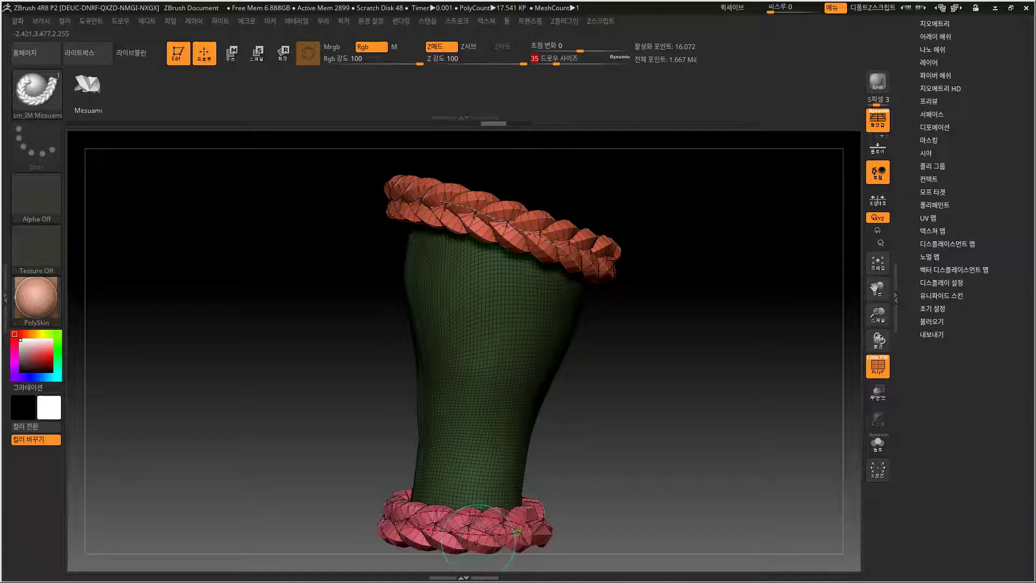
pyautogui.click(478, 539)
pyautogui.keyDown('alt'); pyautogui.moveTo(609, 523); pyautogui.dragTo(621, 458); pyautogui.keyUp('alt')
pyautogui.keyDown('alt'); pyautogui.moveTo(734, 328); pyautogui.dragTo(685, 368); pyautogui.keyUp('alt')
# Split the unmasked thin braids off the sleeve into their own subtool.
pyautogui.moveTo(987, 101); pyautogui.dragTo(992, 186)
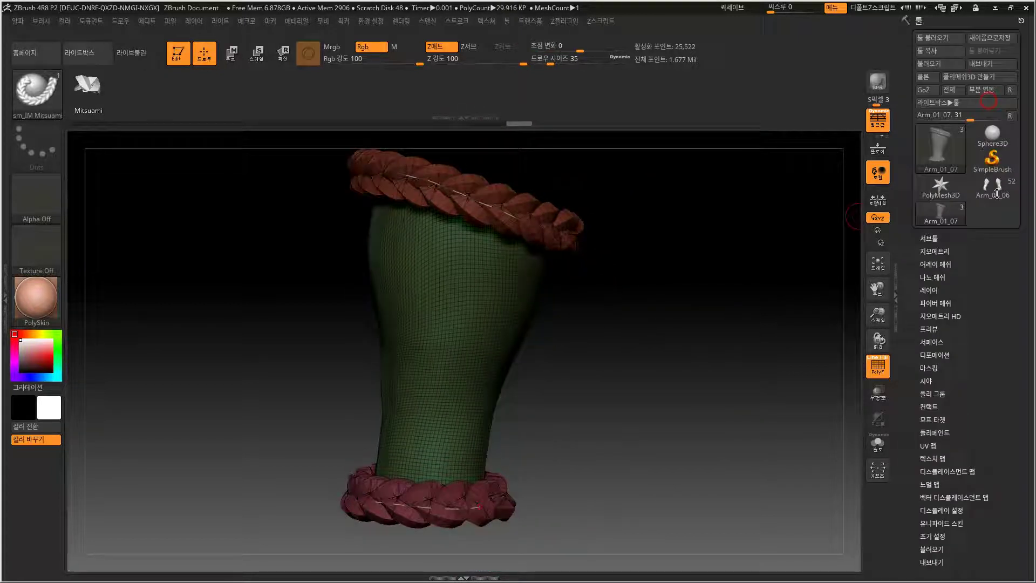
pyautogui.moveTo(674, 331); pyautogui.dragTo(659, 377)
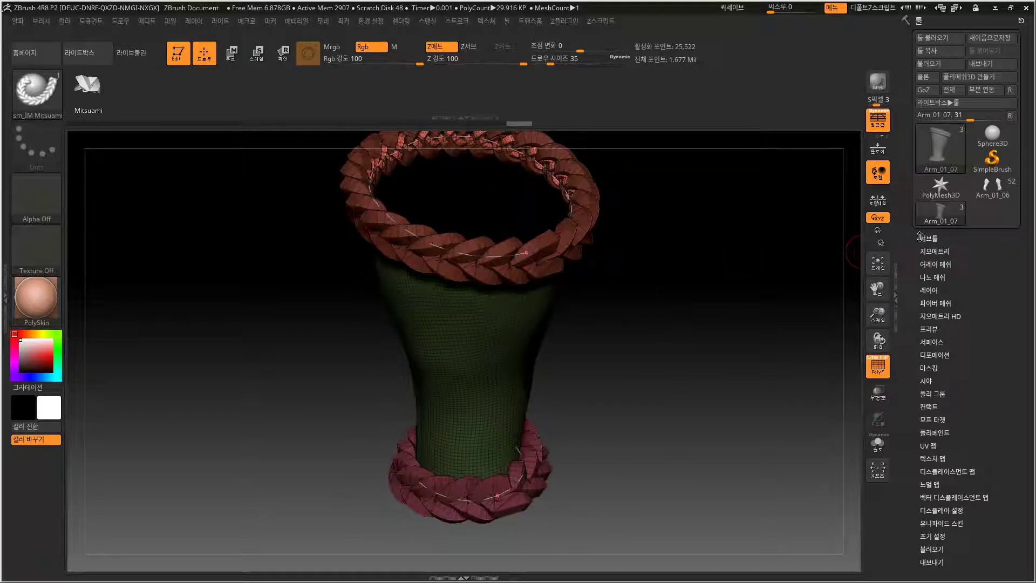
pyautogui.click(937, 238)
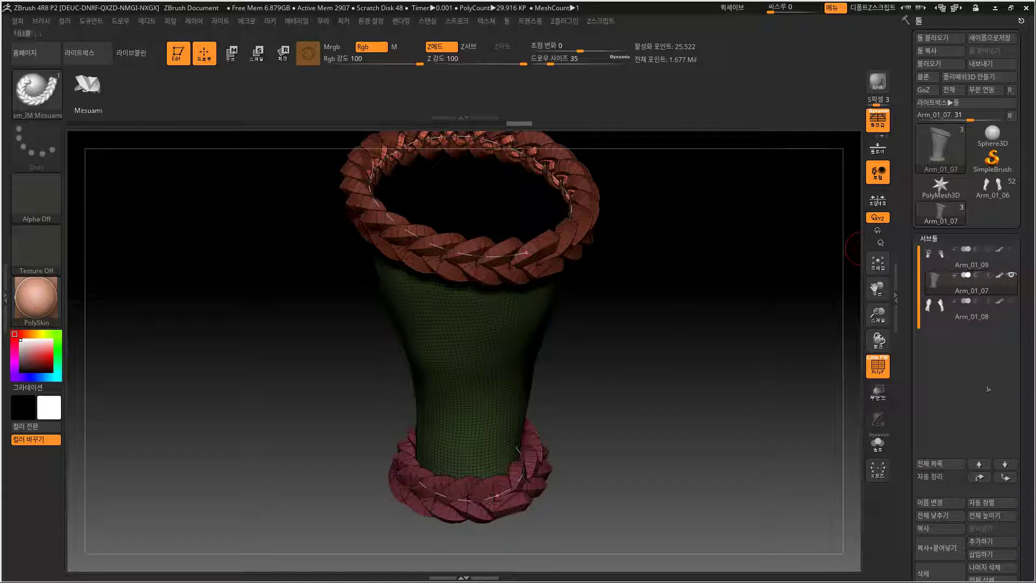
pyautogui.click(970, 239)
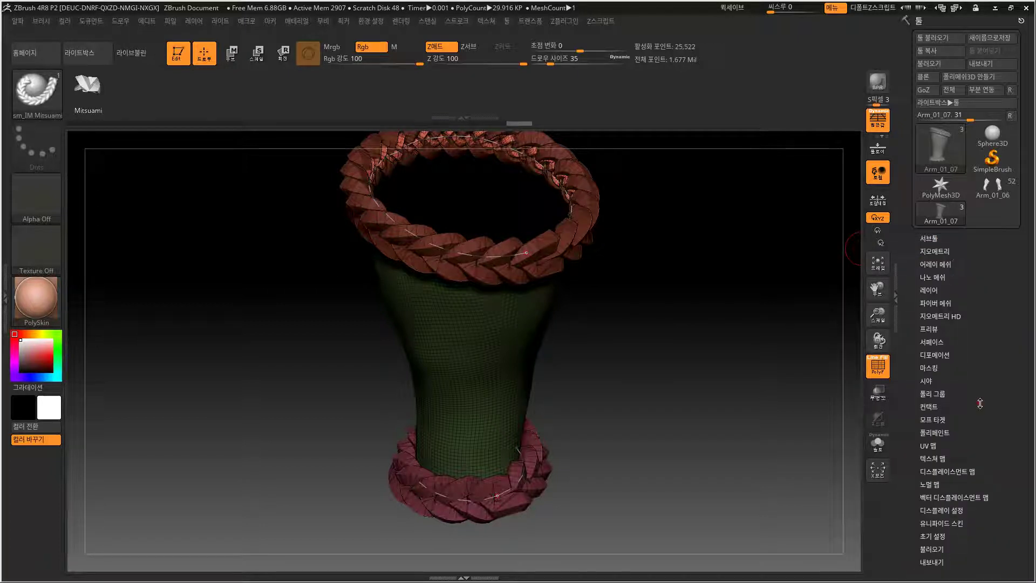
pyautogui.scroll(-2, 980, 403)
pyautogui.click(938, 360)
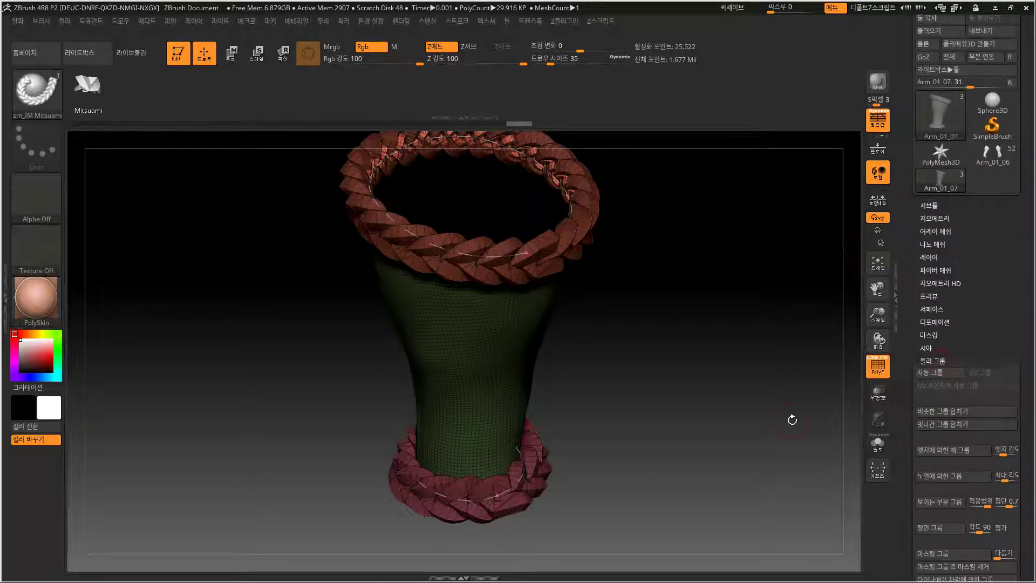
pyautogui.moveTo(999, 362); pyautogui.dragTo(1004, 252)
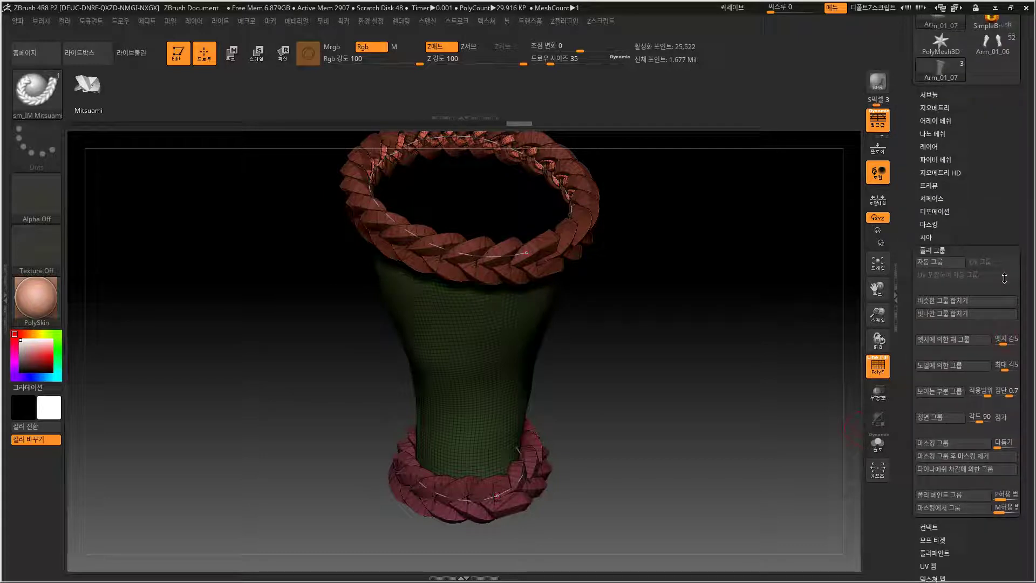
pyautogui.moveTo(951, 109); pyautogui.dragTo(950, 208)
pyautogui.click(937, 193)
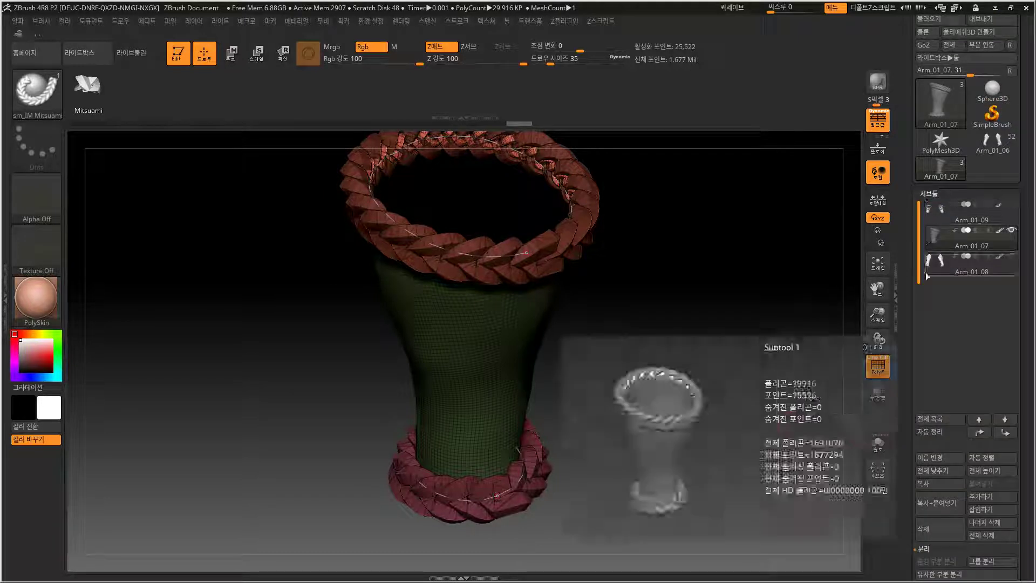
pyautogui.scroll(-5, 986, 384)
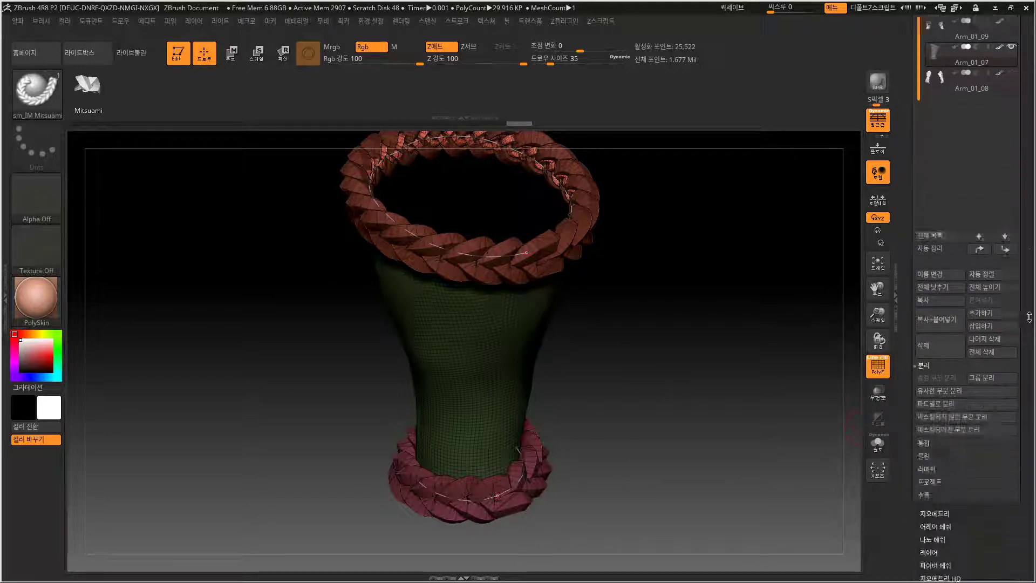
pyautogui.click(952, 420)
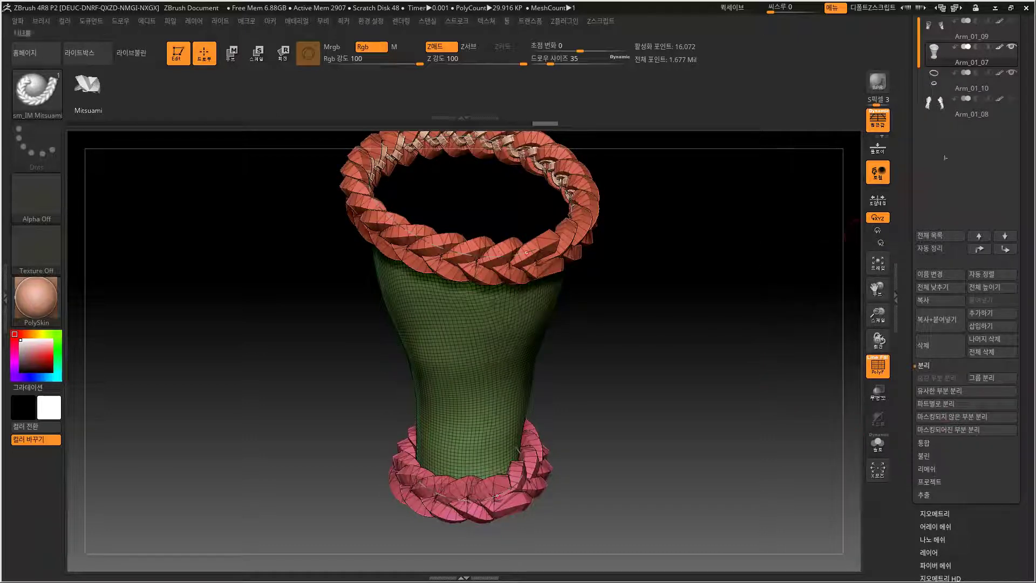
# Solo the thin braid subtool Arm_01_10, isolate its lower braid, and delete the hidden upper one.
pyautogui.click(988, 88)
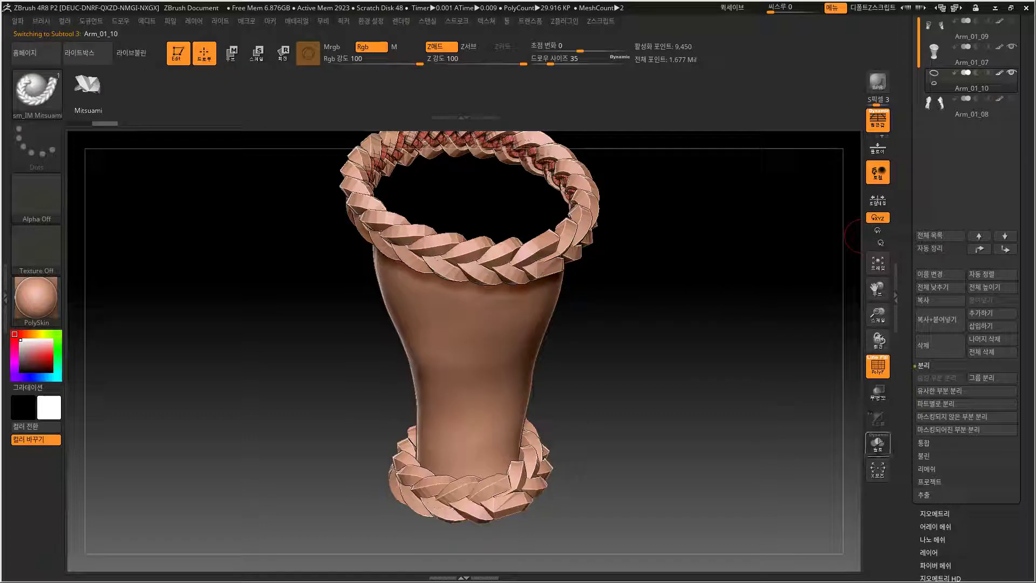
pyautogui.click(879, 447)
pyautogui.moveTo(782, 437)
pyautogui.mouseDown()
pyautogui.moveTo(591, 423)
pyautogui.moveTo(645, 246)
pyautogui.moveTo(353, 372)
pyautogui.mouseUp()
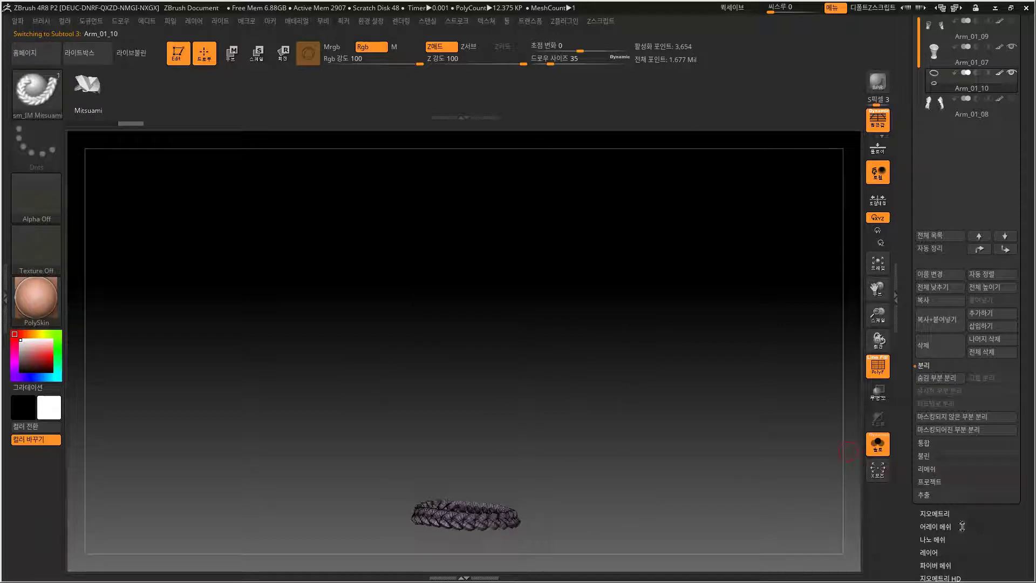
pyautogui.click(943, 514)
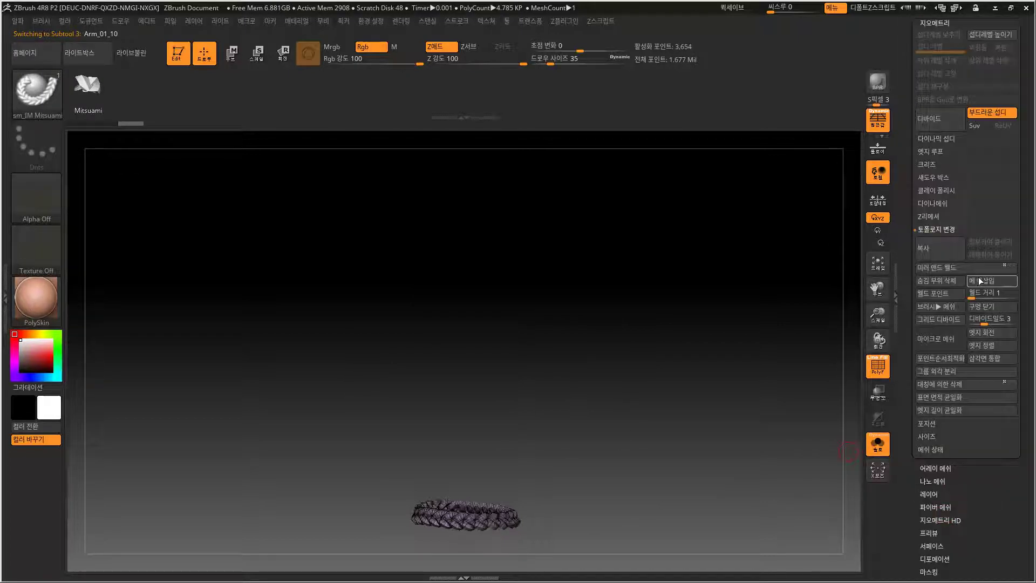
pyautogui.click(959, 283)
# Isolate the sleeve and thick upper braid in subtool Arm_01_07 and delete the hidden thick lower braid.
pyautogui.moveTo(1026, 147); pyautogui.dragTo(1031, 330)
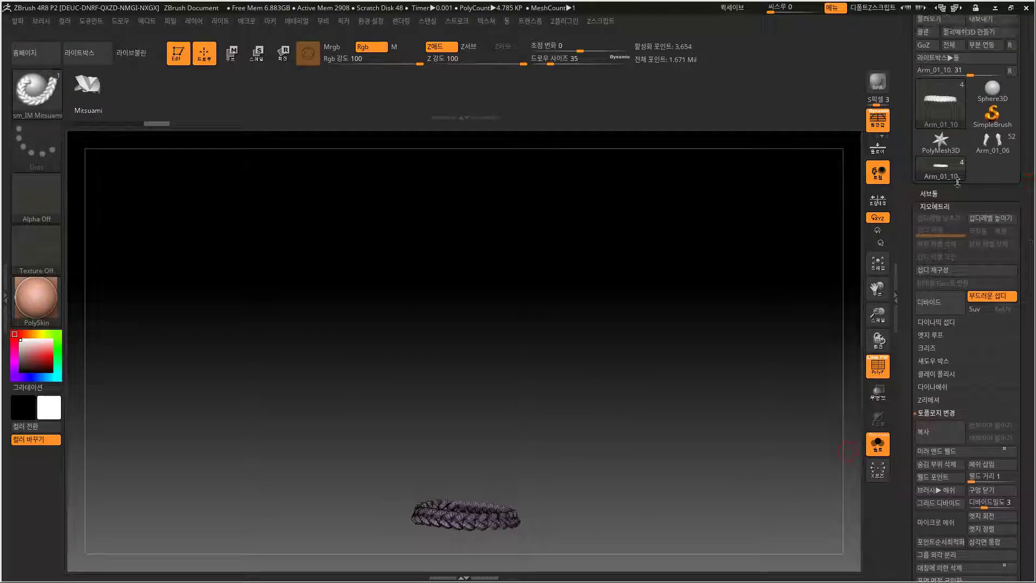
pyautogui.click(932, 195)
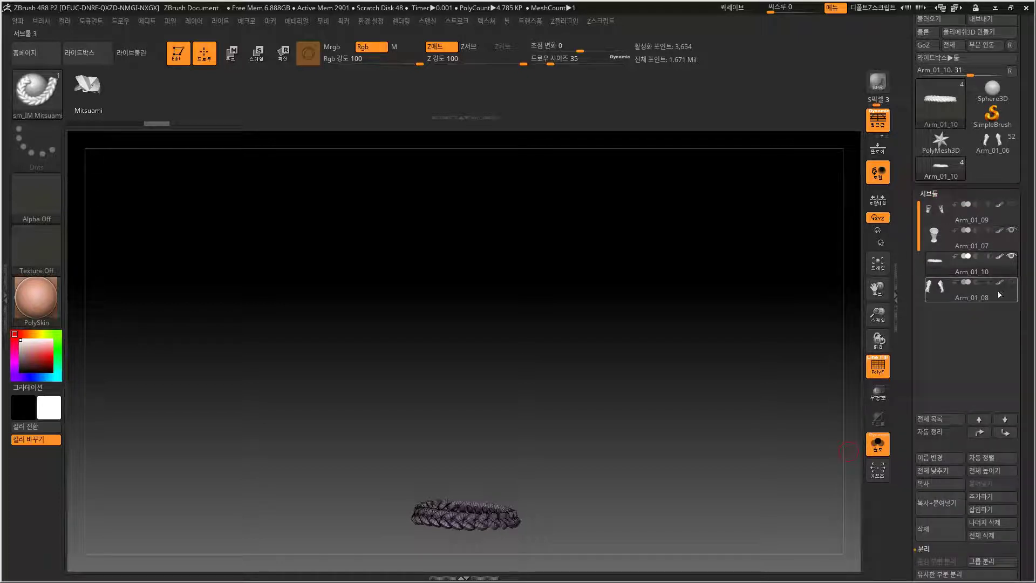
pyautogui.click(965, 237)
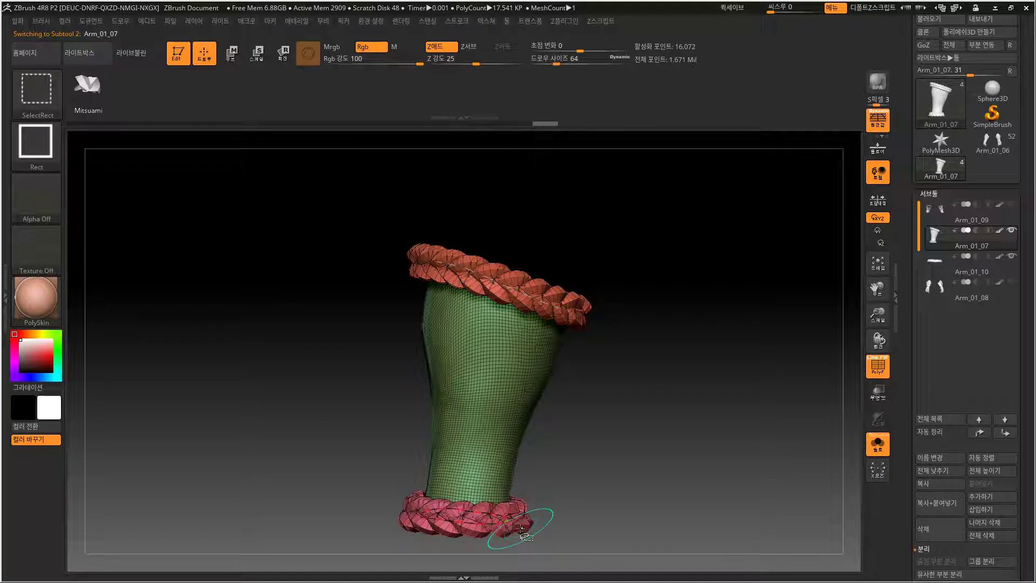
pyautogui.keyDown('ctrl'); pyautogui.keyDown('shift'); pyautogui.click(528, 513); pyautogui.keyUp('shift'); pyautogui.keyUp('ctrl')
pyautogui.keyDown('ctrl'); pyautogui.keyDown('shift'); pyautogui.moveTo(666, 416); pyautogui.dragTo(735, 505); pyautogui.keyUp('shift'); pyautogui.keyUp('ctrl')
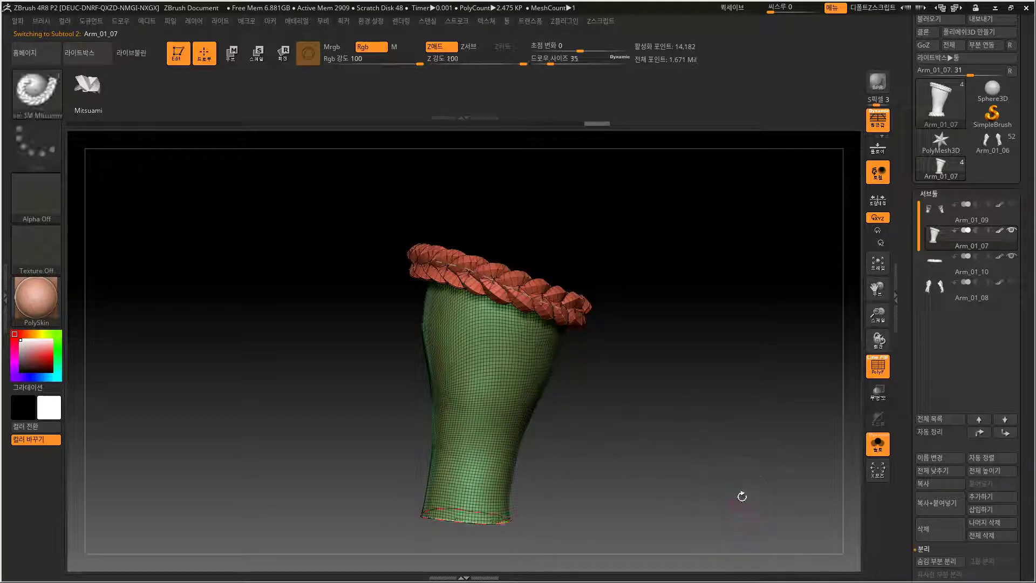
pyautogui.scroll(-5, 1020, 442)
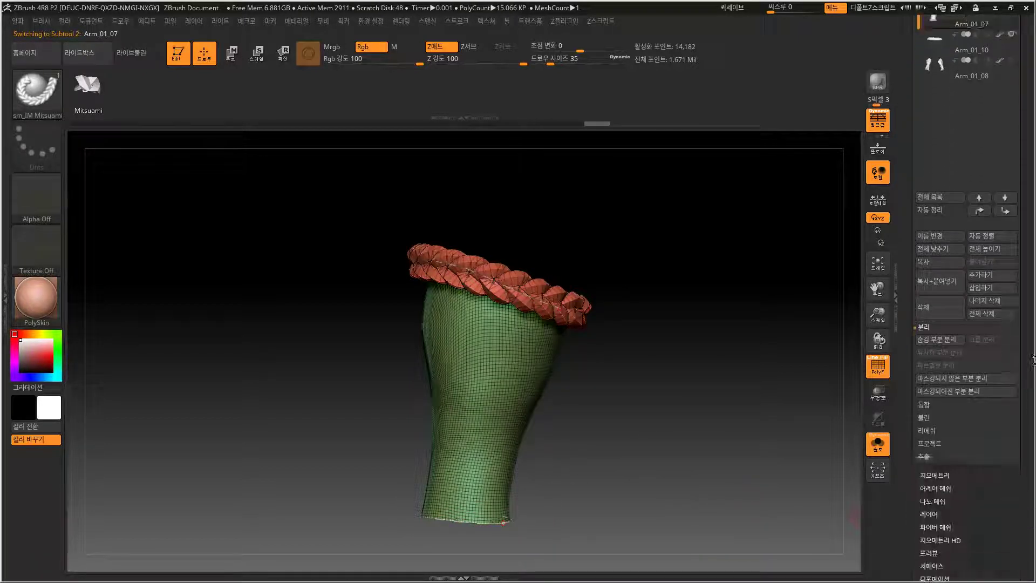
pyautogui.click(939, 474)
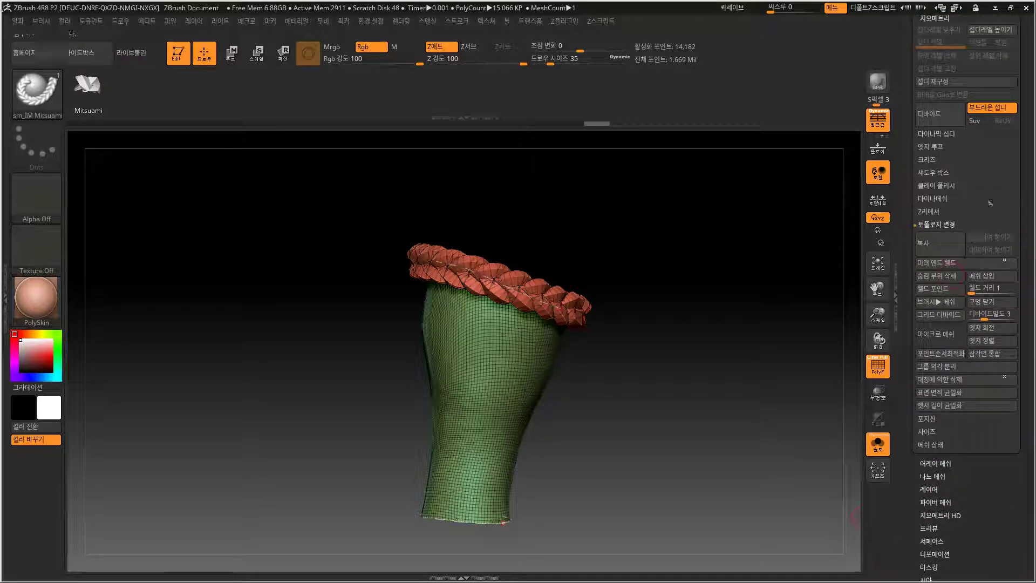
# Merge the sleeve subtool Arm_01_07 down with the thin braid Arm_01_10 and turn off the polyframe display.
pyautogui.scroll(5, 978, 213)
pyautogui.click(929, 210)
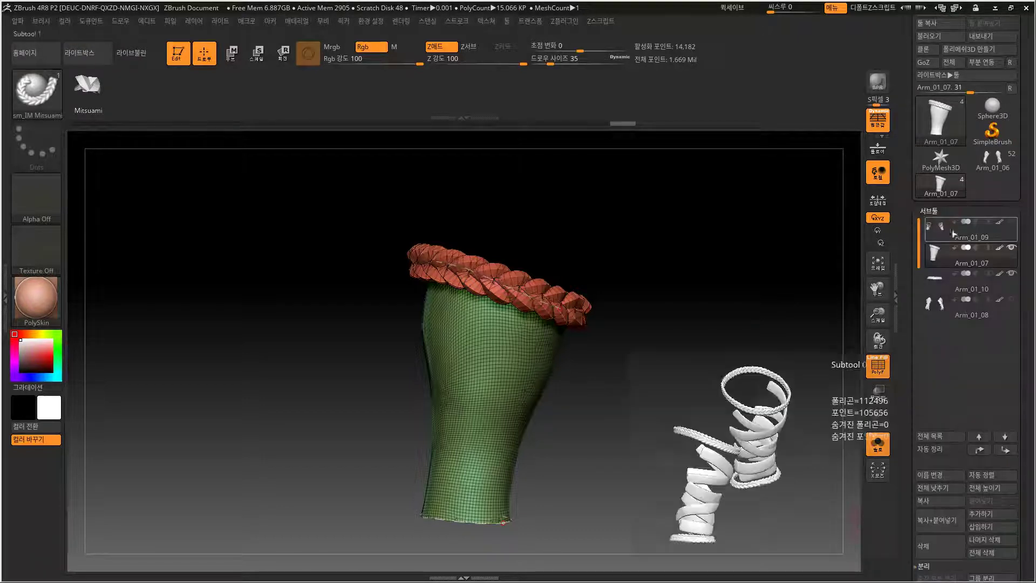
pyautogui.scroll(-2, 965, 269)
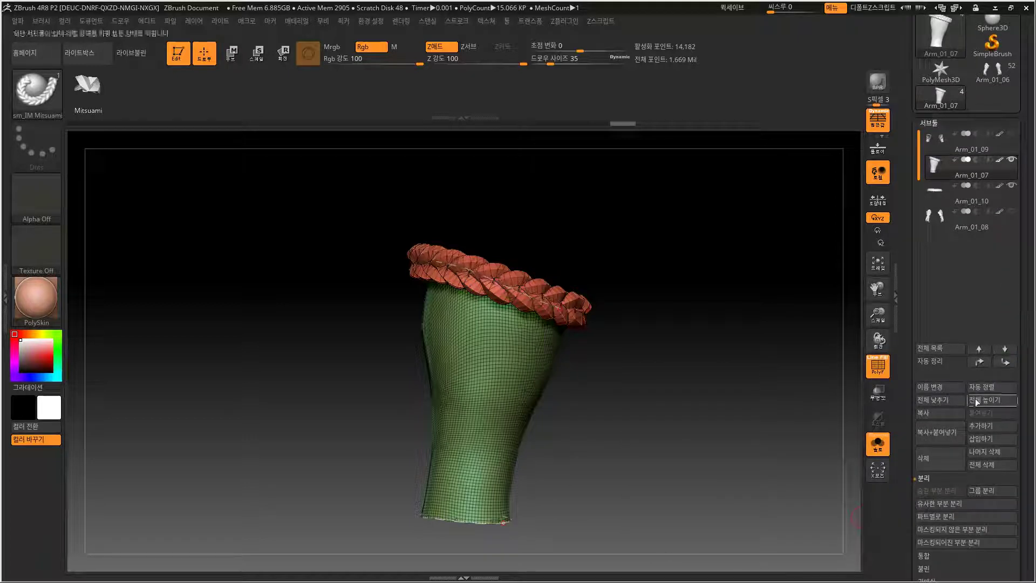
pyautogui.scroll(-3, 1025, 501)
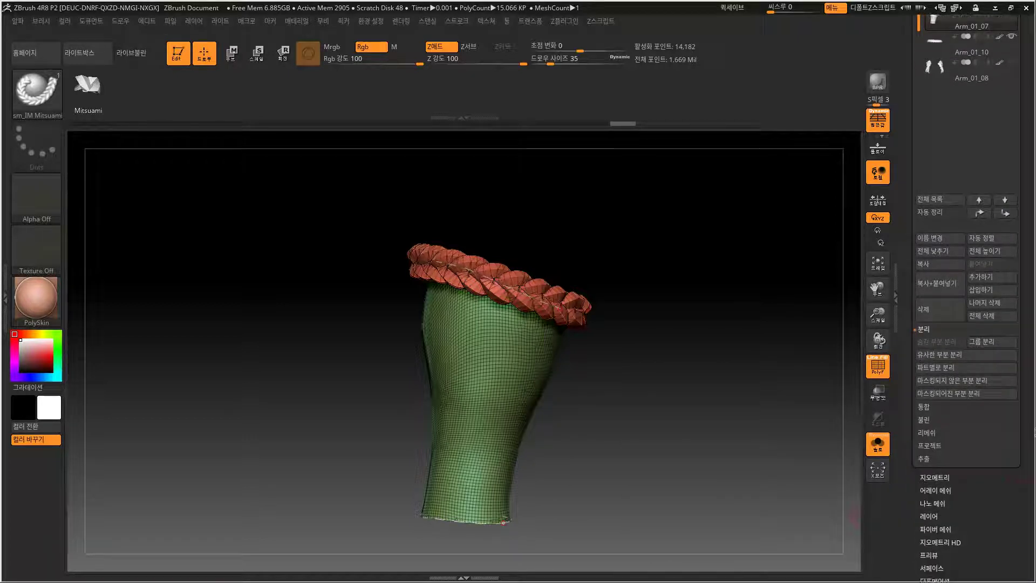
pyautogui.click(925, 406)
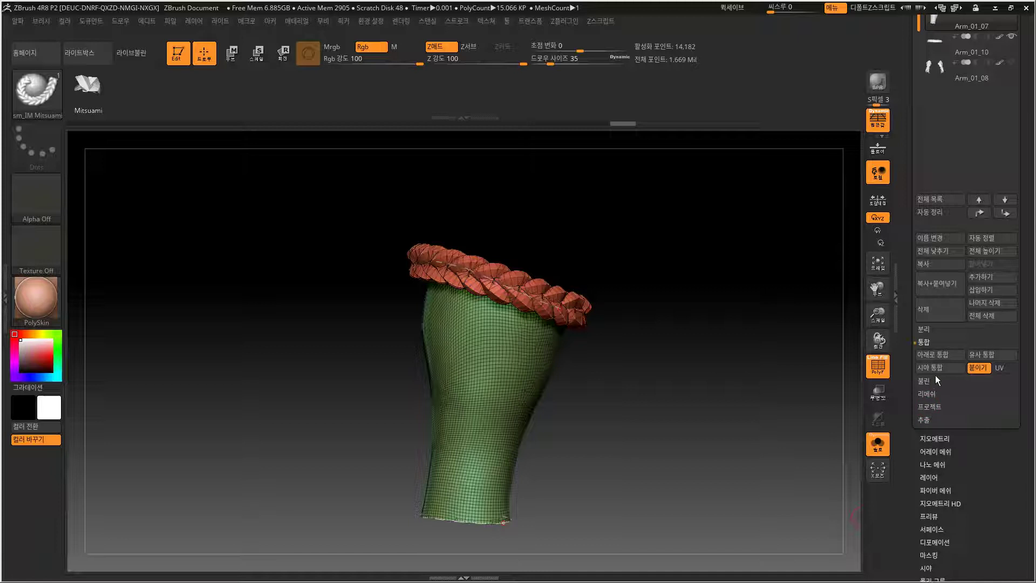
pyautogui.click(938, 354)
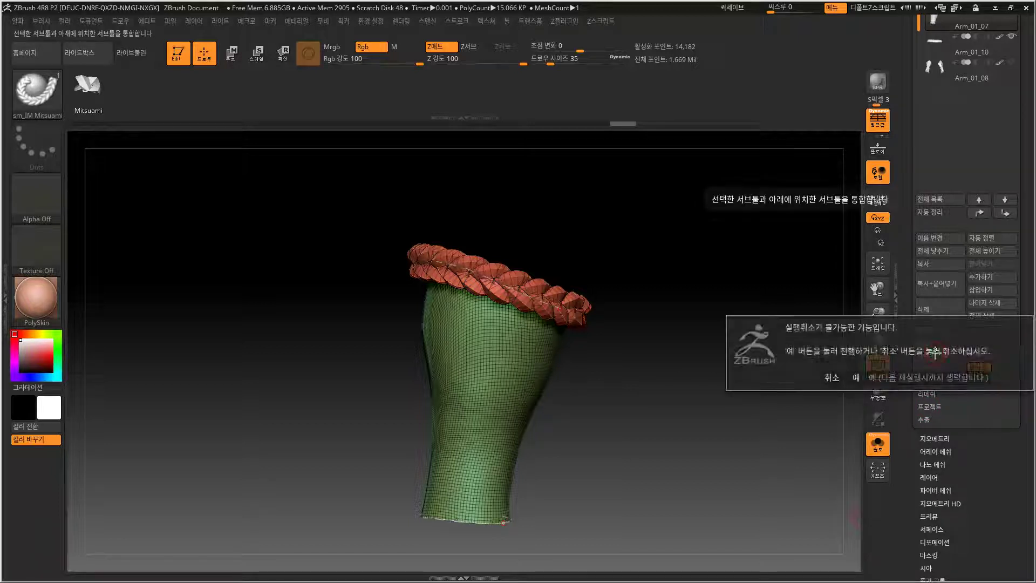
pyautogui.click(855, 378)
pyautogui.keyDown('alt'); pyautogui.moveTo(769, 303); pyautogui.dragTo(738, 328); pyautogui.keyUp('alt')
pyautogui.hotkey('shift', 'f')
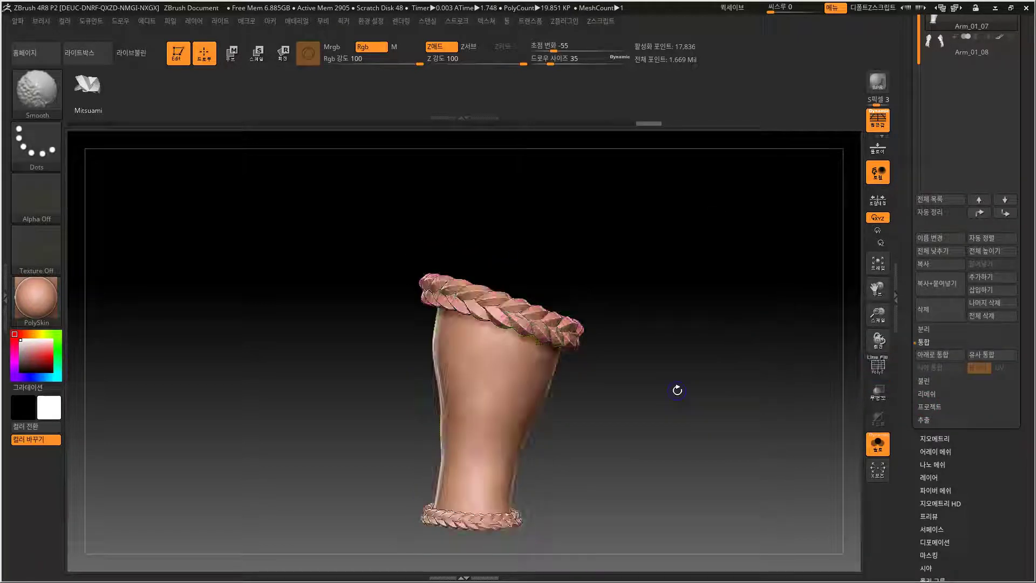
# Check the merged upper braid, sleeve and lower braid by isolating parts, and show the whole piece again.
pyautogui.keyDown('ctrl'); pyautogui.keyDown('shift'); pyautogui.click(575, 333); pyautogui.keyUp('shift'); pyautogui.keyUp('ctrl')
pyautogui.keyDown('ctrl'); pyautogui.keyDown('shift'); pyautogui.click(536, 395); pyautogui.keyUp('shift'); pyautogui.keyUp('ctrl')
pyautogui.keyDown('ctrl'); pyautogui.keyDown('shift'); pyautogui.click(537, 395); pyautogui.keyUp('shift'); pyautogui.keyUp('ctrl')
pyautogui.keyDown('ctrl'); pyautogui.keyDown('shift'); pyautogui.click(585, 411); pyautogui.keyUp('shift'); pyautogui.keyUp('ctrl')
pyautogui.keyDown('ctrl'); pyautogui.keyDown('shift'); pyautogui.click(510, 515); pyautogui.keyUp('shift'); pyautogui.keyUp('ctrl')
pyautogui.keyDown('ctrl'); pyautogui.keyDown('shift'); pyautogui.click(632, 448); pyautogui.keyUp('shift'); pyautogui.keyUp('ctrl')
pyautogui.moveTo(632, 447)
pyautogui.keyDown('alt'); pyautogui.mouseDown()
pyautogui.moveTo(638, 416)
pyautogui.moveTo(608, 406)
pyautogui.mouseUp(); pyautogui.keyUp('alt')
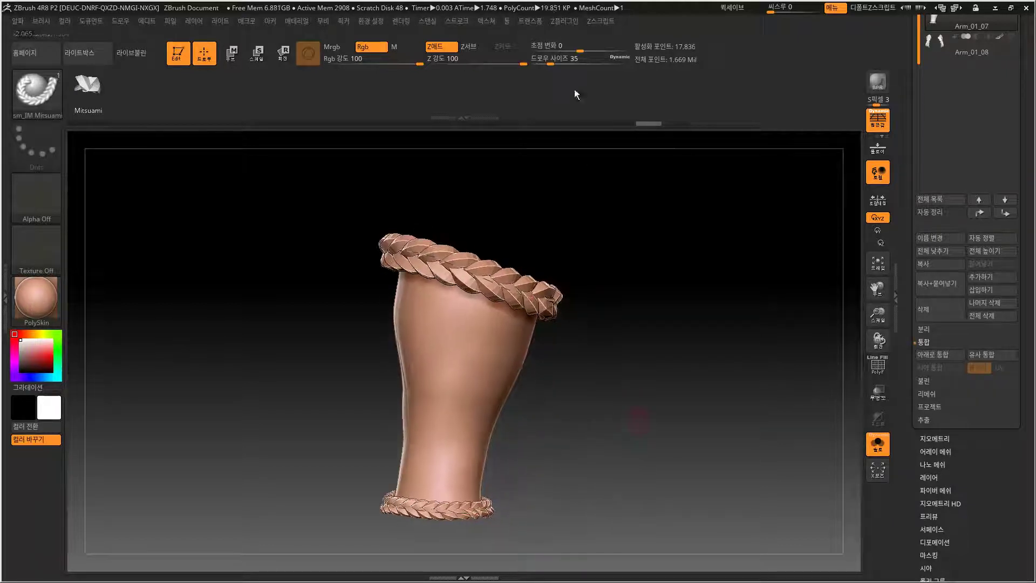
pyautogui.click(456, 21)
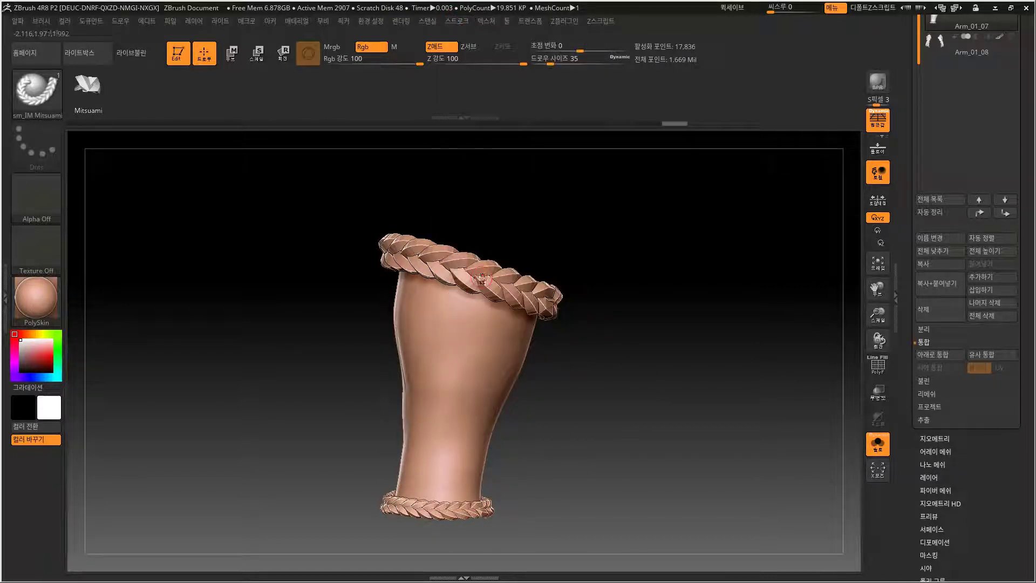
pyautogui.moveTo(602, 348); pyautogui.dragTo(821, 259)
# Examine the wrapped straps in subtool Arm_01_09, return to Arm_01_07, and briefly isolate the plain sleeve.
pyautogui.moveTo(1024, 47); pyautogui.dragTo(1027, 123)
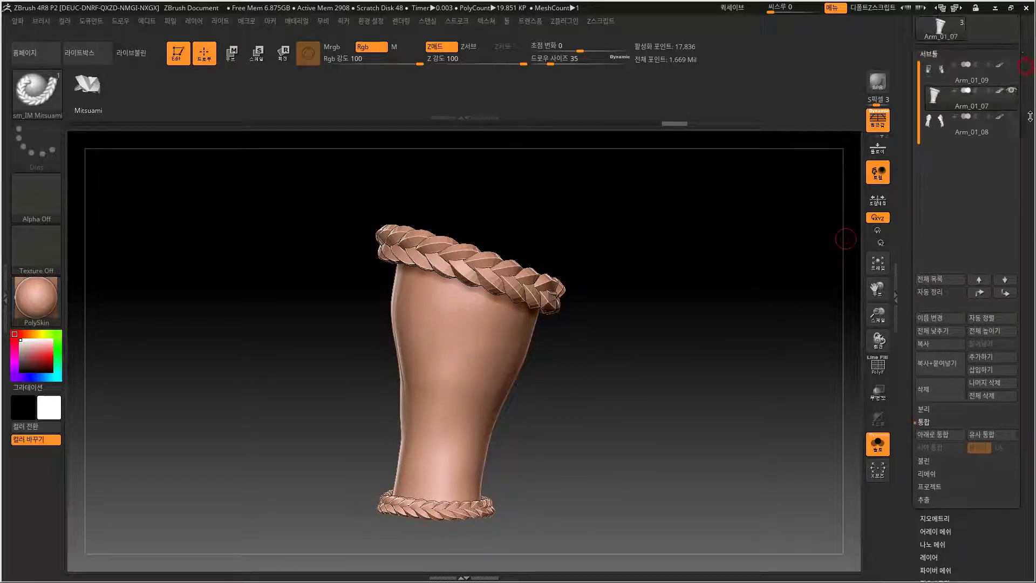
pyautogui.click(982, 77)
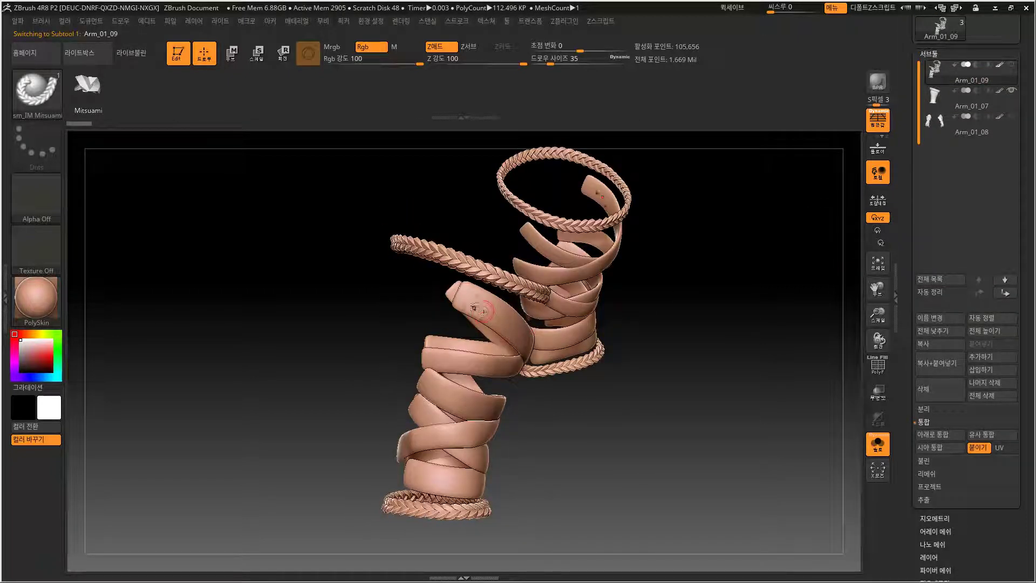
pyautogui.hotkey('alt', 'Down')
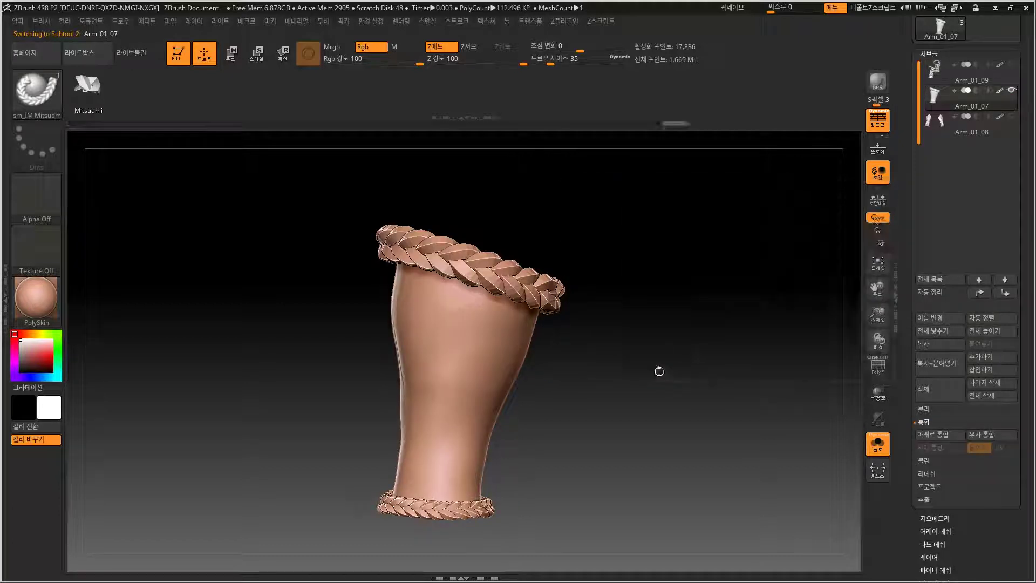
pyautogui.keyDown('ctrl'); pyautogui.keyDown('shift'); pyautogui.click(466, 383); pyautogui.keyUp('shift'); pyautogui.keyUp('ctrl')
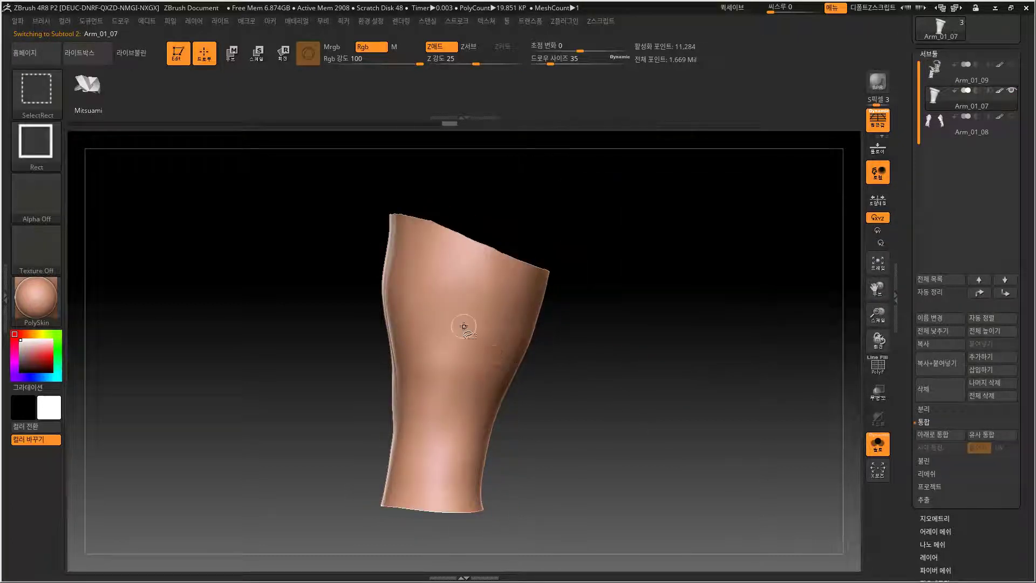
pyautogui.keyDown('ctrl'); pyautogui.keyDown('shift'); pyautogui.click(677, 399); pyautogui.keyUp('shift'); pyautogui.keyUp('ctrl')
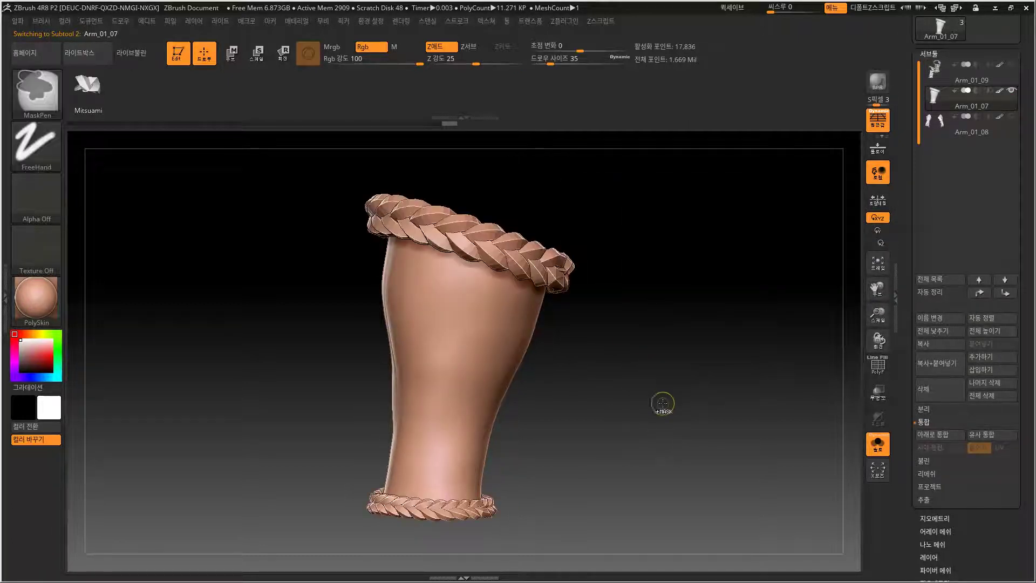
# Try the IMM Curve brush's Shoulder Strap along a curve down the sleeve, and undo it.
pyautogui.click(34, 93)
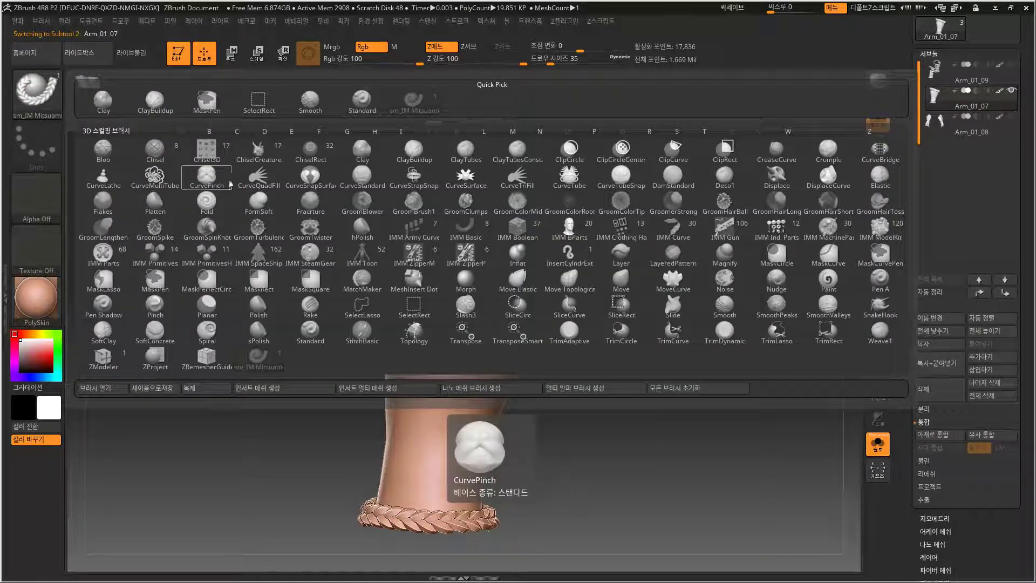
pyautogui.click(659, 230)
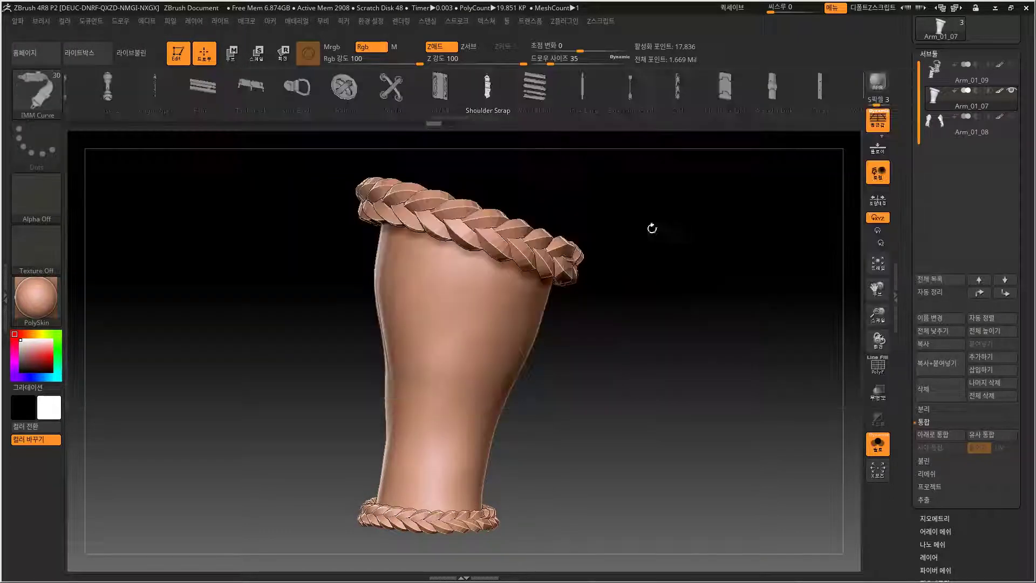
pyautogui.moveTo(420, 281); pyautogui.dragTo(447, 471)
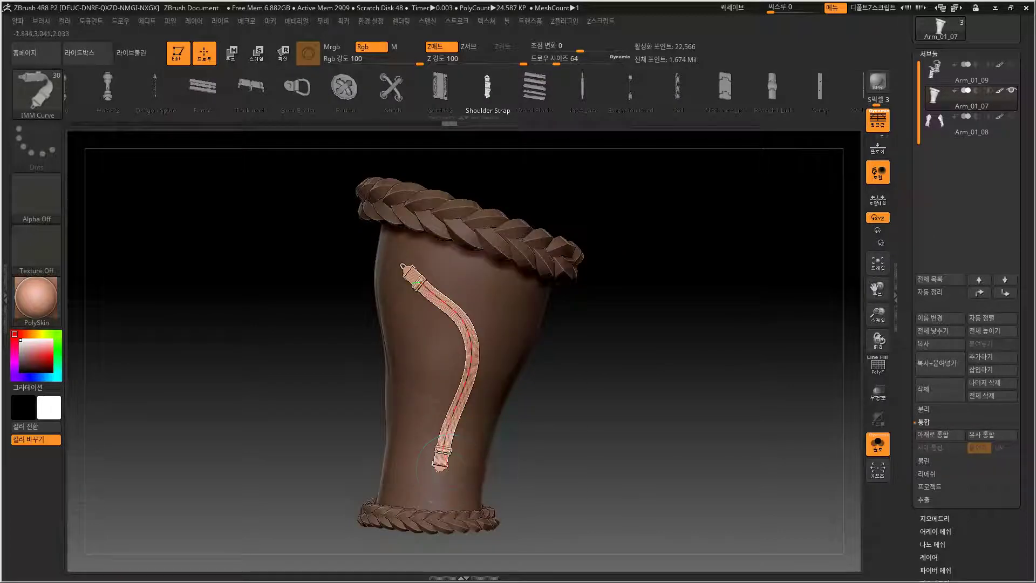
pyautogui.keyDown('alt'); pyautogui.moveTo(601, 371); pyautogui.dragTo(720, 333); pyautogui.keyUp('alt')
pyautogui.hotkey('ctrl', 'z')
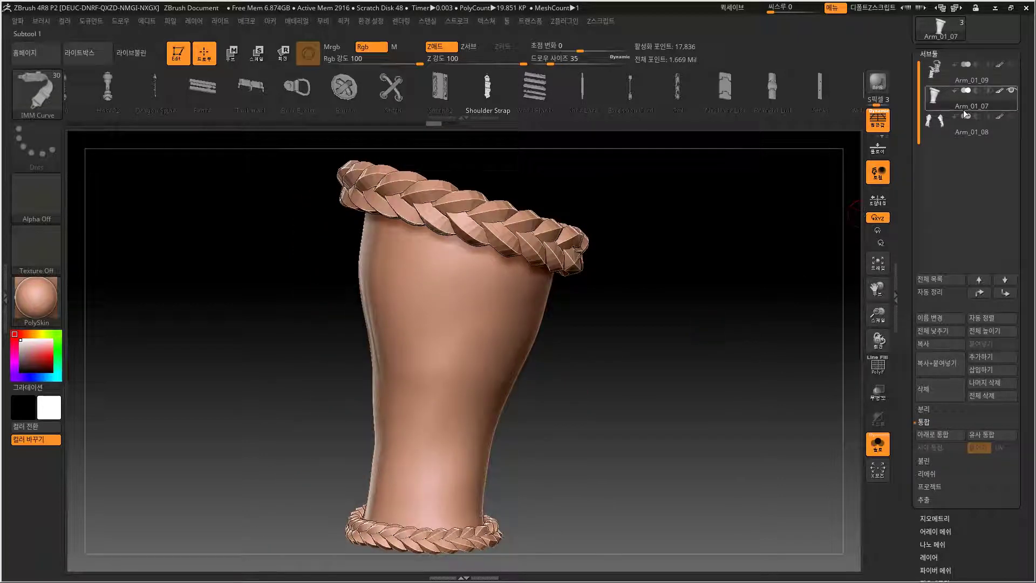
# Choose the CurveStrapSnap brush and draw a strap across the upper sleeve, extending it from its end around the arm.
pyautogui.click(50, 102)
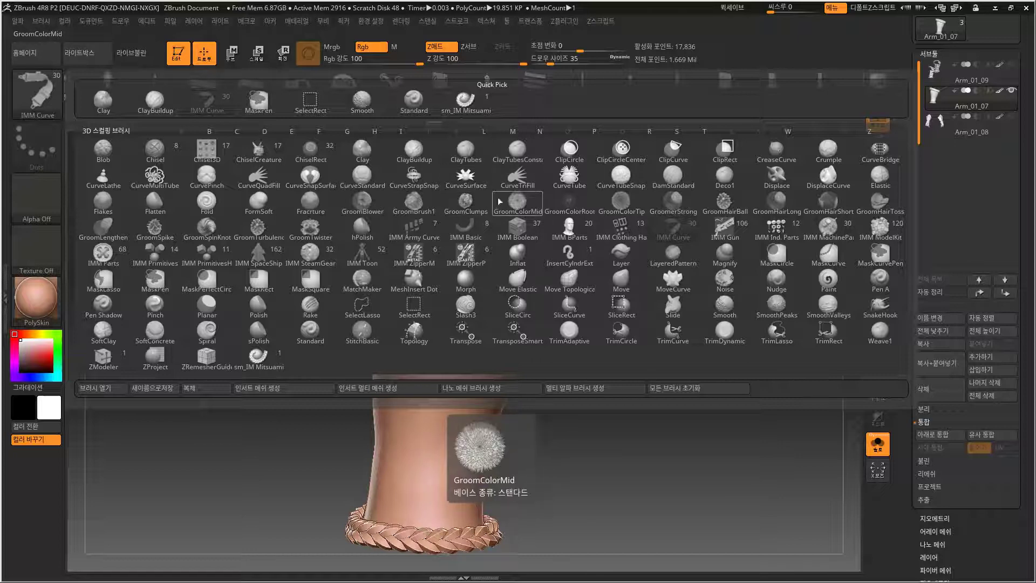
pyautogui.click(415, 177)
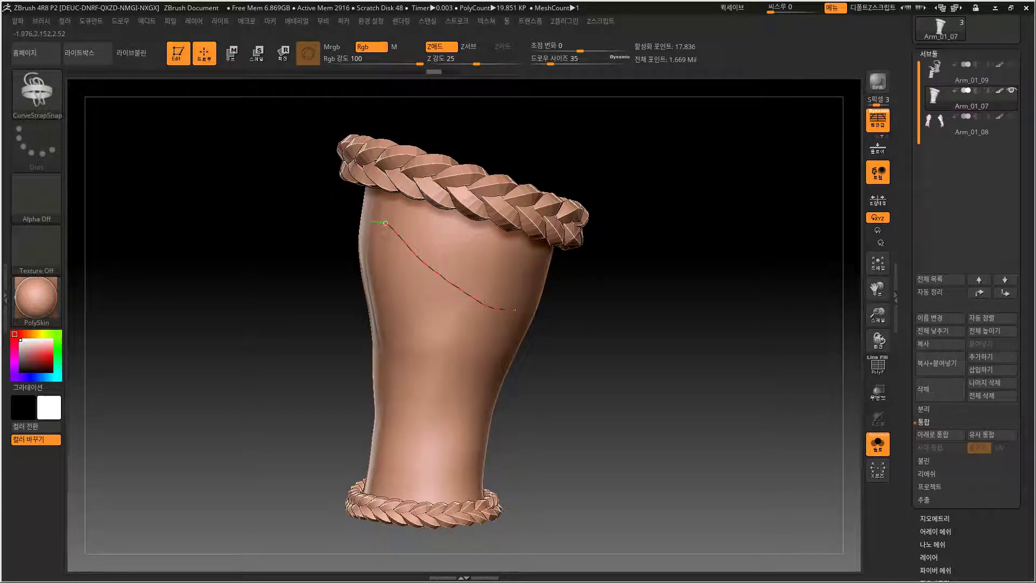
pyautogui.moveTo(522, 314); pyautogui.dragTo(523, 315)
pyautogui.moveTo(601, 334); pyautogui.dragTo(583, 355)
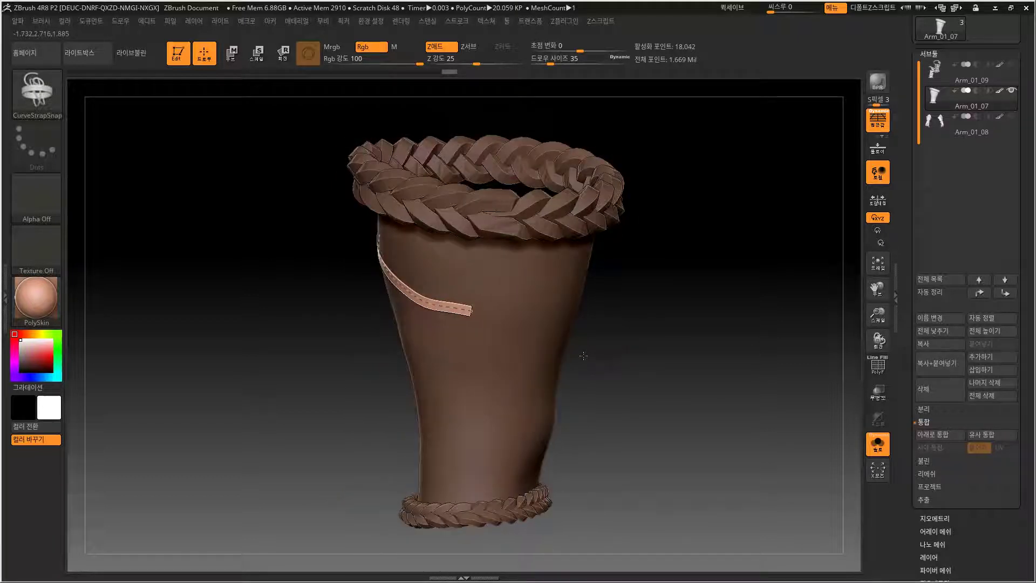
pyautogui.click(508, 367)
pyautogui.hotkey('ctrl', 'z')
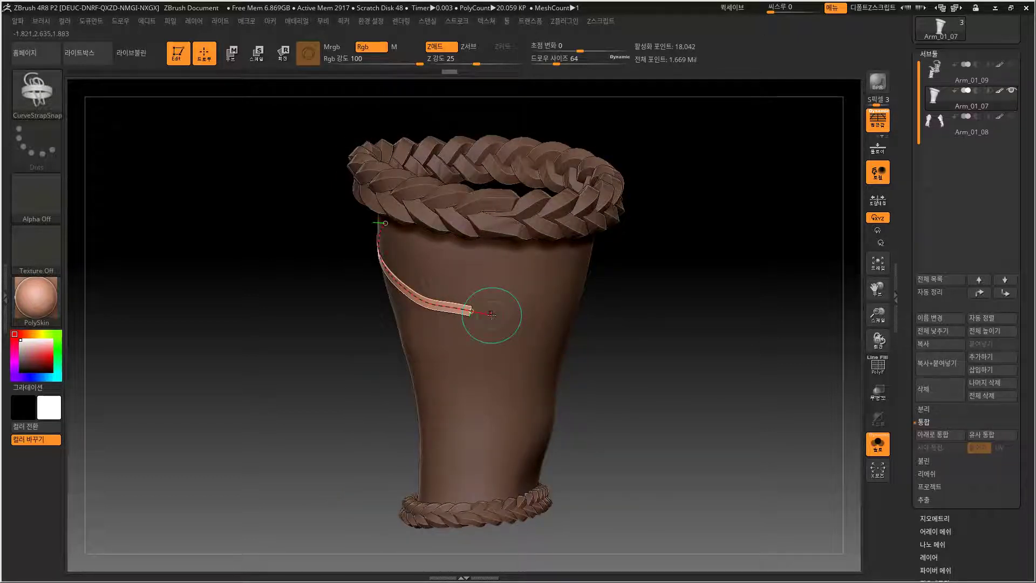
pyautogui.moveTo(571, 308); pyautogui.dragTo(569, 309)
pyautogui.moveTo(649, 337); pyautogui.dragTo(580, 314)
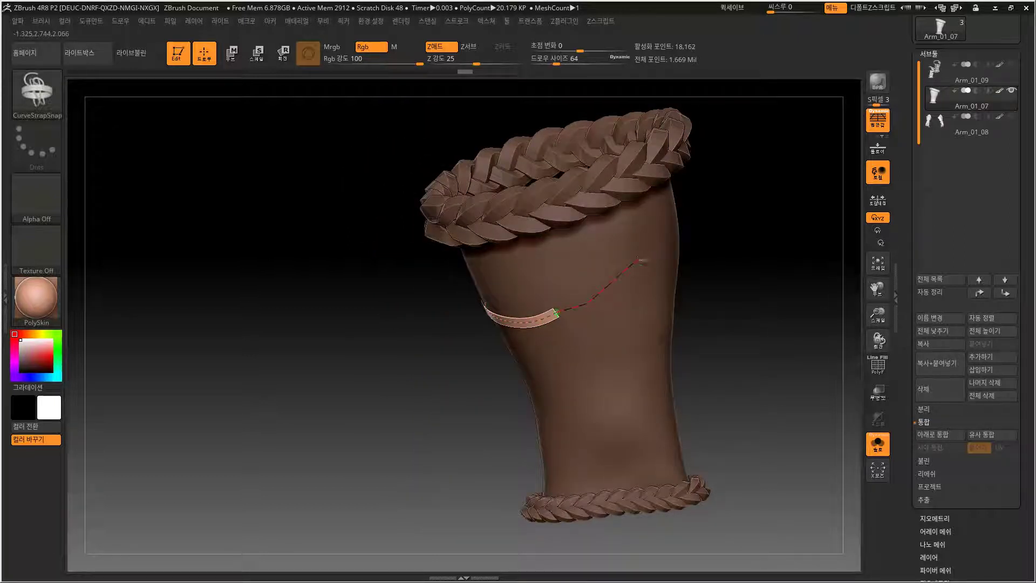
pyautogui.moveTo(649, 247); pyautogui.dragTo(649, 247)
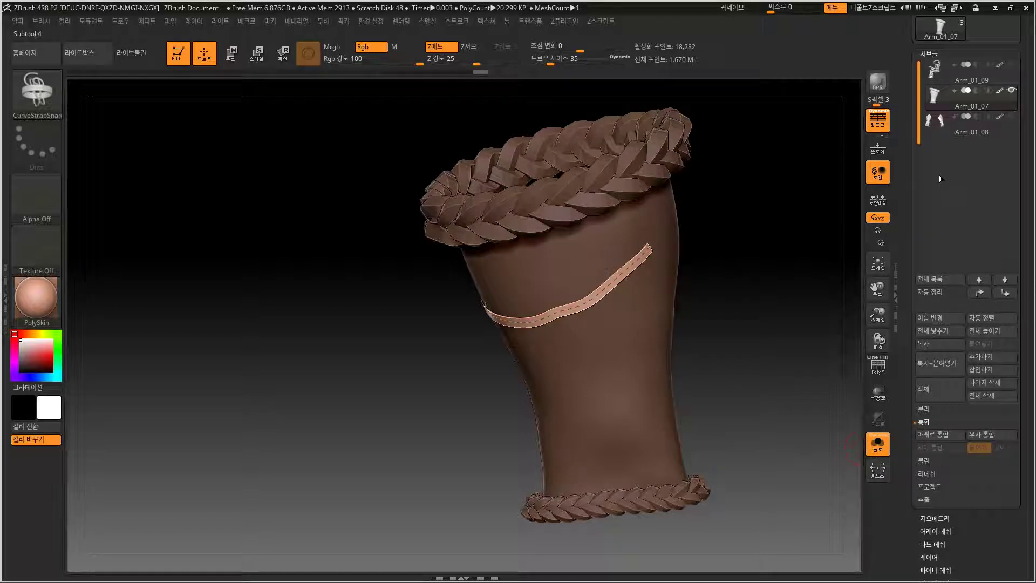
# Show the arm subtool Arm_01_08 with the sleeve by leaving Solo mode, and turn on Transparency and Ghost.
pyautogui.moveTo(1015, 120)
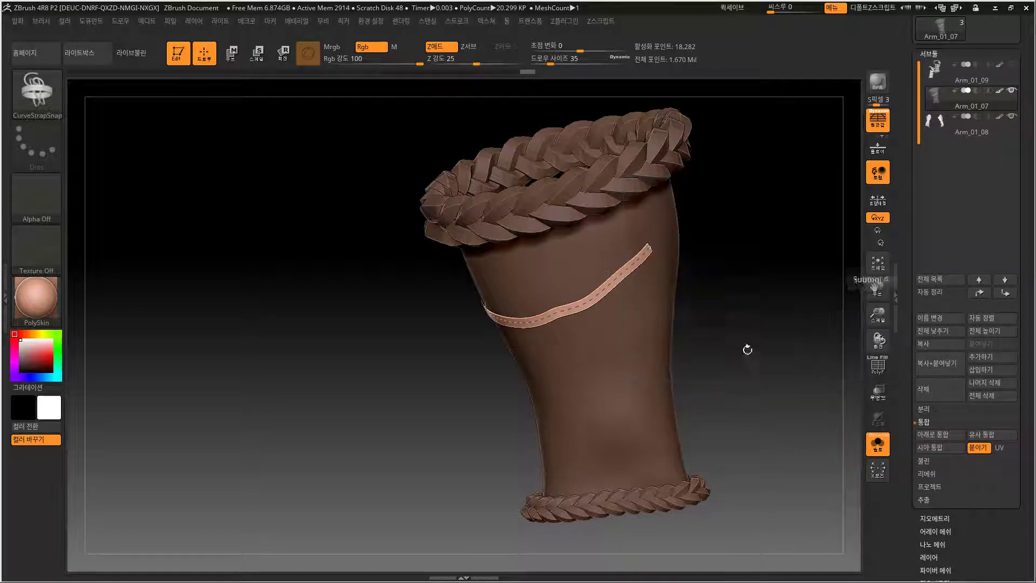
pyautogui.moveTo(747, 350); pyautogui.dragTo(746, 353)
pyautogui.click(877, 443)
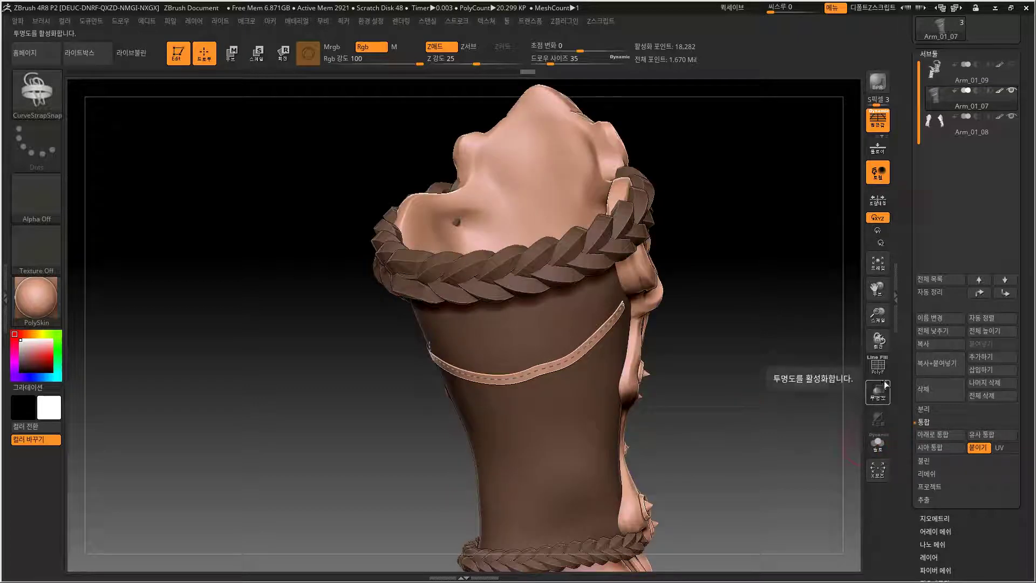
pyautogui.click(880, 394)
pyautogui.click(880, 424)
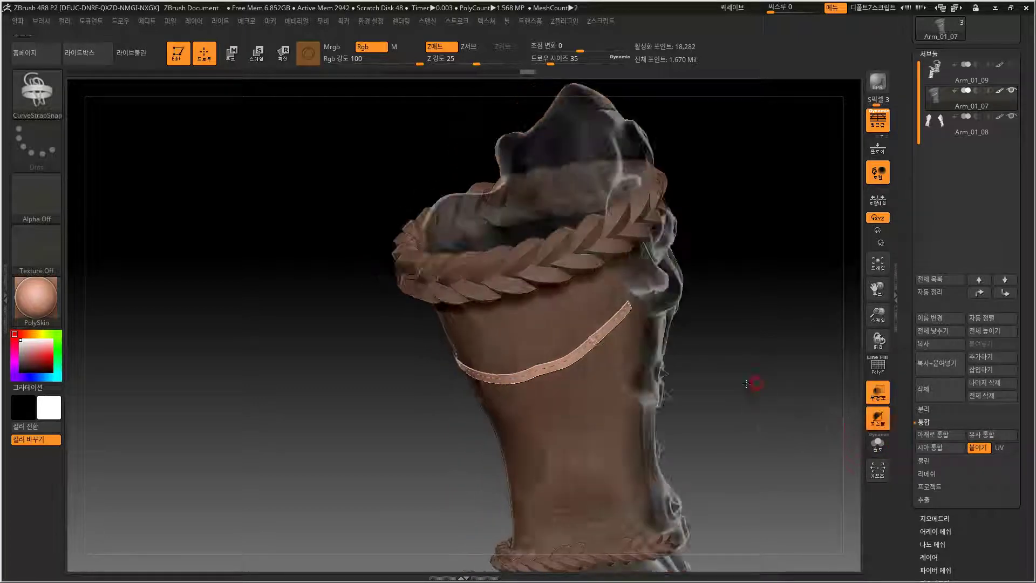
# Try drawing a strap diagonally across the middle of the sleeve over the see-through arm.
pyautogui.moveTo(751, 382); pyautogui.dragTo(504, 440)
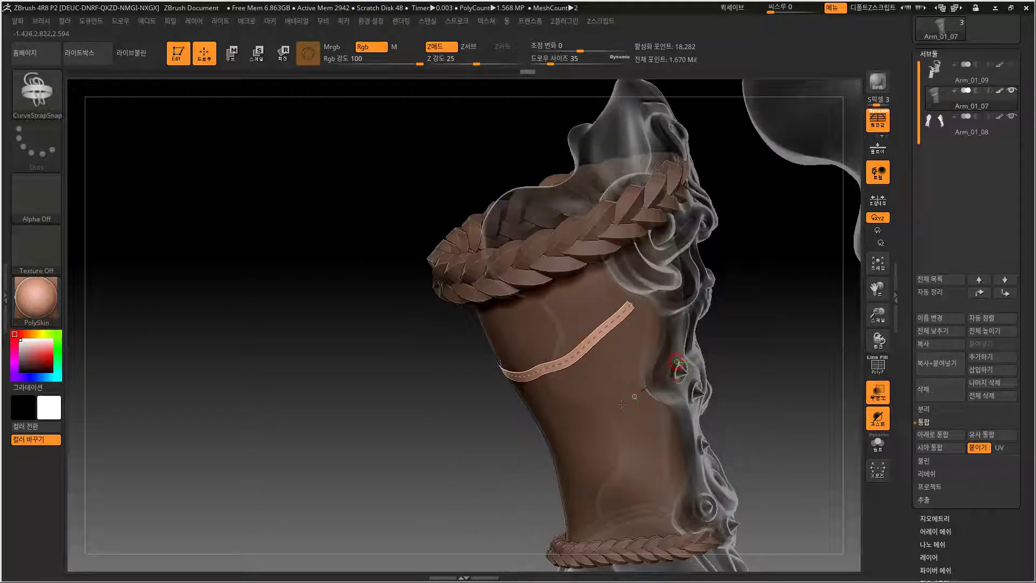
pyautogui.moveTo(557, 433); pyautogui.dragTo(559, 433)
pyautogui.moveTo(458, 448); pyautogui.dragTo(264, 456)
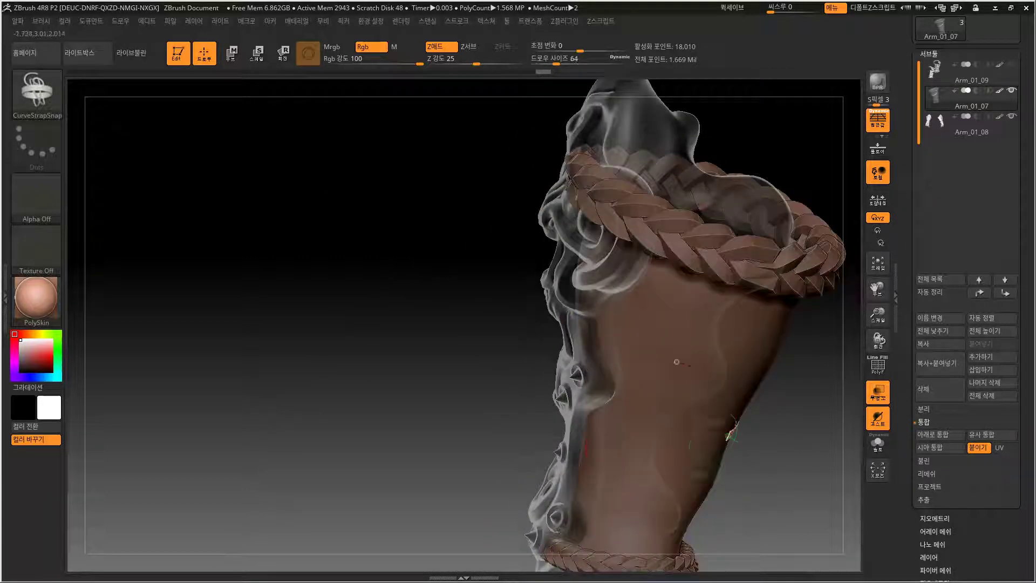
# Turn Transparency off and draw a strap from the arm's spiked edge across the upper sleeve below the thick braid.
pyautogui.click(876, 390)
pyautogui.moveTo(806, 436)
pyautogui.mouseDown()
pyautogui.moveTo(756, 446)
pyautogui.moveTo(671, 372)
pyautogui.mouseUp()
pyautogui.moveTo(735, 378); pyautogui.dragTo(756, 383)
pyautogui.moveTo(782, 423)
pyautogui.mouseDown()
pyautogui.moveTo(777, 464)
pyautogui.moveTo(742, 486)
pyautogui.mouseUp()
pyautogui.press('[')
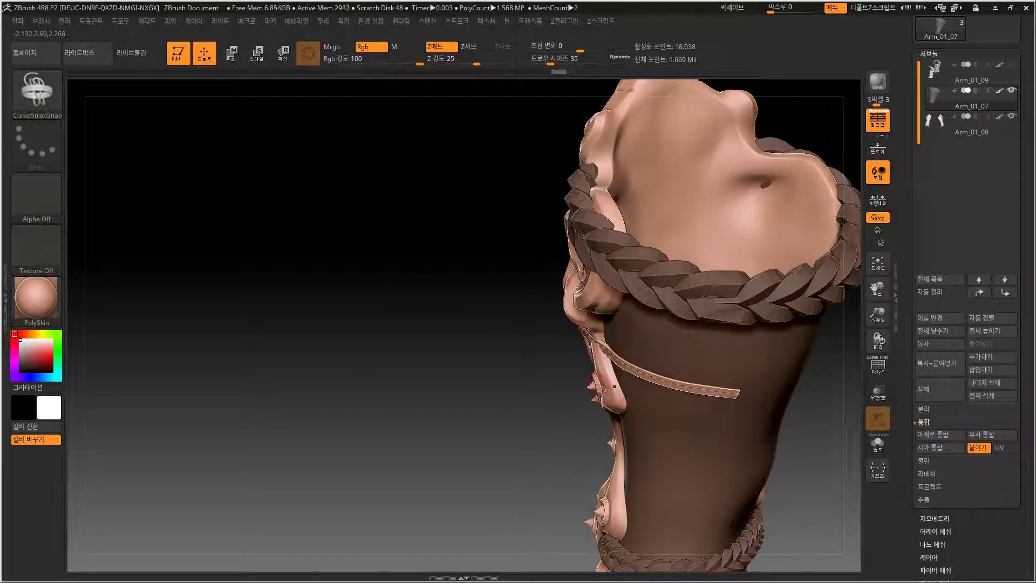
# Turn on Transparency to see the sleeve through the arm and set the draw size to 80.
pyautogui.moveTo(645, 417); pyautogui.dragTo(733, 426)
pyautogui.keyDown('alt'); pyautogui.moveTo(799, 450); pyautogui.dragTo(745, 435); pyautogui.keyUp('alt')
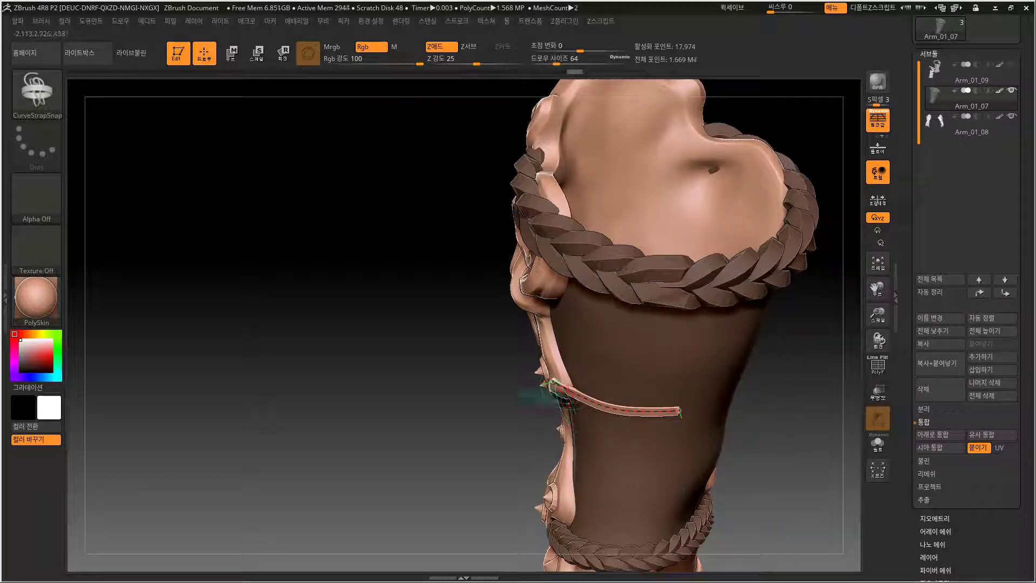
pyautogui.click(876, 445)
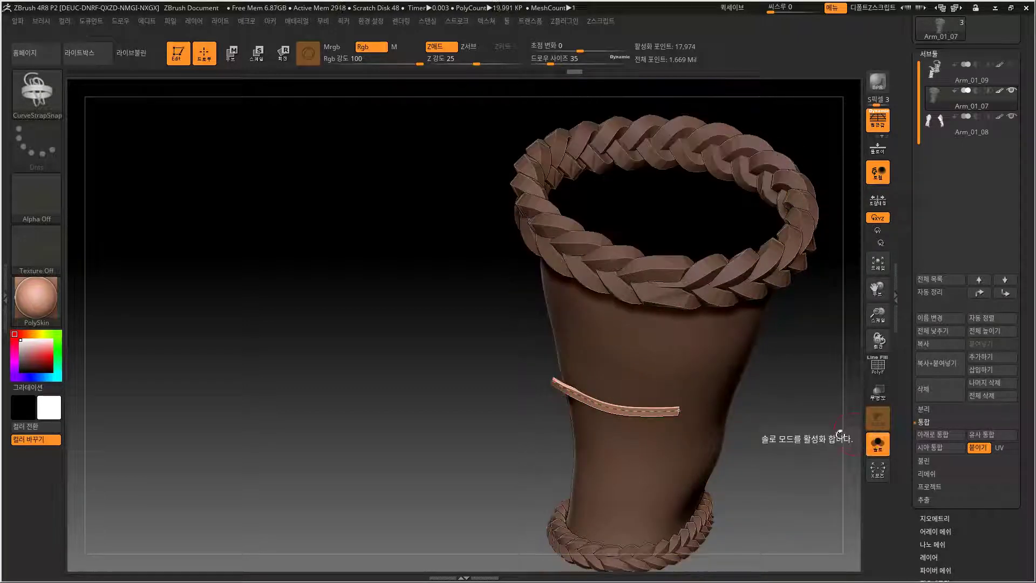
pyautogui.click(876, 445)
pyautogui.click(877, 392)
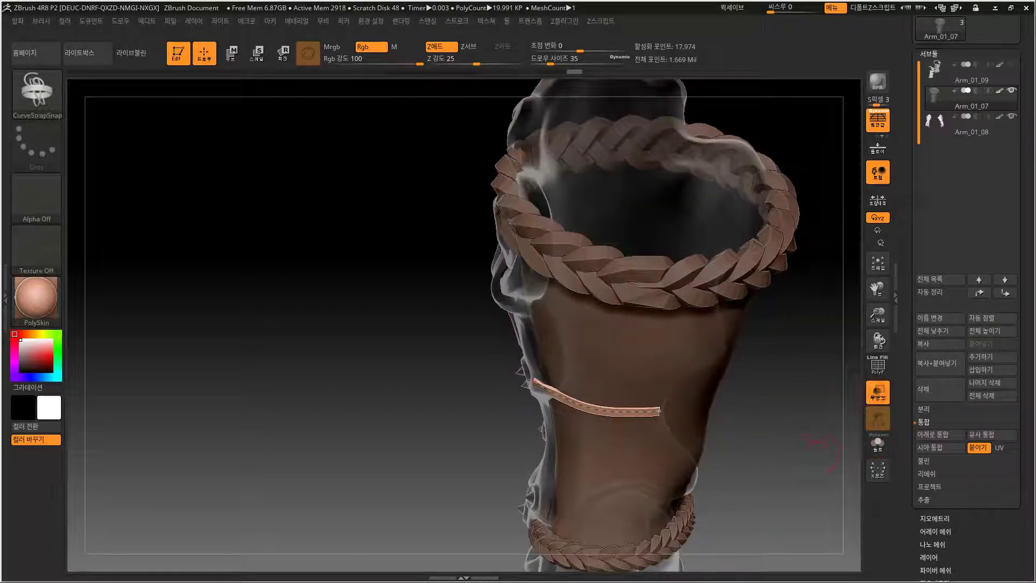
pyautogui.moveTo(310, 351); pyautogui.dragTo(437, 347)
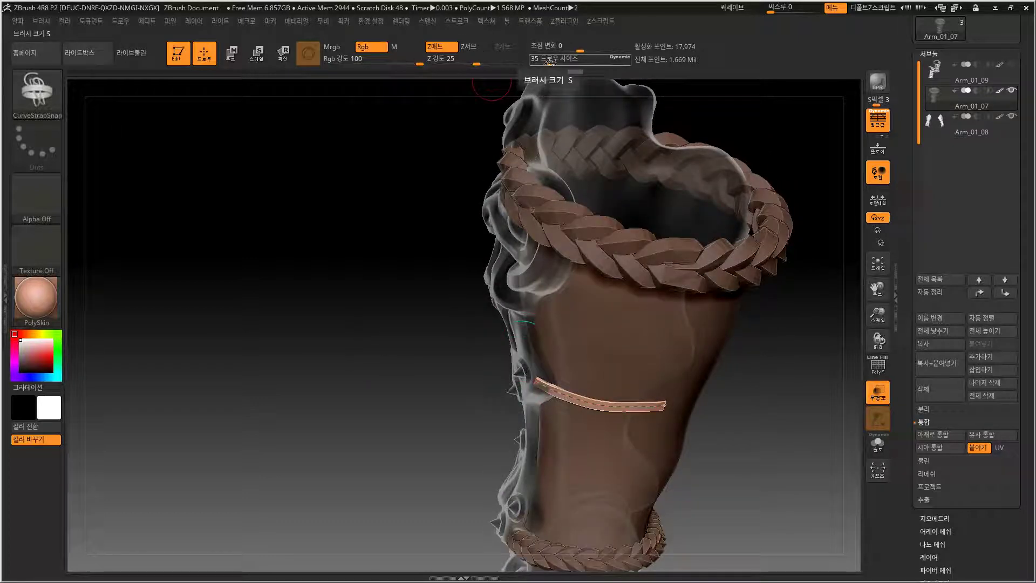
pyautogui.moveTo(553, 63); pyautogui.dragTo(555, 62)
# Draw a wide strap from the arm's edge around the upper sleeve and delete its curve to fix it in place.
pyautogui.moveTo(480, 393)
pyautogui.keyDown('alt'); pyautogui.mouseDown()
pyautogui.moveTo(444, 394)
pyautogui.moveTo(414, 367)
pyautogui.mouseUp(); pyautogui.keyUp('alt')
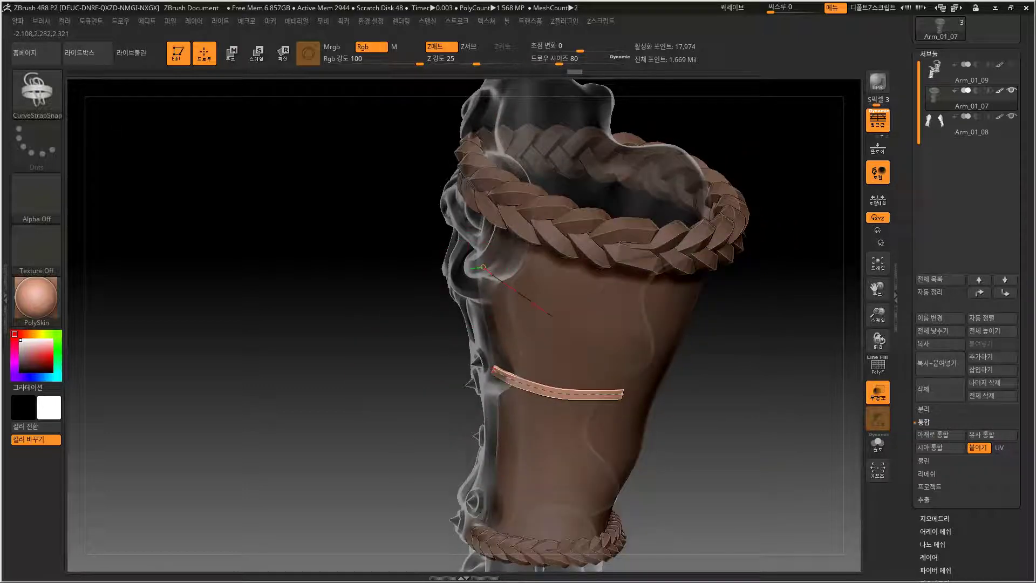
pyautogui.moveTo(659, 350); pyautogui.dragTo(666, 352)
pyautogui.moveTo(720, 369); pyautogui.dragTo(532, 351)
pyautogui.moveTo(664, 339); pyautogui.dragTo(665, 339)
pyautogui.moveTo(733, 376)
pyautogui.mouseDown()
pyautogui.moveTo(604, 372)
pyautogui.moveTo(759, 382)
pyautogui.mouseUp()
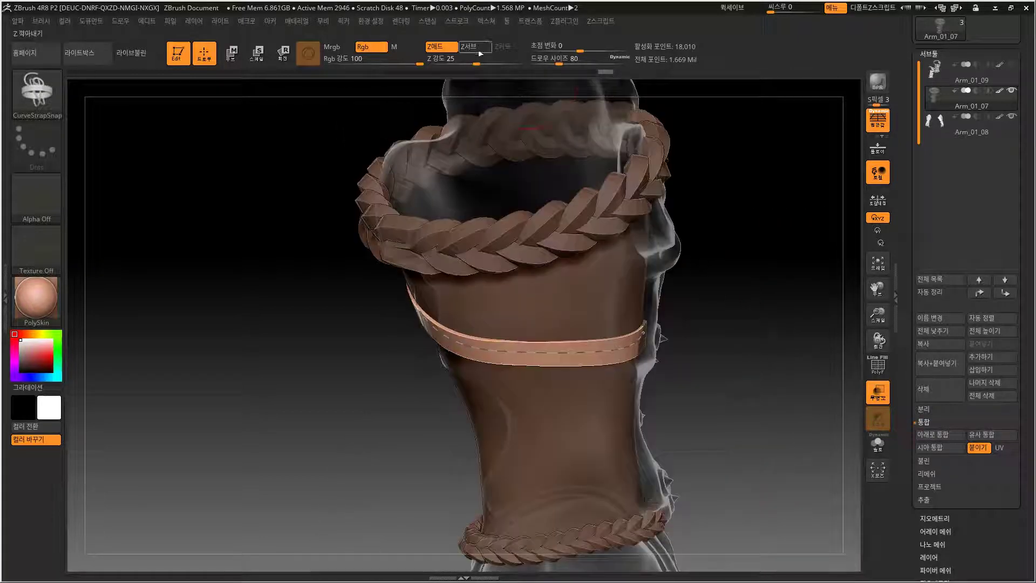
pyautogui.click(466, 23)
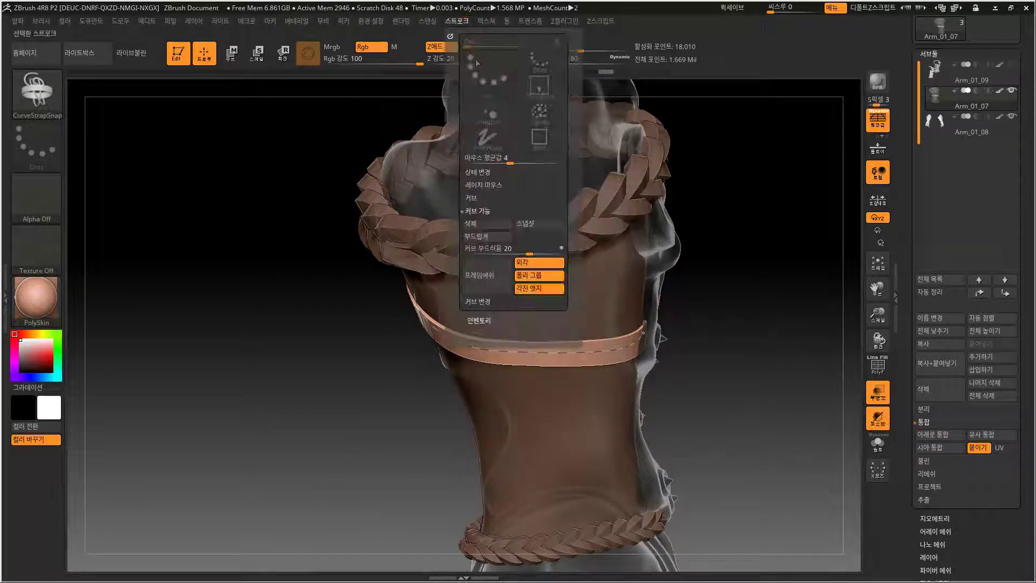
pyautogui.click(490, 222)
pyautogui.moveTo(704, 357); pyautogui.dragTo(735, 301)
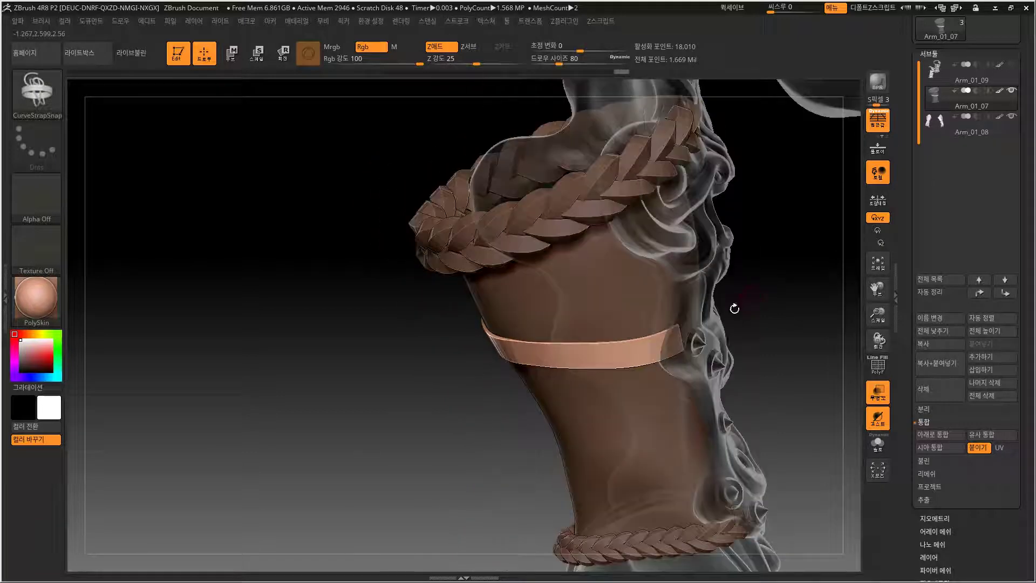
# Draw a second strap across the lower sleeve, above the thin braid.
pyautogui.moveTo(767, 400); pyautogui.dragTo(669, 351)
pyautogui.moveTo(782, 351); pyautogui.dragTo(668, 370)
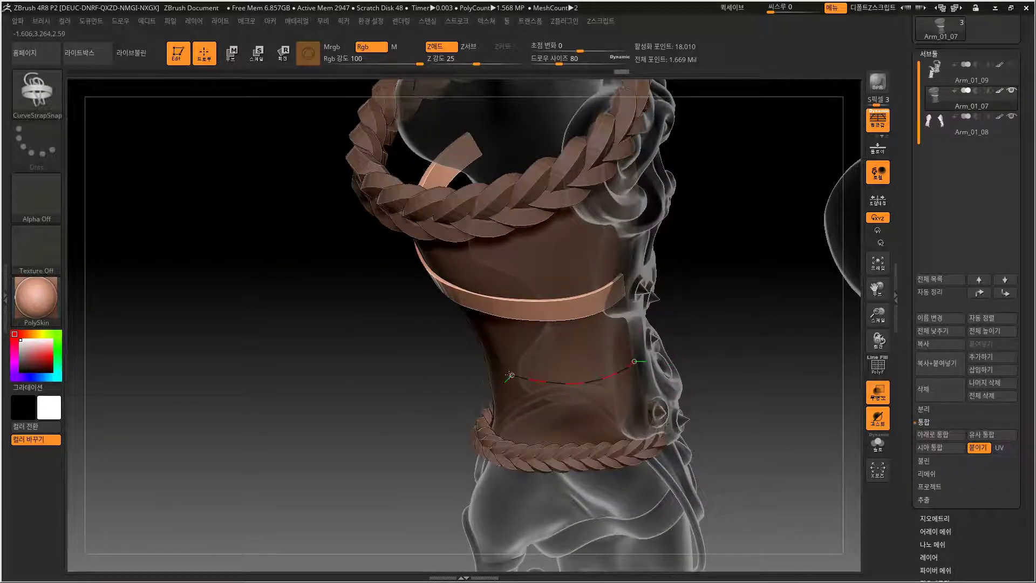
pyautogui.moveTo(508, 375); pyautogui.dragTo(507, 378)
pyautogui.moveTo(506, 387); pyautogui.dragTo(659, 386, button='right')
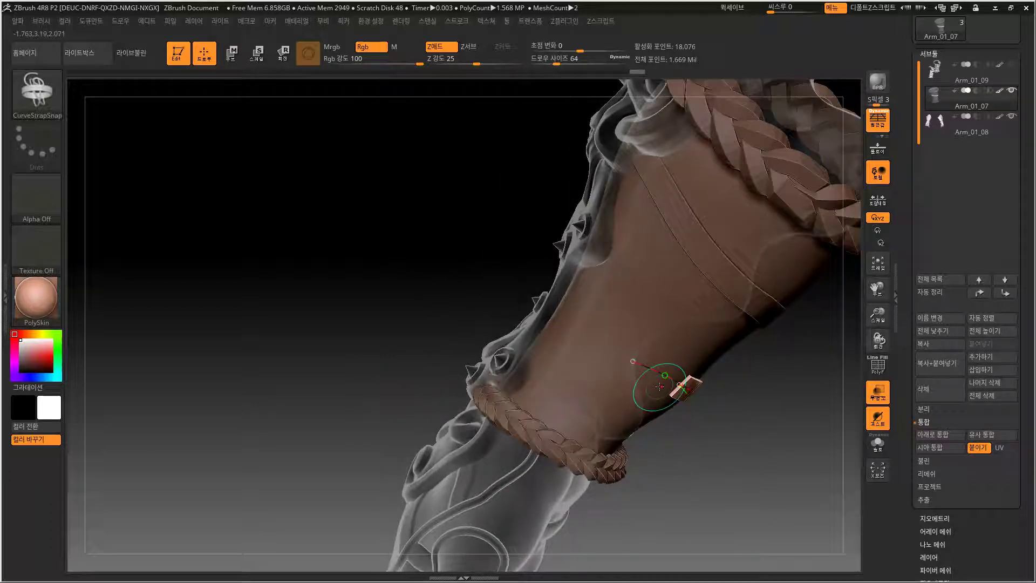
pyautogui.moveTo(713, 449); pyautogui.dragTo(662, 459)
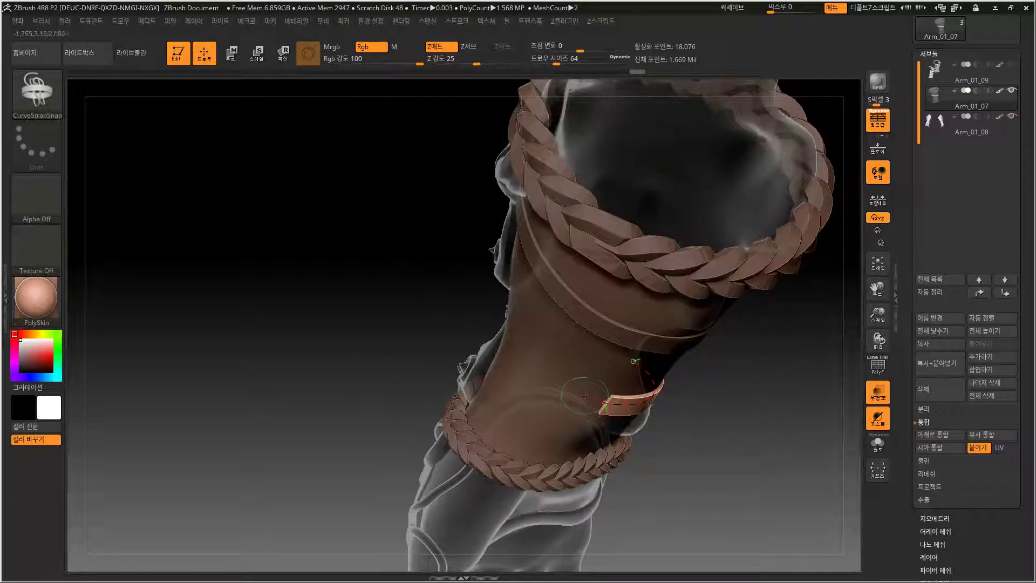
# Extend the lower strap's curve from its end around the sleeve to the arm's studded edge.
pyautogui.moveTo(486, 348); pyautogui.dragTo(481, 346)
pyautogui.moveTo(396, 367); pyautogui.dragTo(426, 364)
pyautogui.moveTo(726, 437); pyautogui.dragTo(629, 465, button='right')
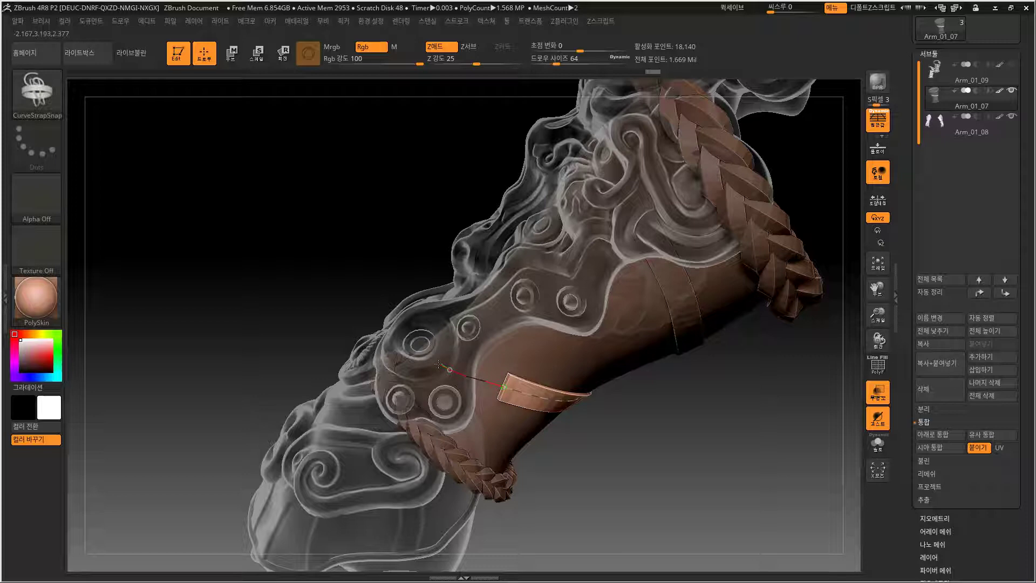
pyautogui.moveTo(438, 364); pyautogui.dragTo(436, 363)
pyautogui.moveTo(842, 447)
pyautogui.mouseDown()
pyautogui.moveTo(686, 487)
pyautogui.moveTo(659, 434)
pyautogui.mouseUp()
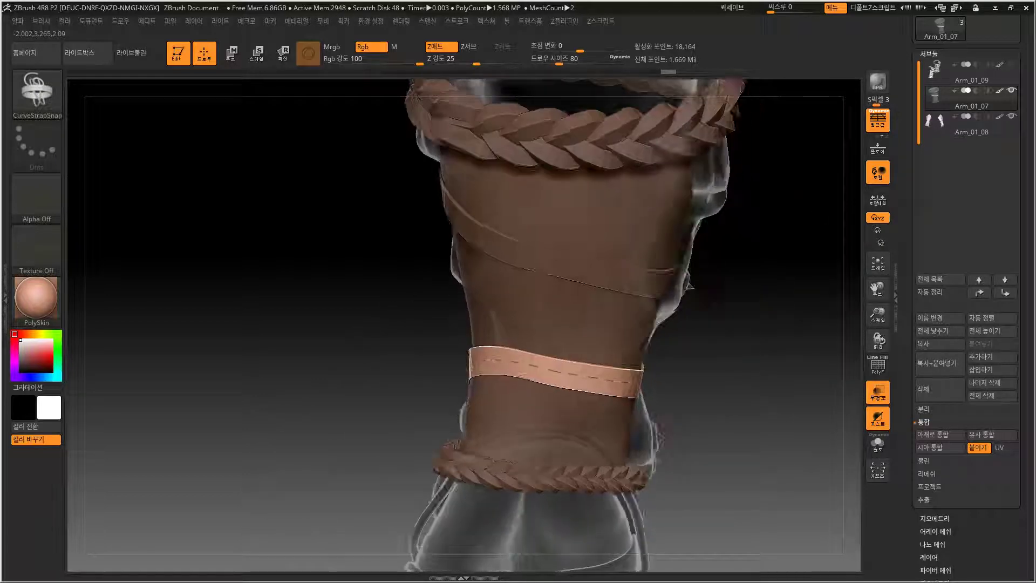
# Turn off Ghost and Transparency, and check the polygroups of the sleeve, braids and straps with PolyFrame.
pyautogui.click(877, 418)
pyautogui.click(878, 392)
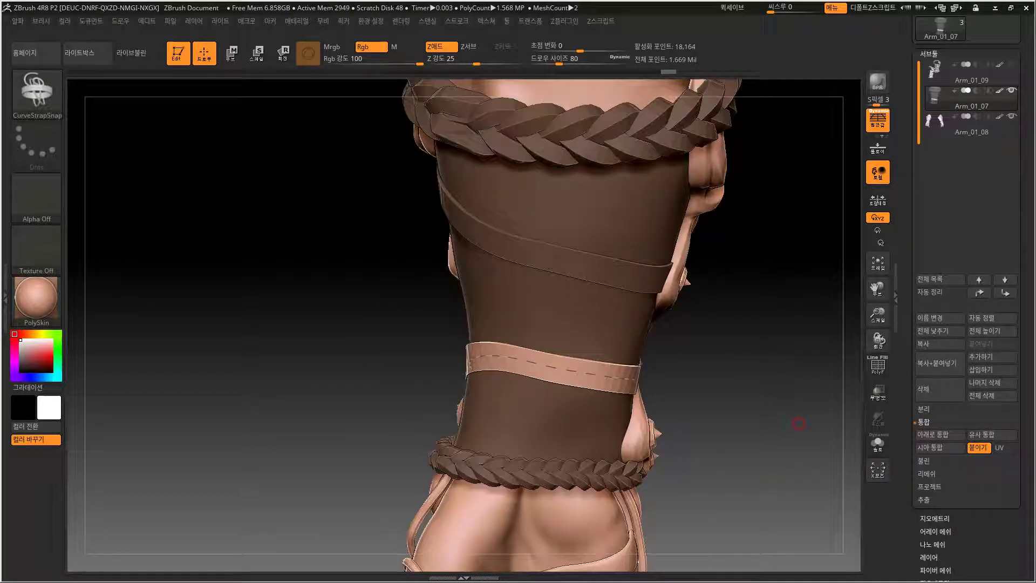
pyautogui.keyDown('alt'); pyautogui.moveTo(798, 424); pyautogui.dragTo(755, 348); pyautogui.keyUp('alt')
pyautogui.hotkey('shift', 'f')
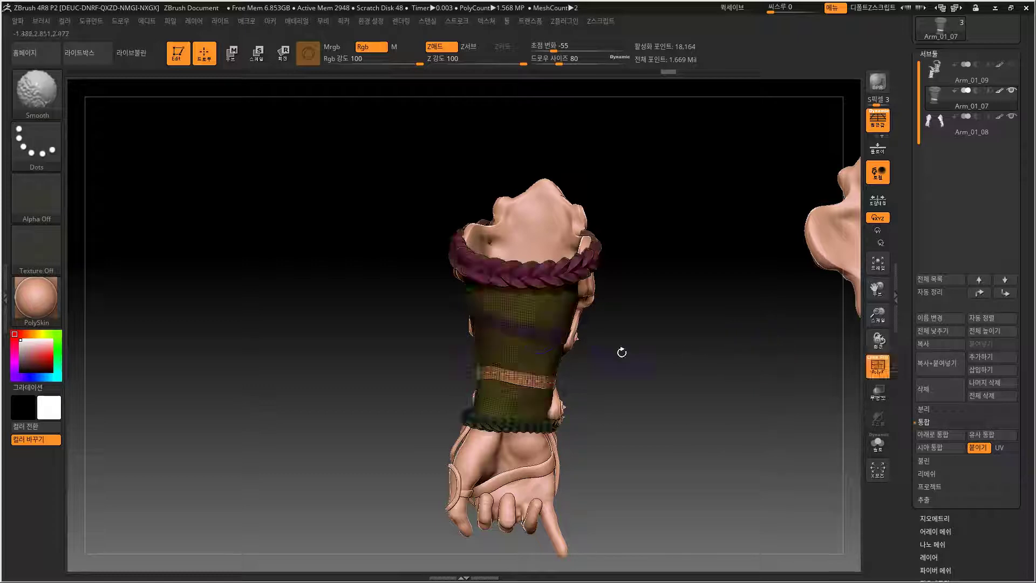
pyautogui.hotkey('shift', 'f')
# Clear the mask from the sleeve, braids and upper strap.
pyautogui.keyDown('alt'); pyautogui.moveTo(643, 362); pyautogui.dragTo(726, 413); pyautogui.keyUp('alt')
pyautogui.keyDown('ctrl'); pyautogui.moveTo(728, 413); pyautogui.dragTo(689, 386); pyautogui.keyUp('ctrl')
pyautogui.moveTo(687, 391)
pyautogui.mouseDown(button='right')
pyautogui.moveTo(730, 396)
pyautogui.moveTo(694, 396)
pyautogui.moveTo(724, 425)
pyautogui.moveTo(648, 373)
pyautogui.moveTo(555, 401)
pyautogui.moveTo(570, 426)
pyautogui.moveTo(629, 418)
pyautogui.moveTo(599, 391)
pyautogui.mouseUp(button='right')
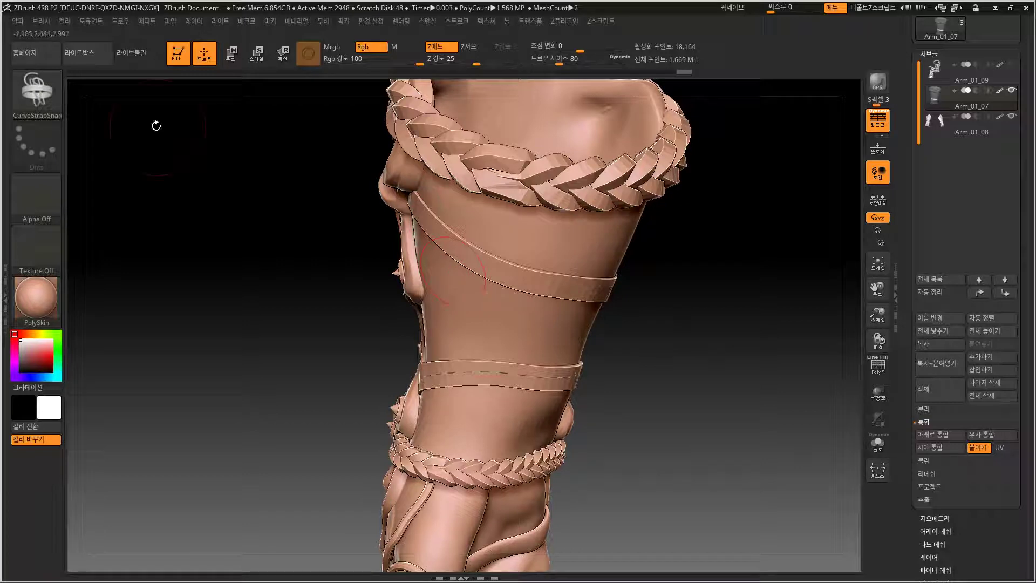
# Choose the IMM Curve brush with its Necklace Link mesh.
pyautogui.click(38, 103)
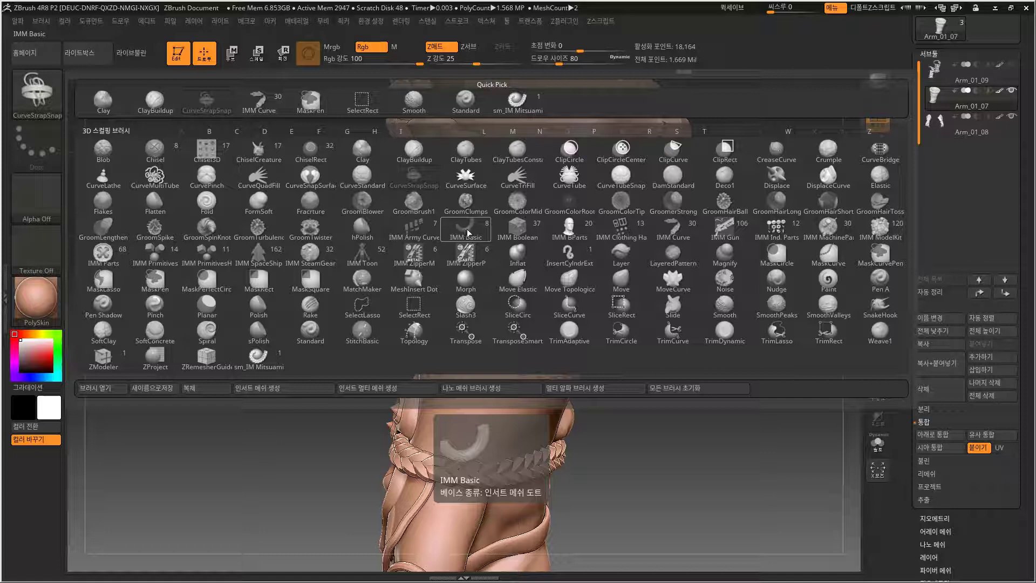
pyautogui.click(684, 224)
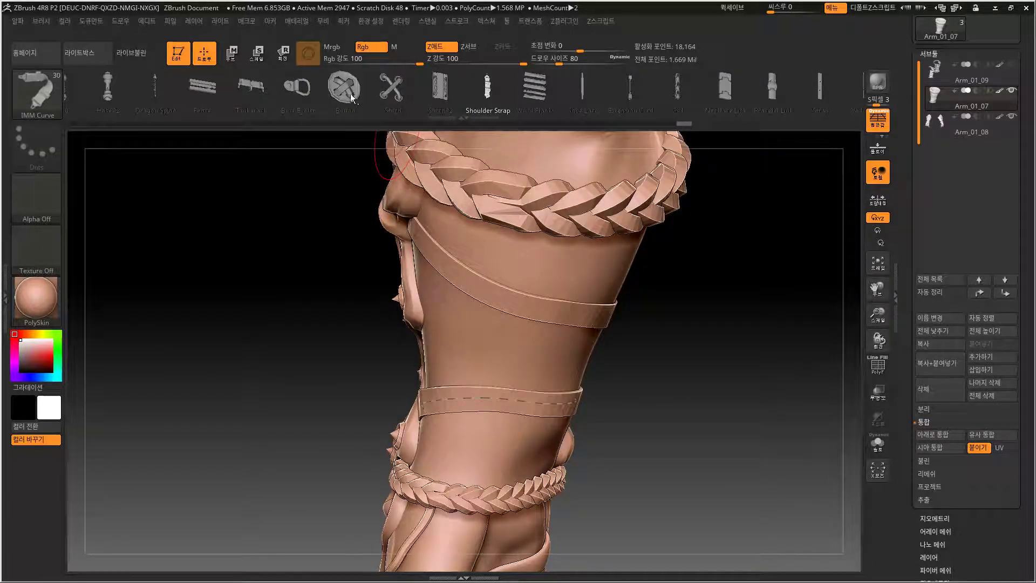
pyautogui.click(724, 82)
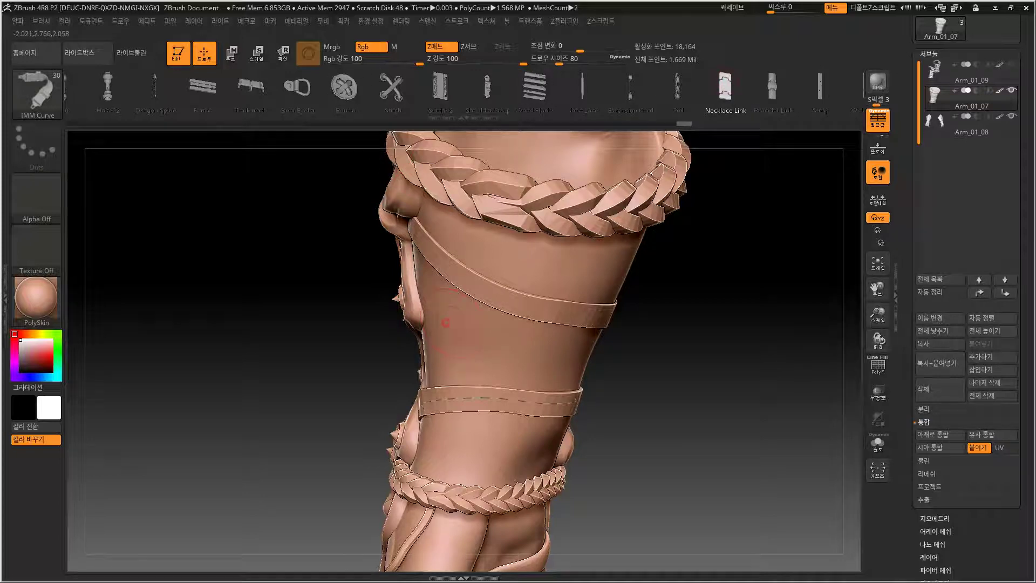
# Try drawing a winding strip of Necklace Link pieces down the sleeve between the two braids.
pyautogui.moveTo(557, 355); pyautogui.dragTo(559, 355)
pyautogui.moveTo(654, 366); pyautogui.dragTo(577, 359)
pyautogui.hotkey('ctrl', 'z')
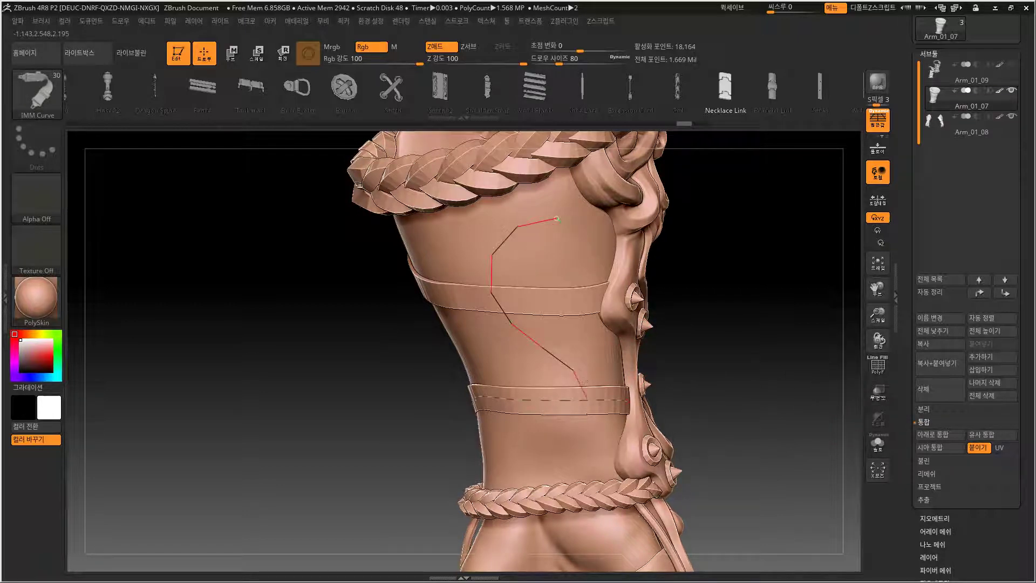
pyautogui.moveTo(586, 398); pyautogui.dragTo(554, 462)
pyautogui.keyDown('alt'); pyautogui.moveTo(418, 456); pyautogui.dragTo(409, 354); pyautogui.keyUp('alt')
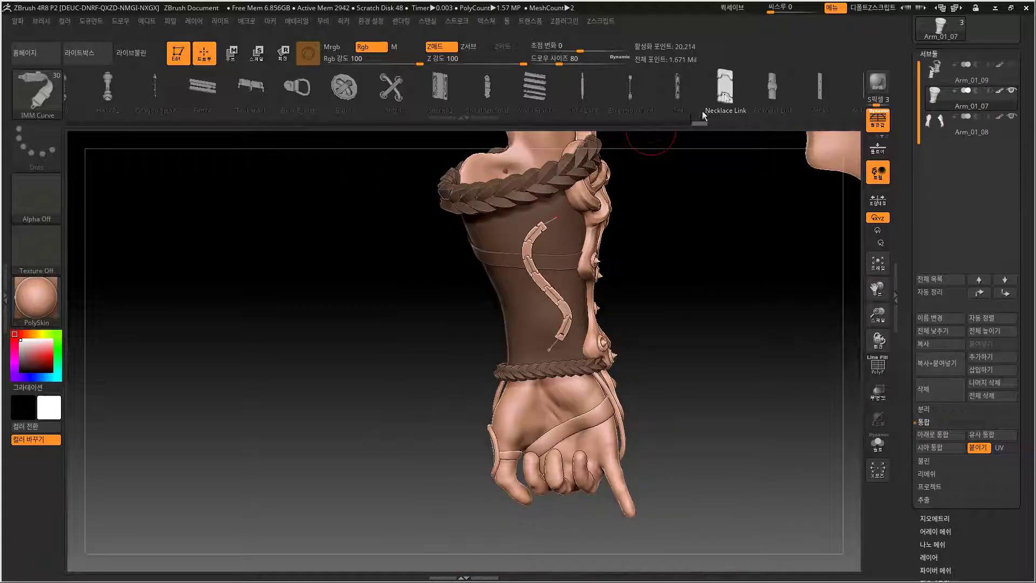
pyautogui.keyDown('alt'); pyautogui.moveTo(261, 302); pyautogui.dragTo(302, 360); pyautogui.keyUp('alt')
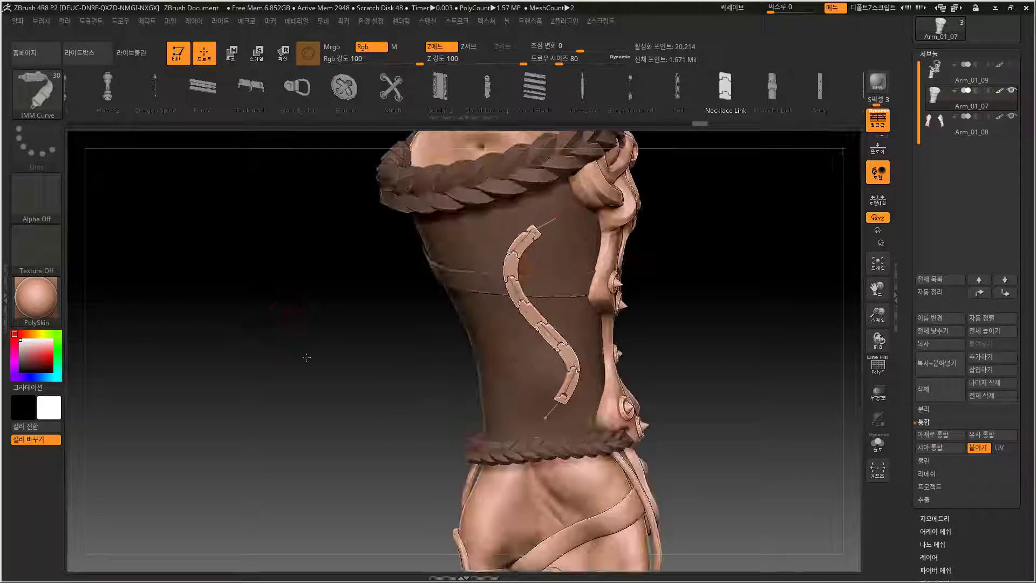
pyautogui.keyDown('alt'); pyautogui.moveTo(694, 384); pyautogui.dragTo(550, 378); pyautogui.keyUp('alt')
pyautogui.hotkey('ctrl', 'z')
# Switch to the full character tool Arm_01_06 and examine its forearm guards and the whole figure.
pyautogui.moveTo(1029, 81); pyautogui.dragTo(1029, 253)
pyautogui.click(1008, 192)
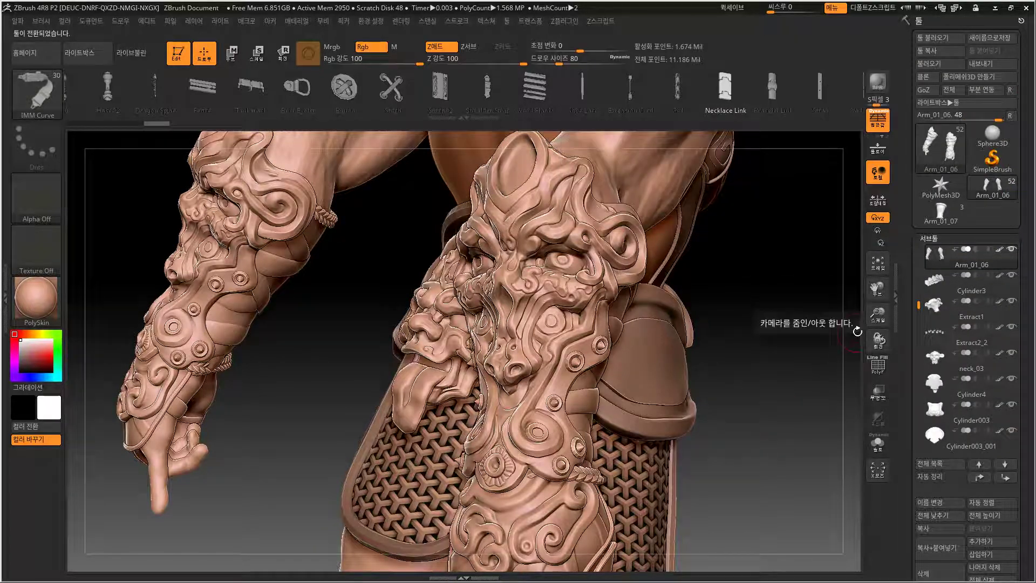
pyautogui.keyDown('alt'); pyautogui.moveTo(733, 382); pyautogui.dragTo(708, 294); pyautogui.keyUp('alt')
pyautogui.moveTo(693, 371); pyautogui.dragTo(656, 360)
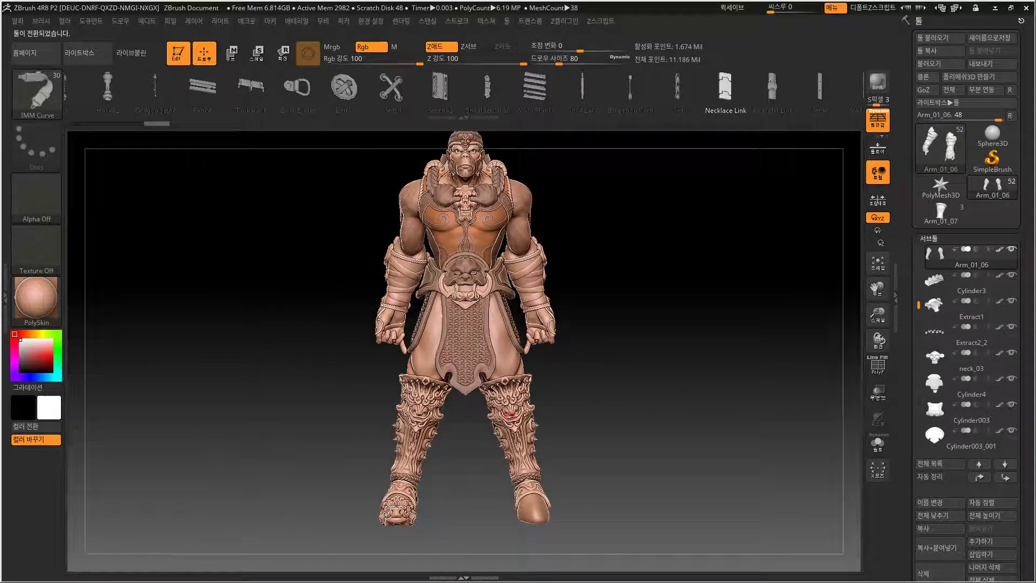
pyautogui.moveTo(630, 414); pyautogui.dragTo(653, 383)
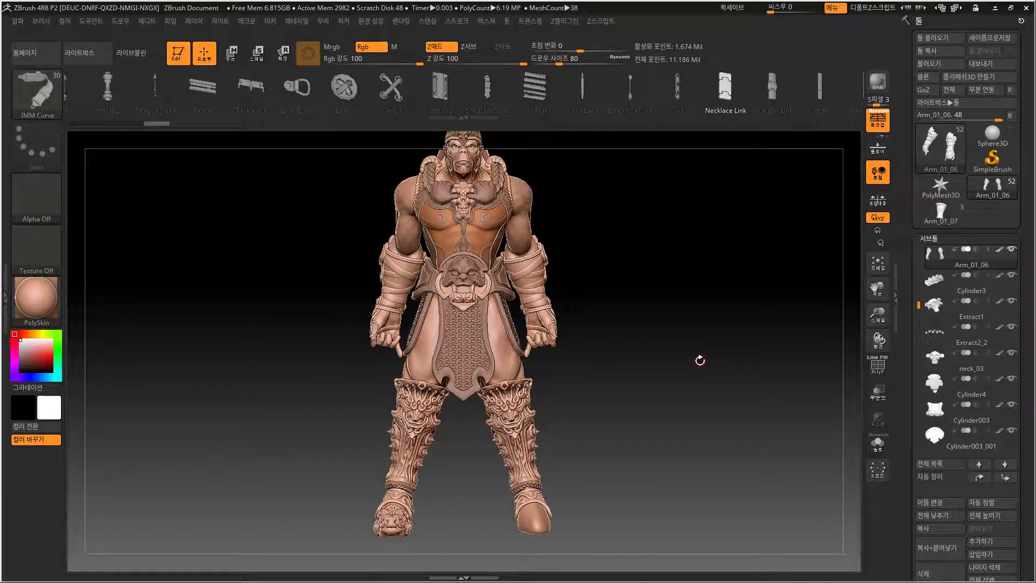
pyautogui.moveTo(707, 308); pyautogui.dragTo(707, 315)
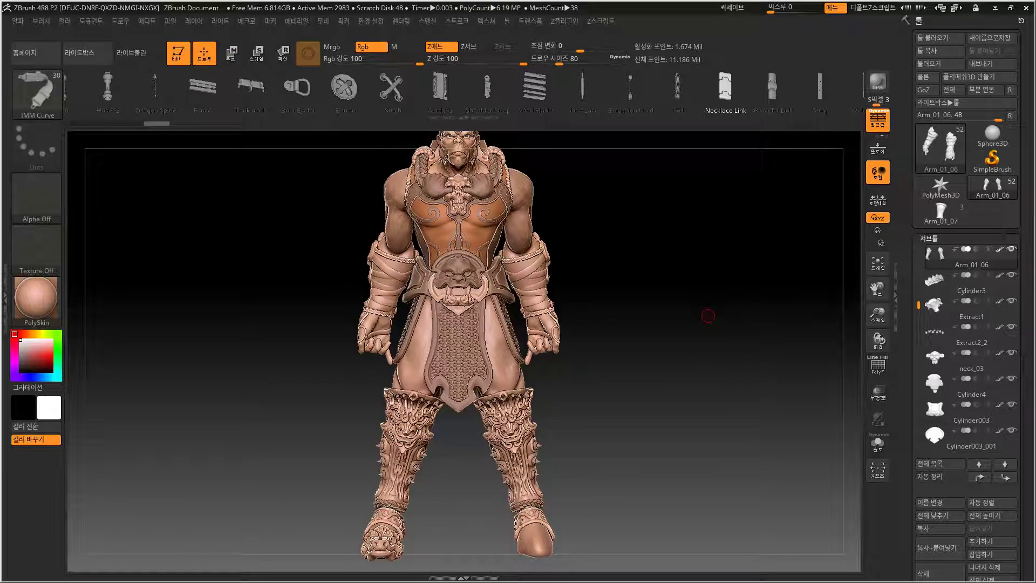